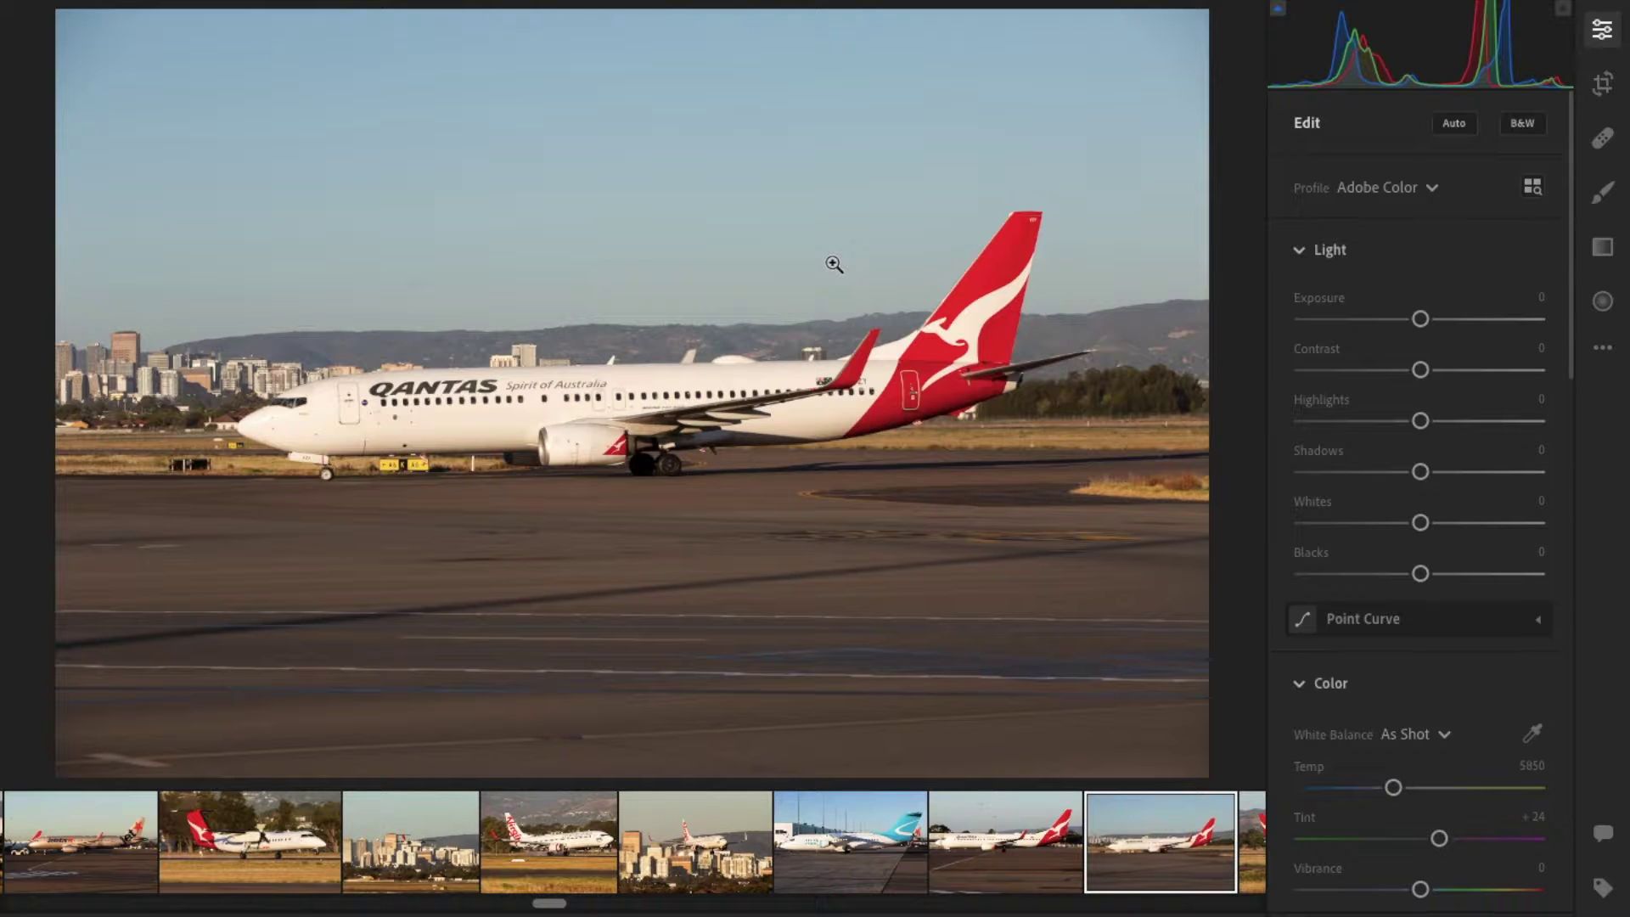
Step: Examine the aircraft up close from the nose along the fuselage to the tail fin, returning to the full view
left_click(316, 419)
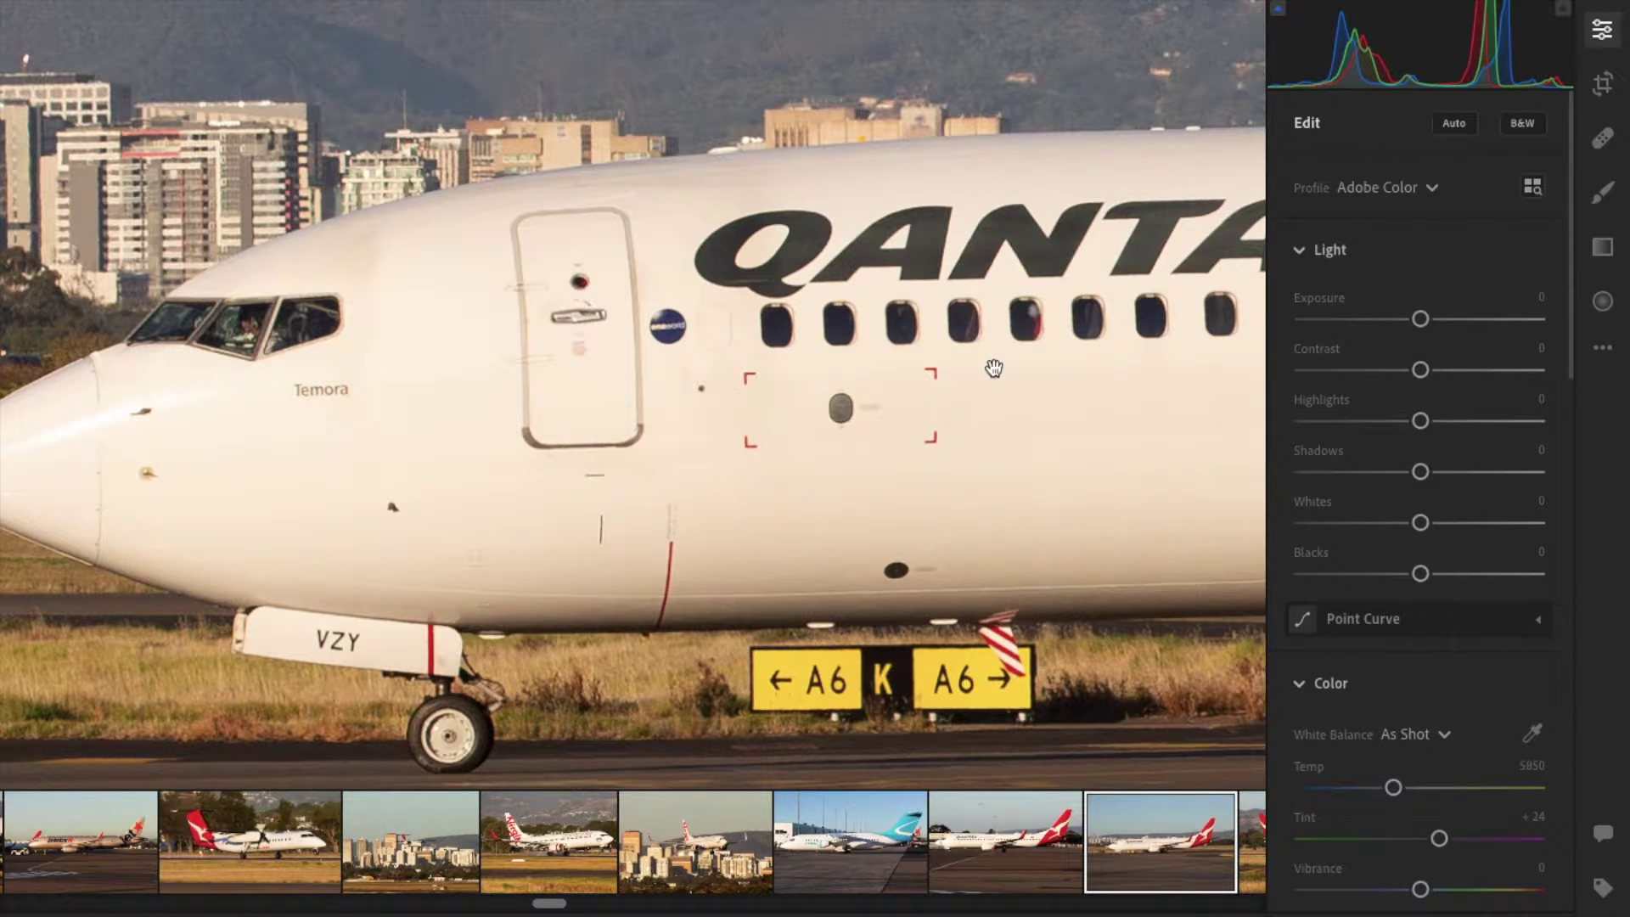
scroll(994, 368, "right", 5)
scroll(1104, 264, "right", 8)
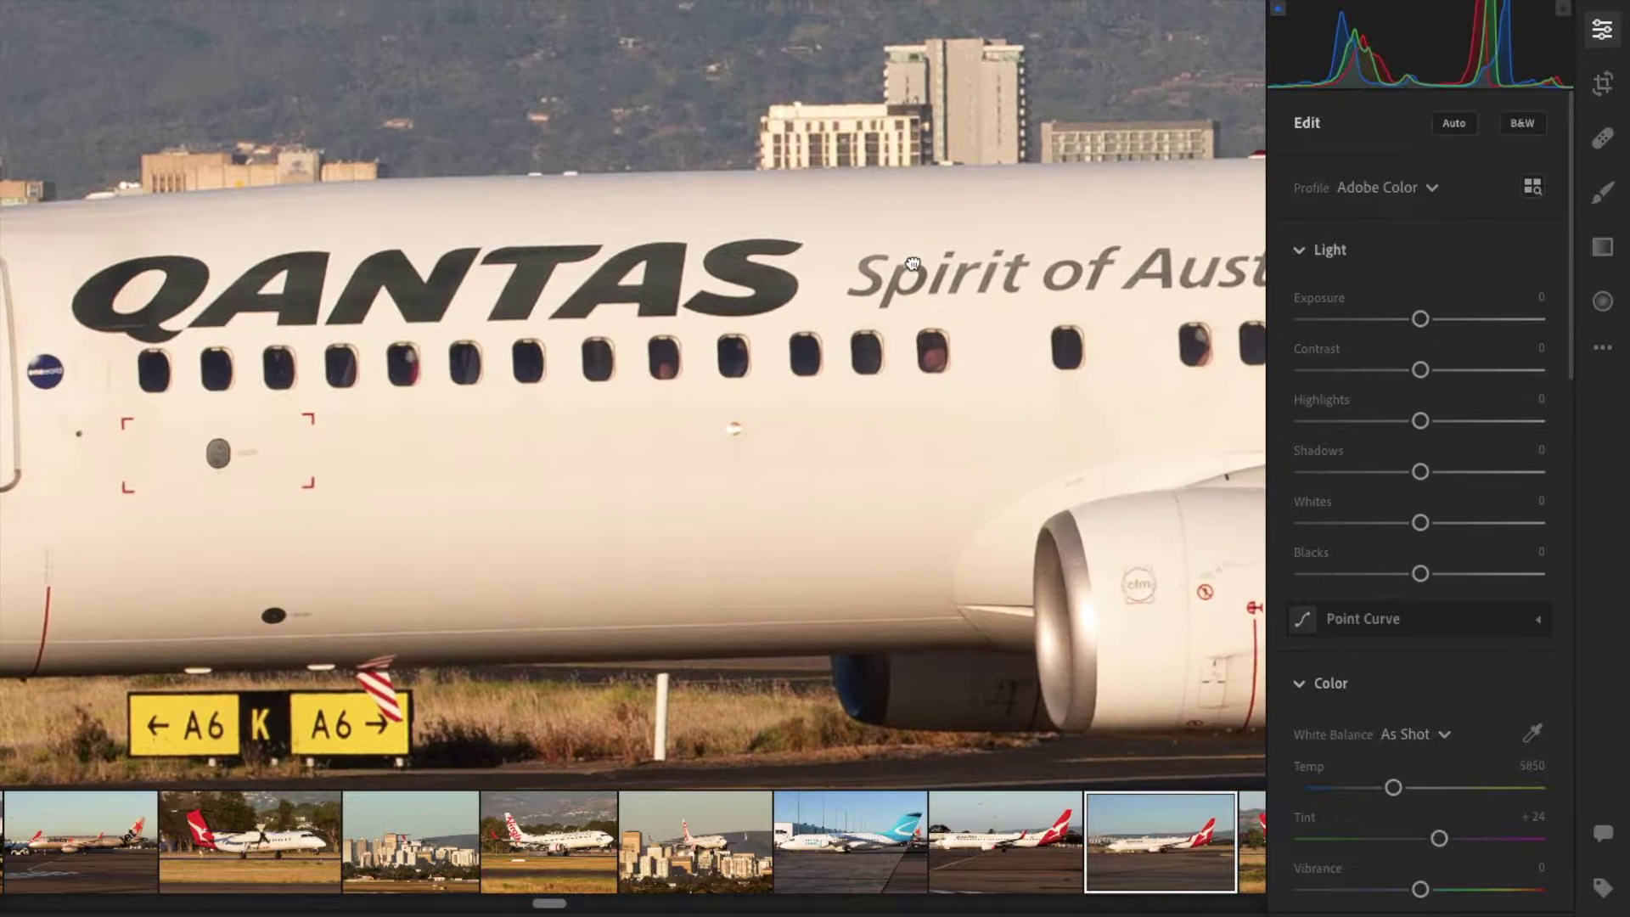
scroll(775, 423, "right", 15)
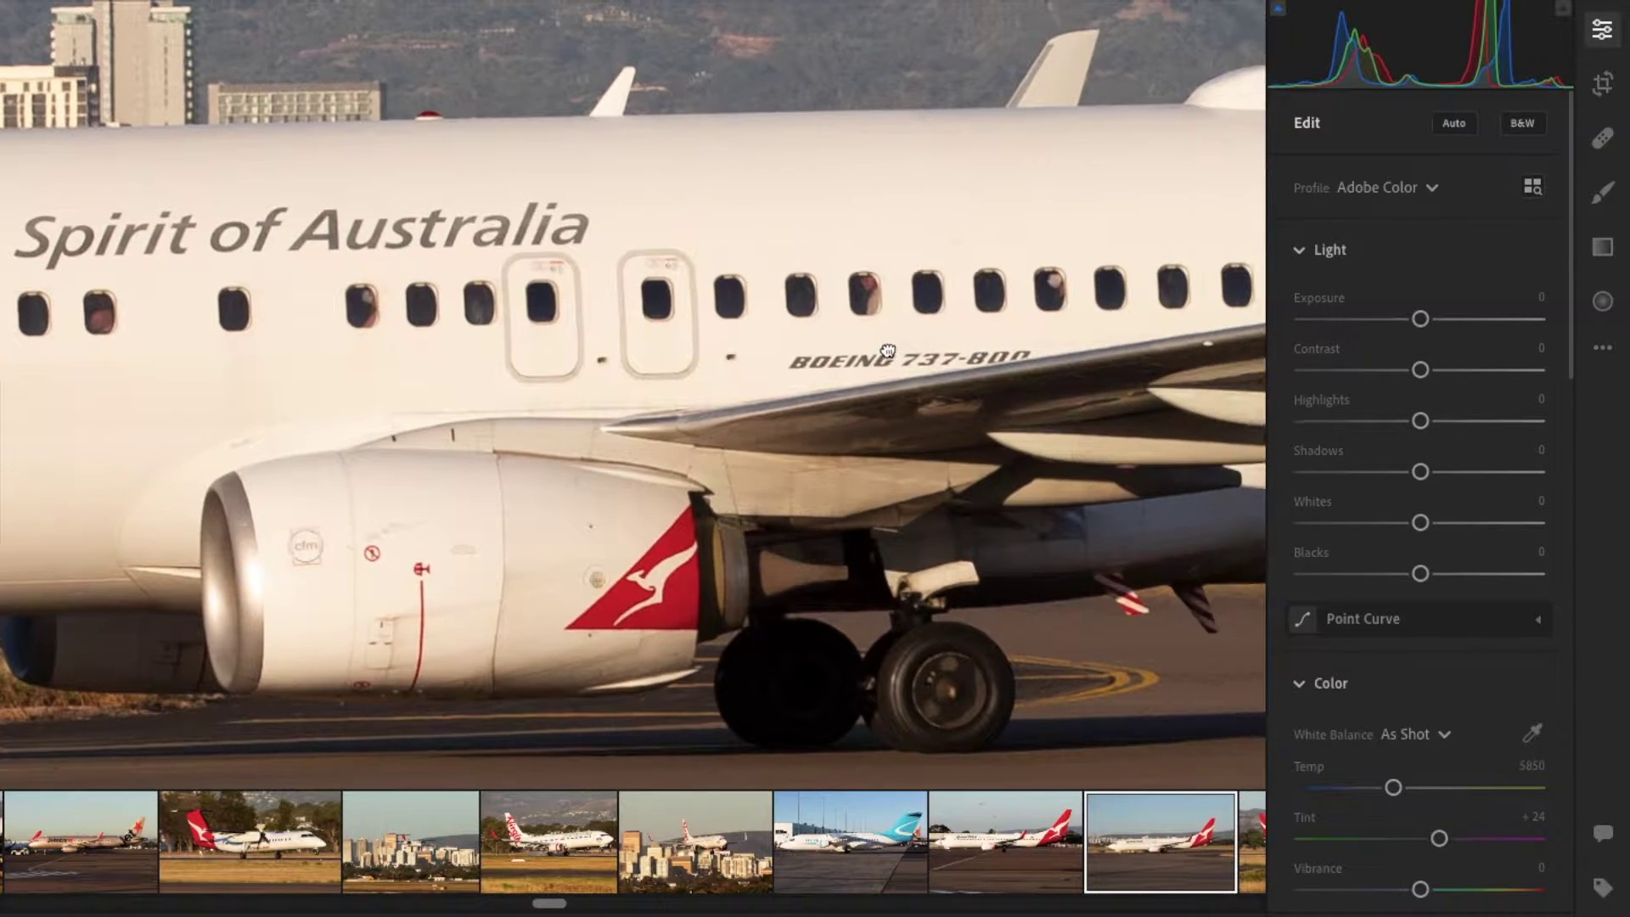
scroll(148, 378, "right", 3)
scroll(563, 418, "right", 12)
scroll(563, 418, "up", 8)
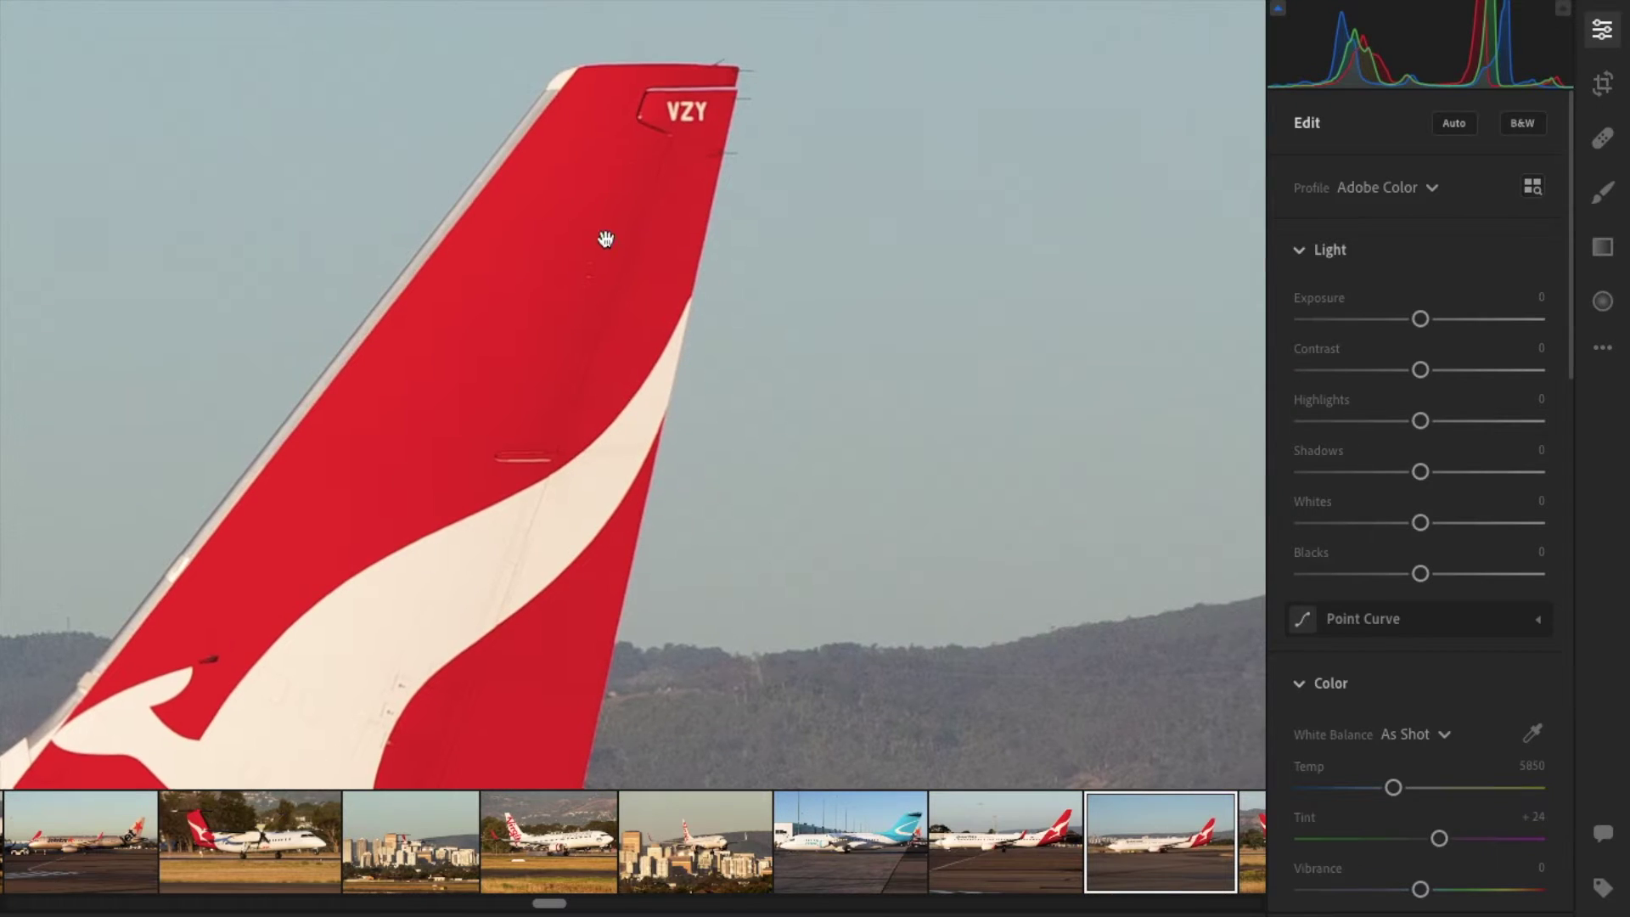
left_click(675, 113)
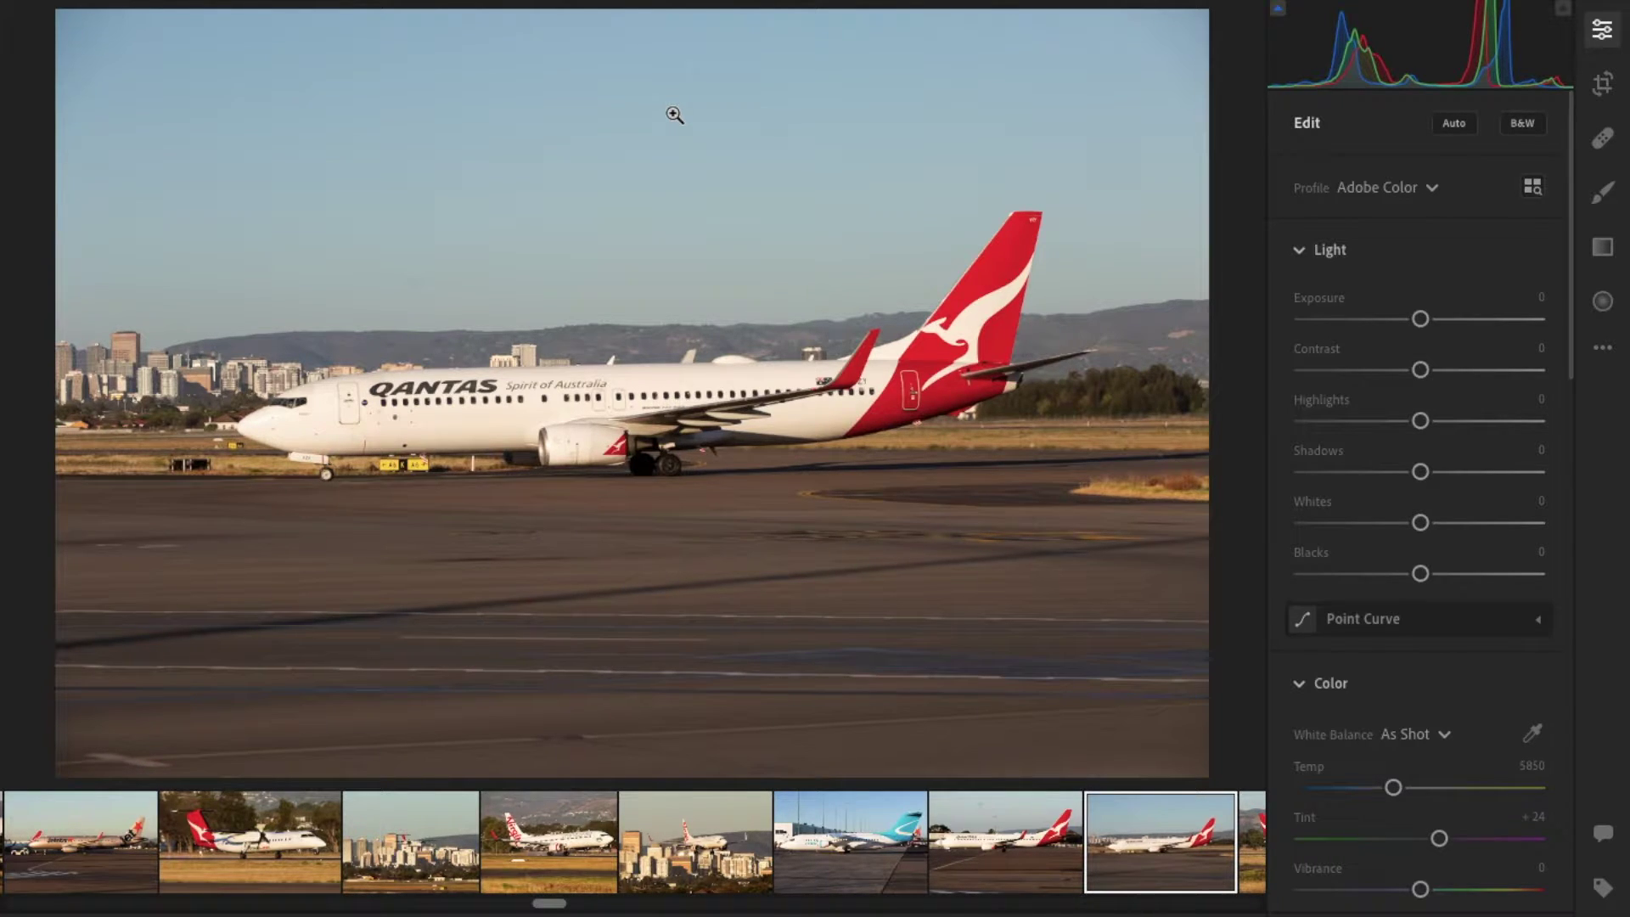
Step: Start cropping the photo and set the crop aspect ratio to 16 x 9
left_click(1607, 85)
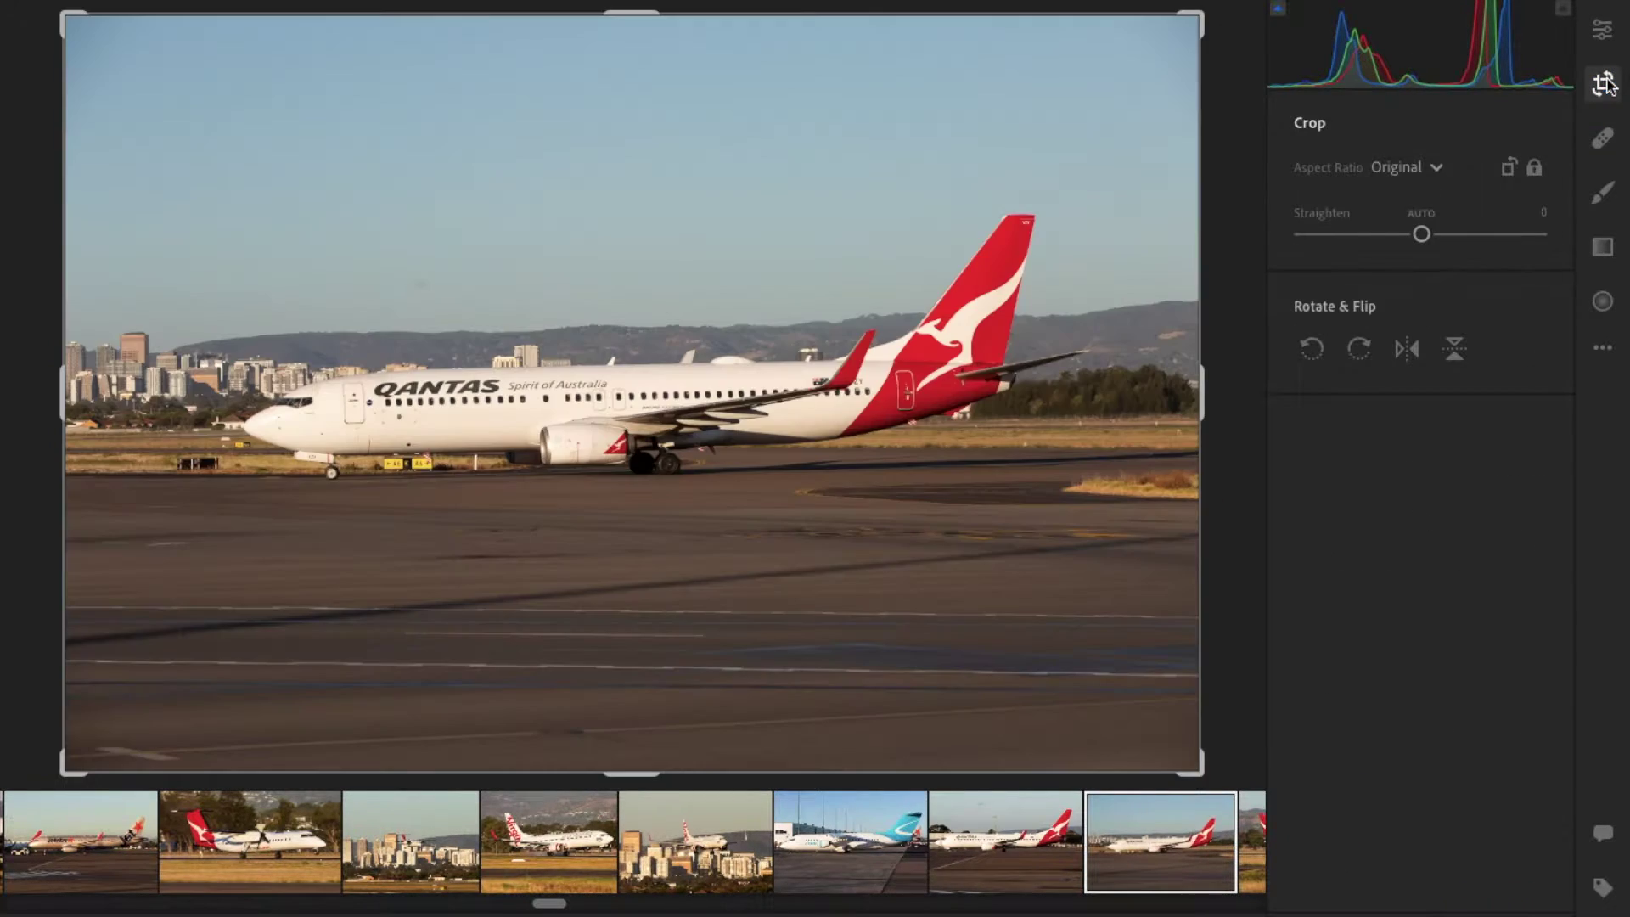
left_click(1405, 167)
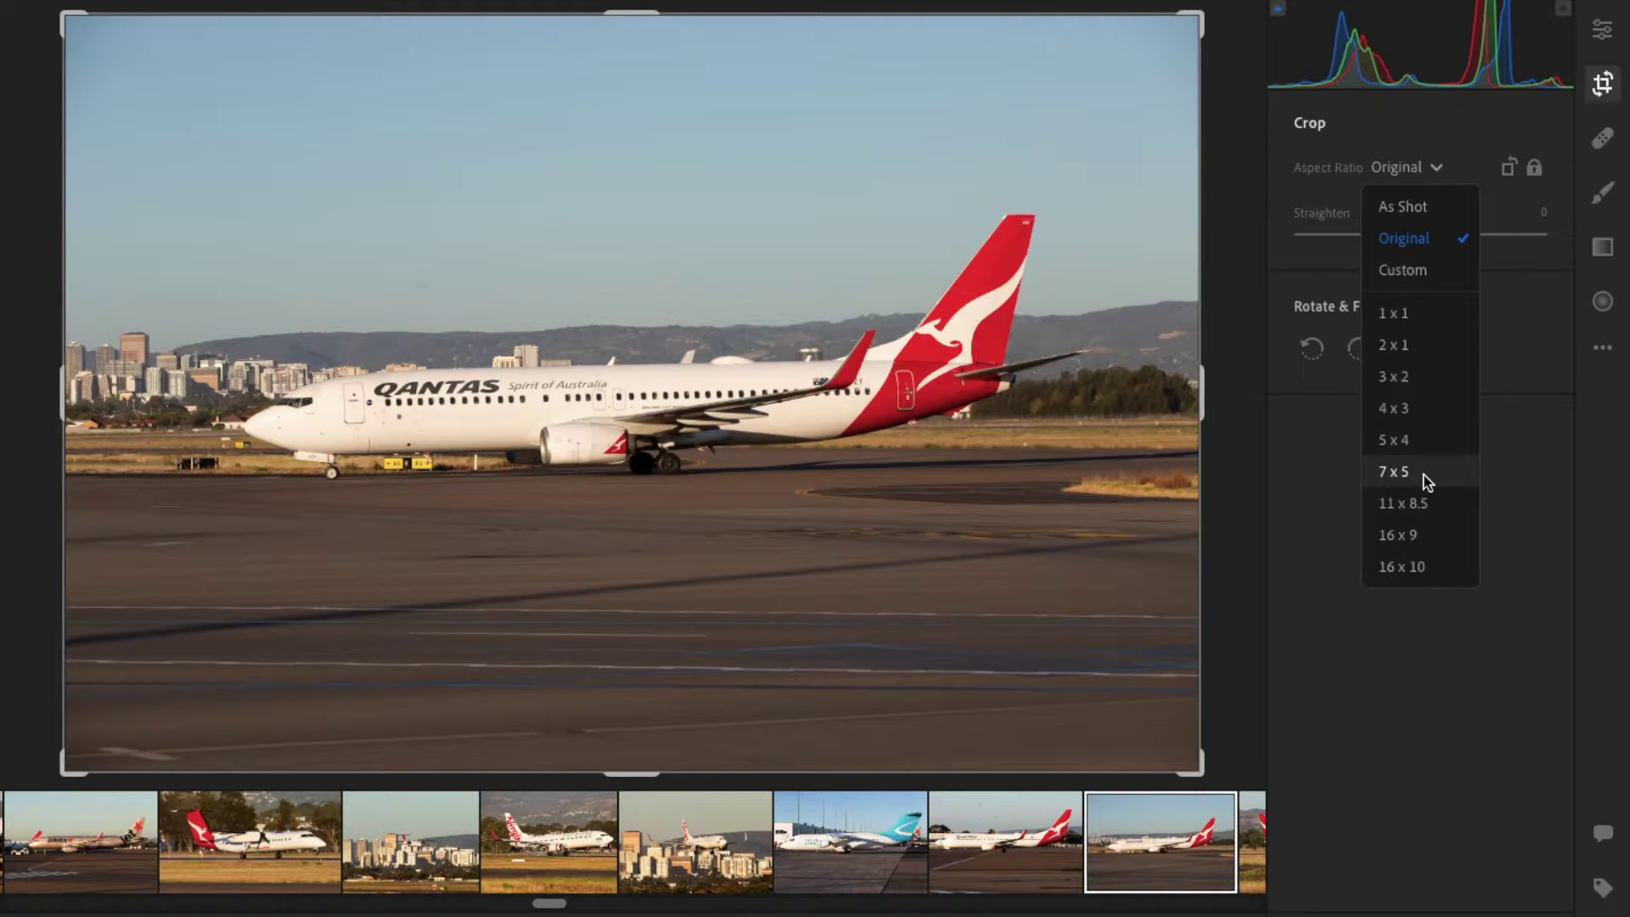
left_click(1414, 535)
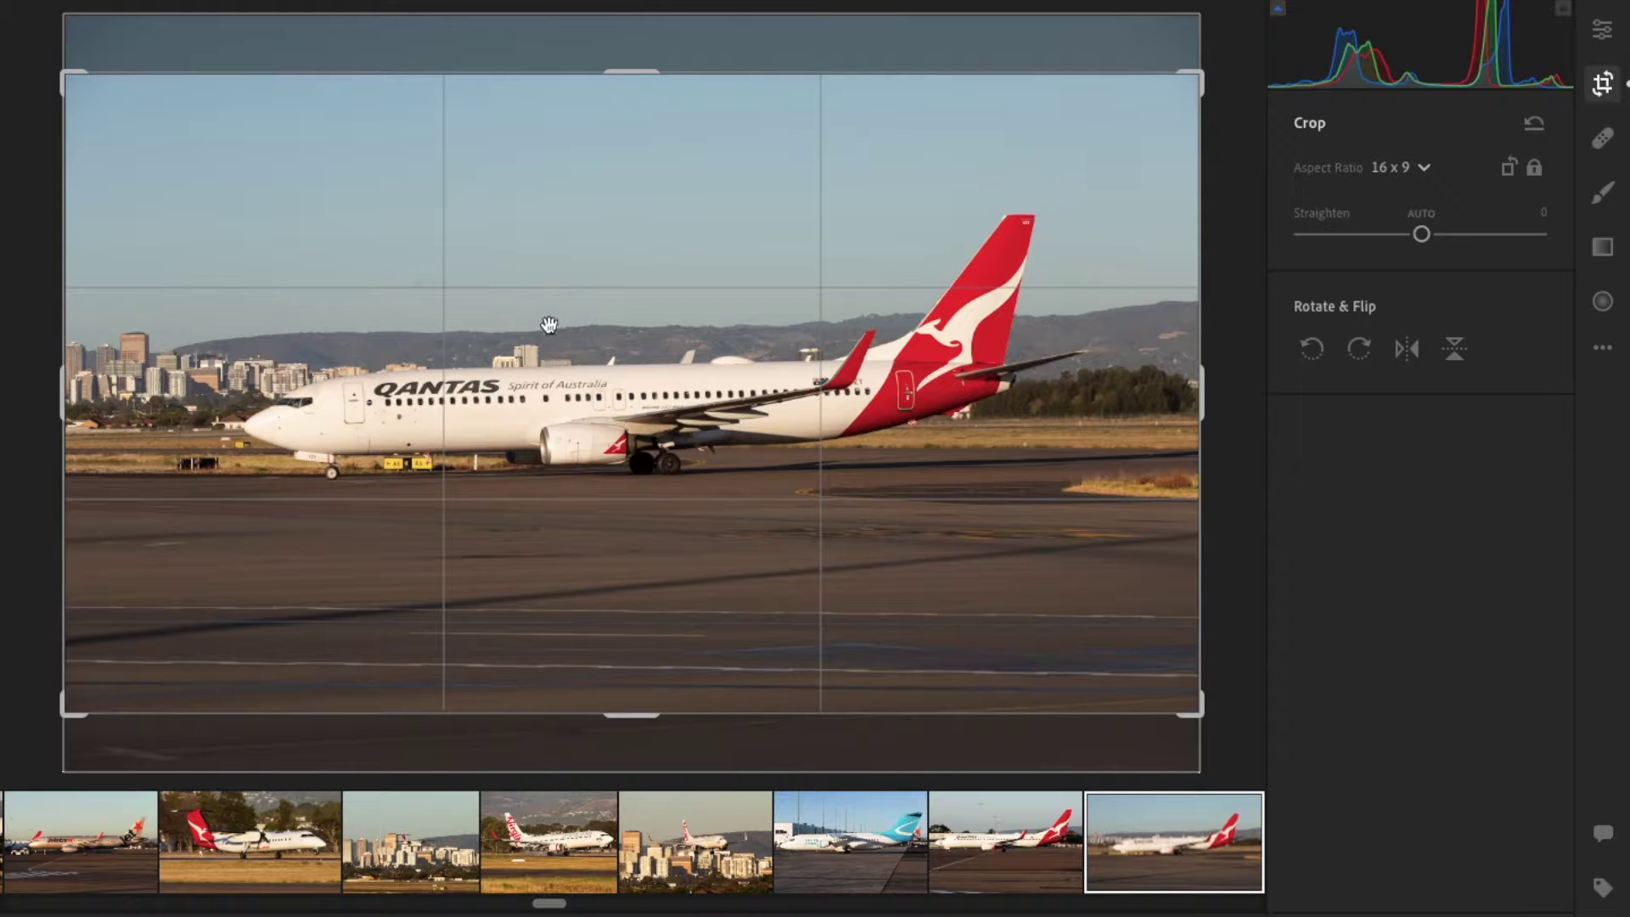
Step: Straighten the photo against the alignment grid and set the straighten angle to 0.77
left_click_drag(1239, 312, 1239, 319)
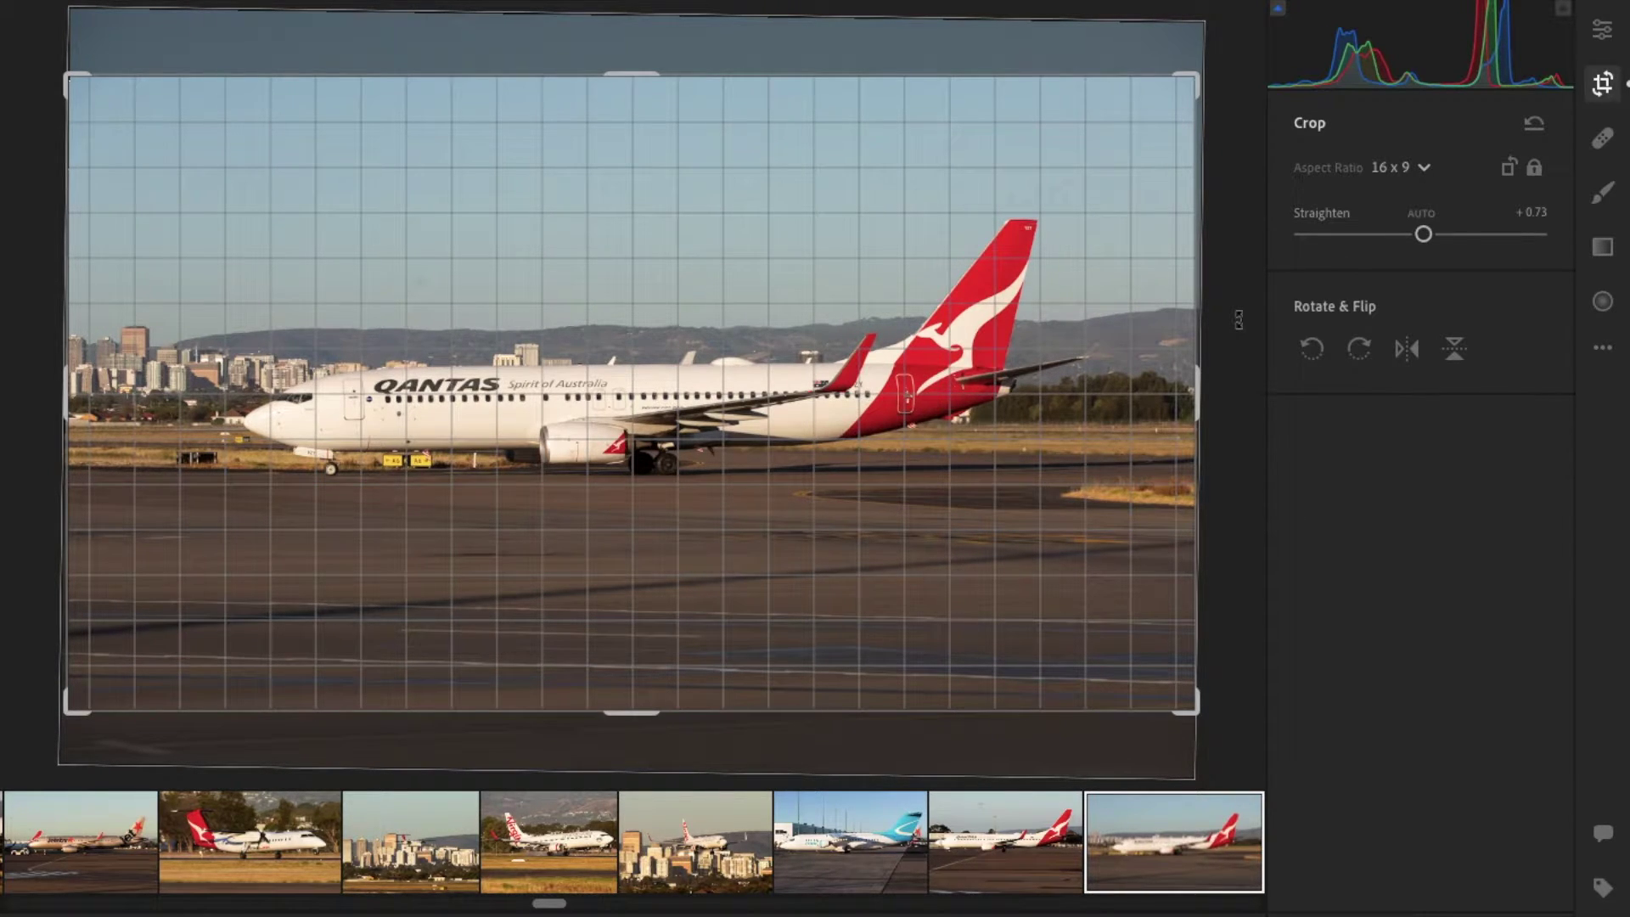
left_click_drag(1239, 319, 1239, 320)
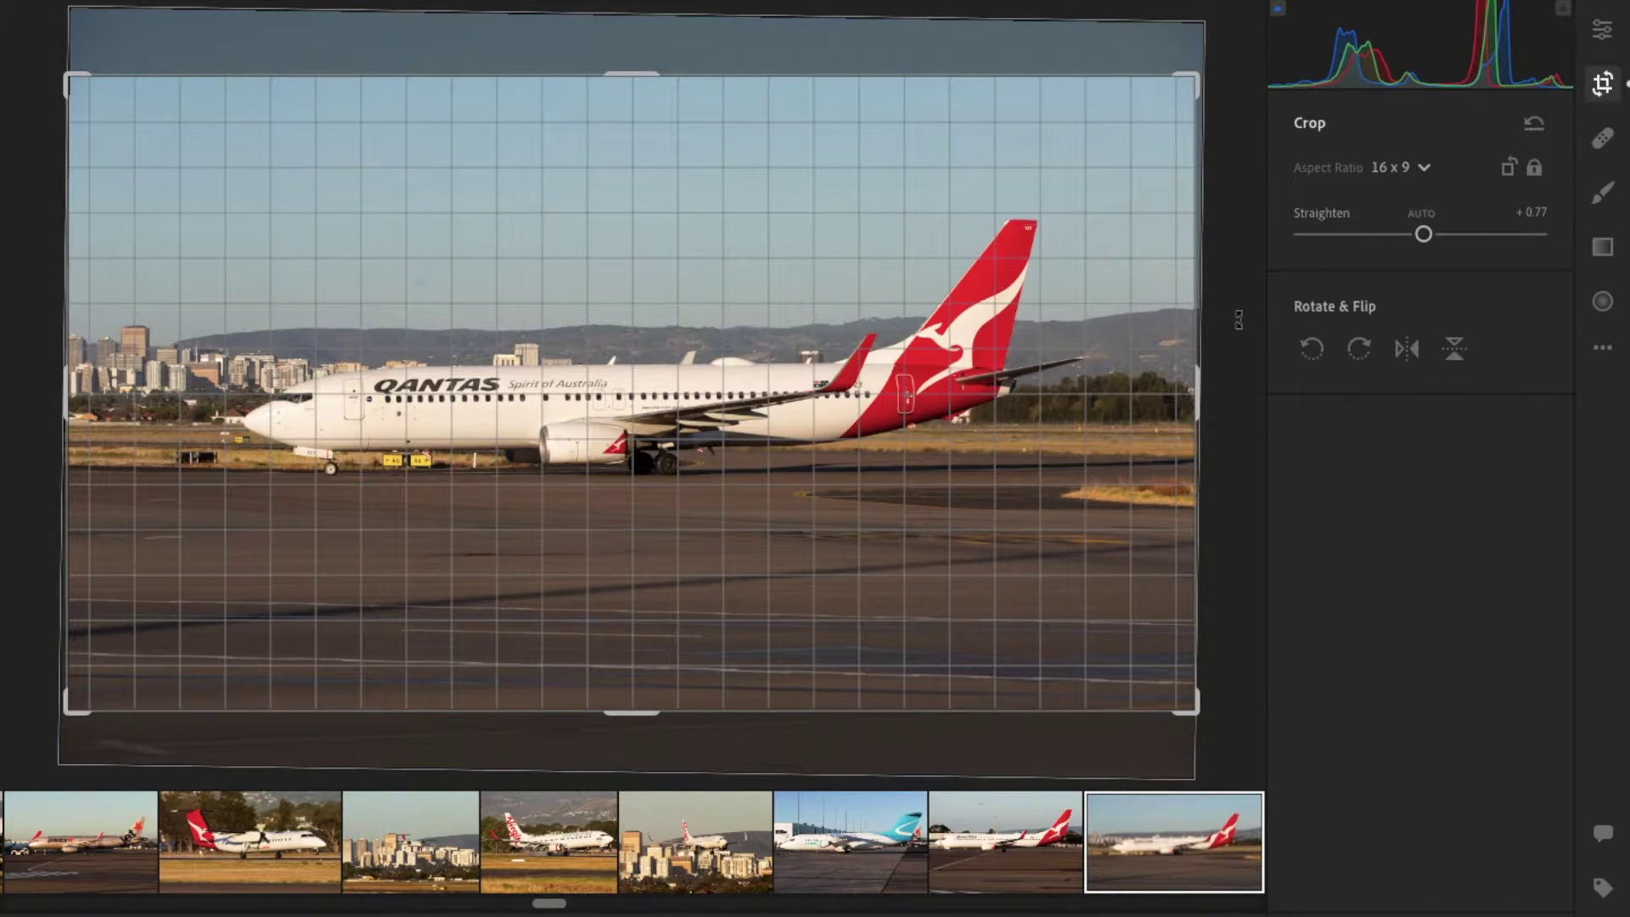
left_click_drag(1239, 320, 1239, 320)
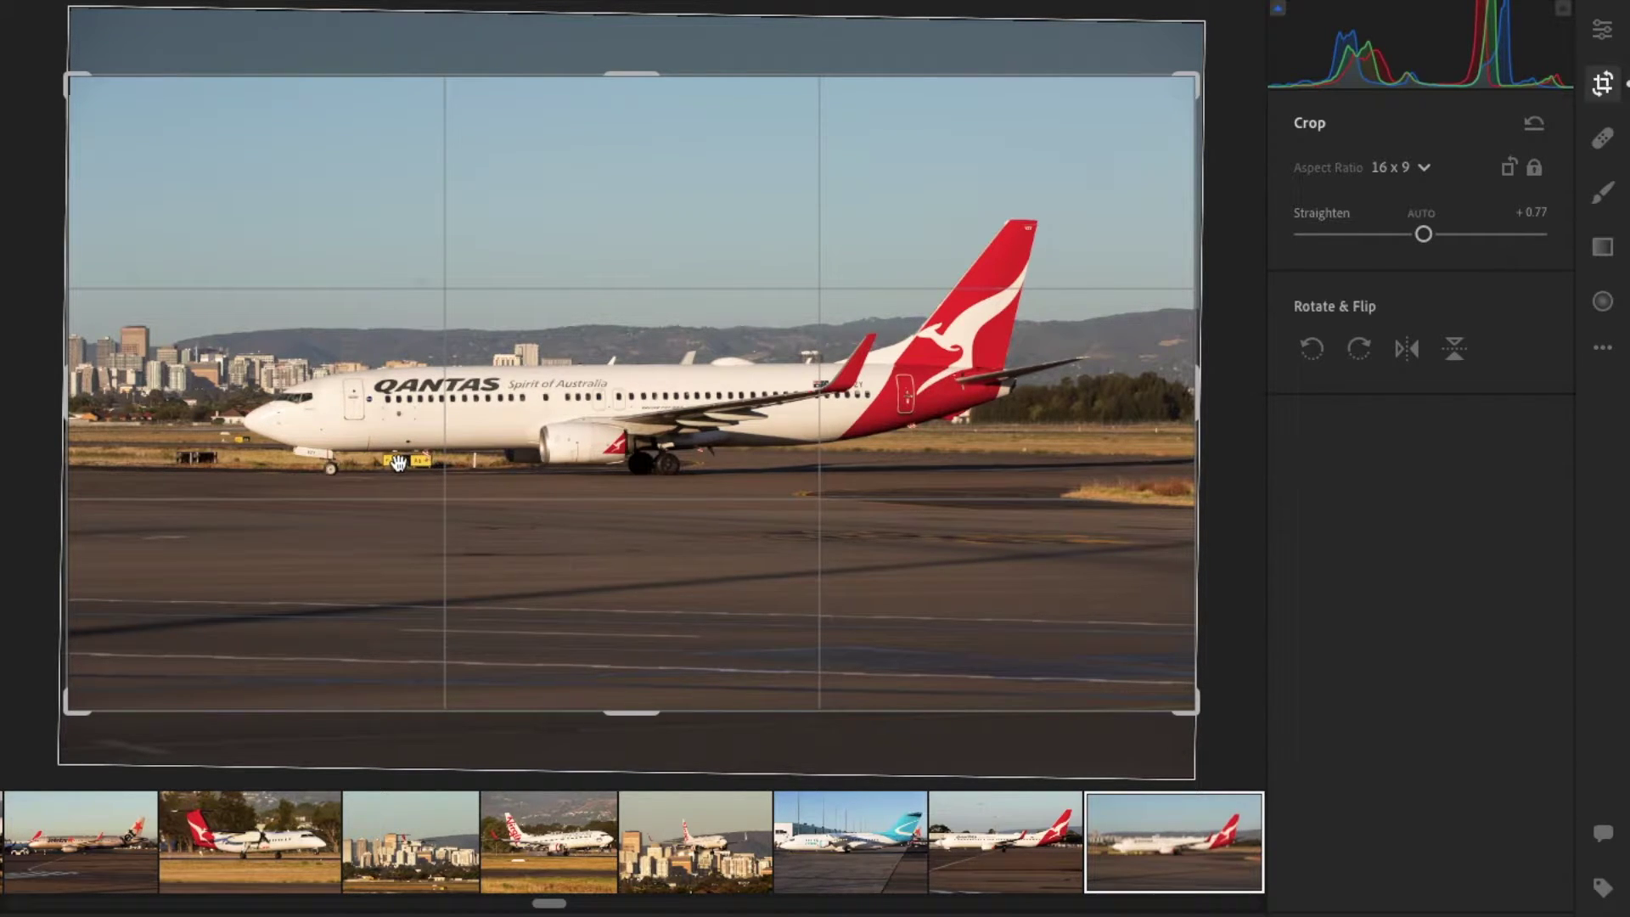
left_click_drag(1229, 436, 1228, 435)
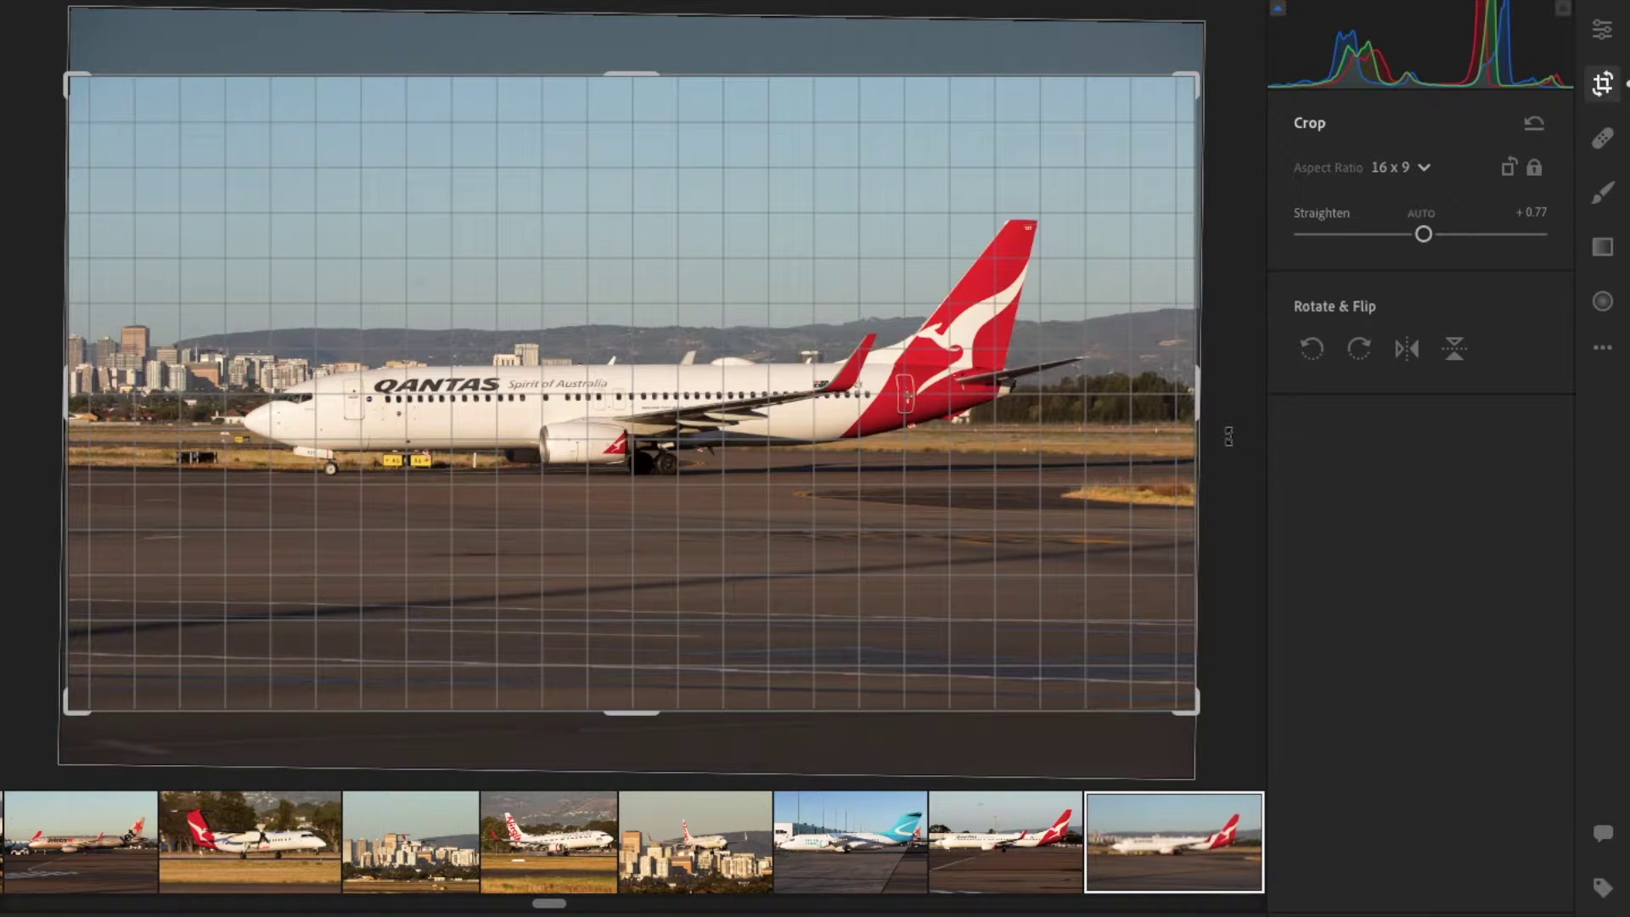
left_click_drag(1228, 436, 1229, 435)
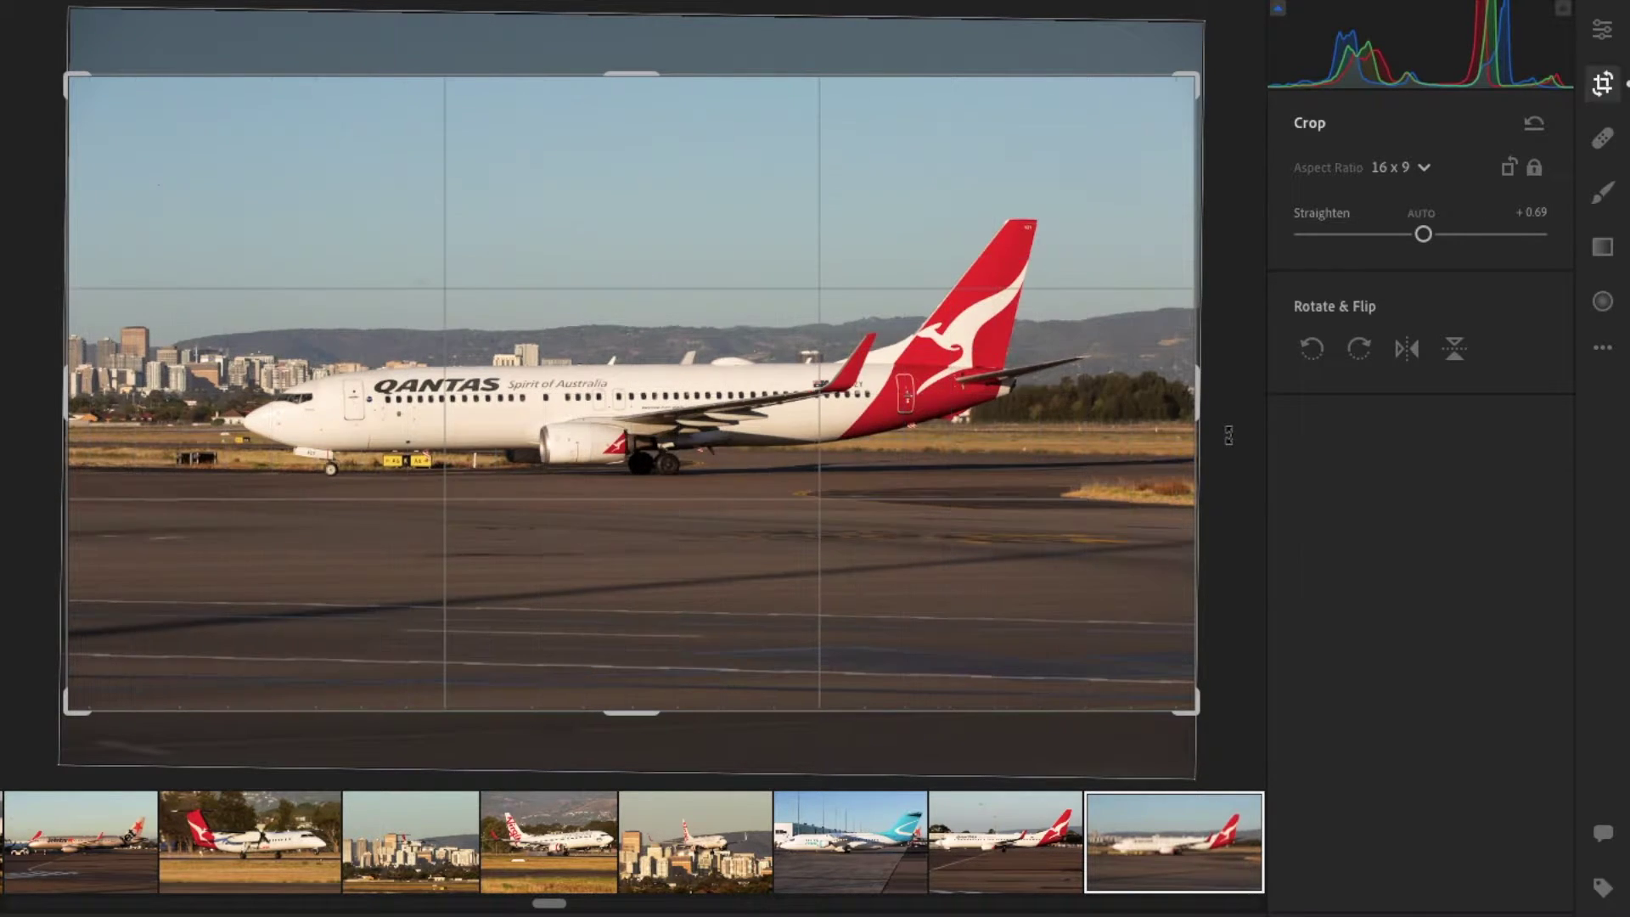
left_click(1536, 211)
type("0.77")
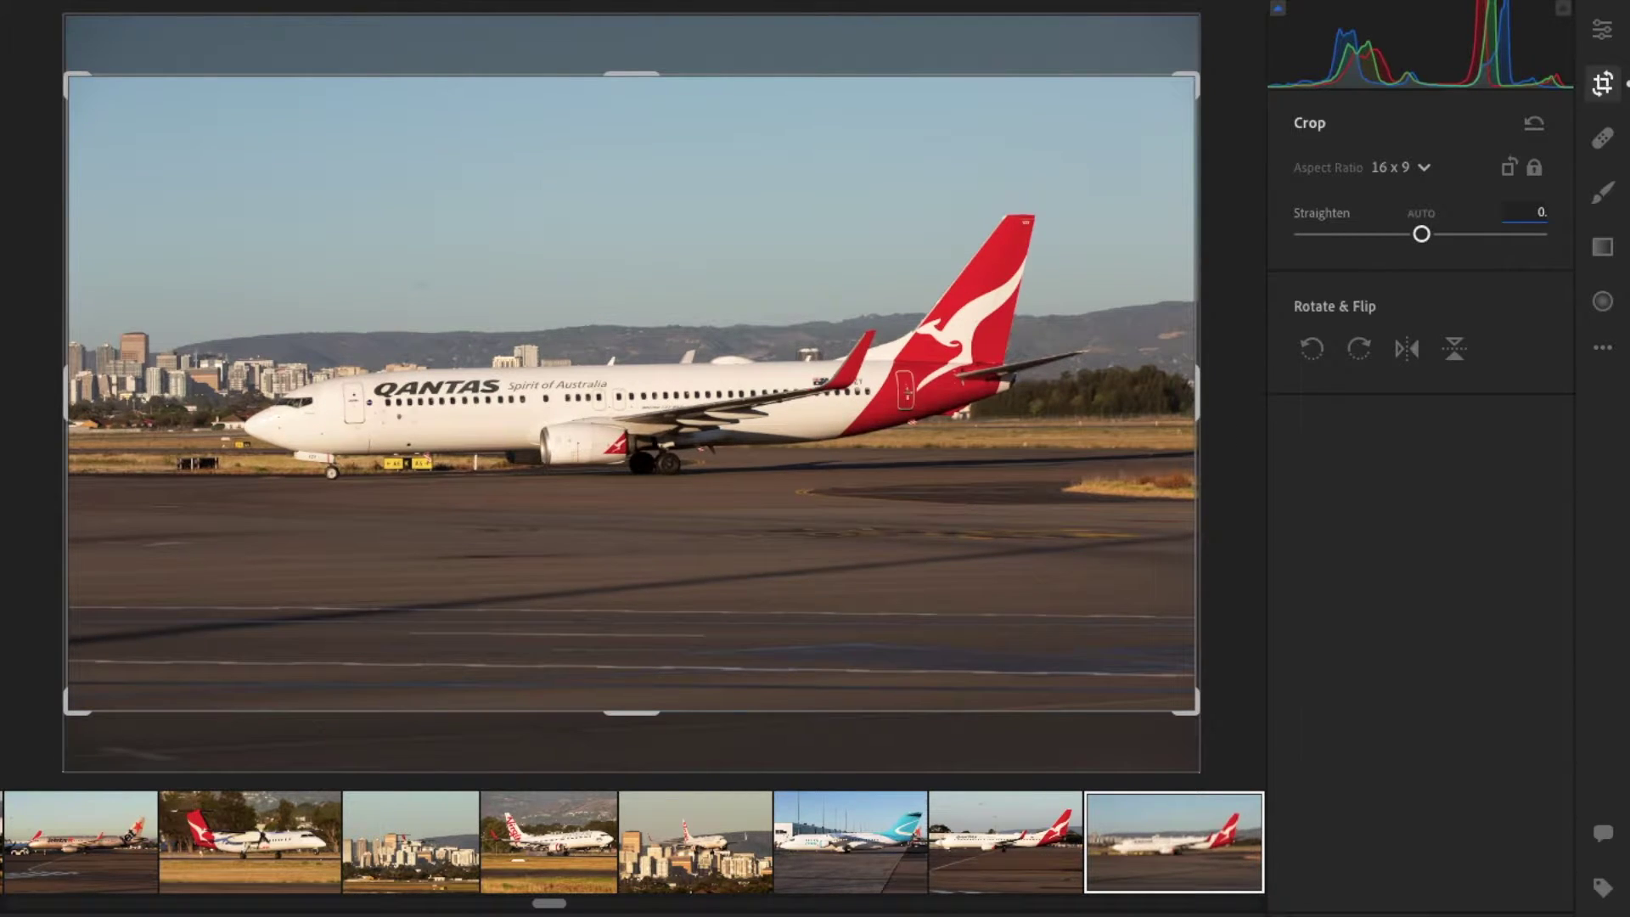
key("Return")
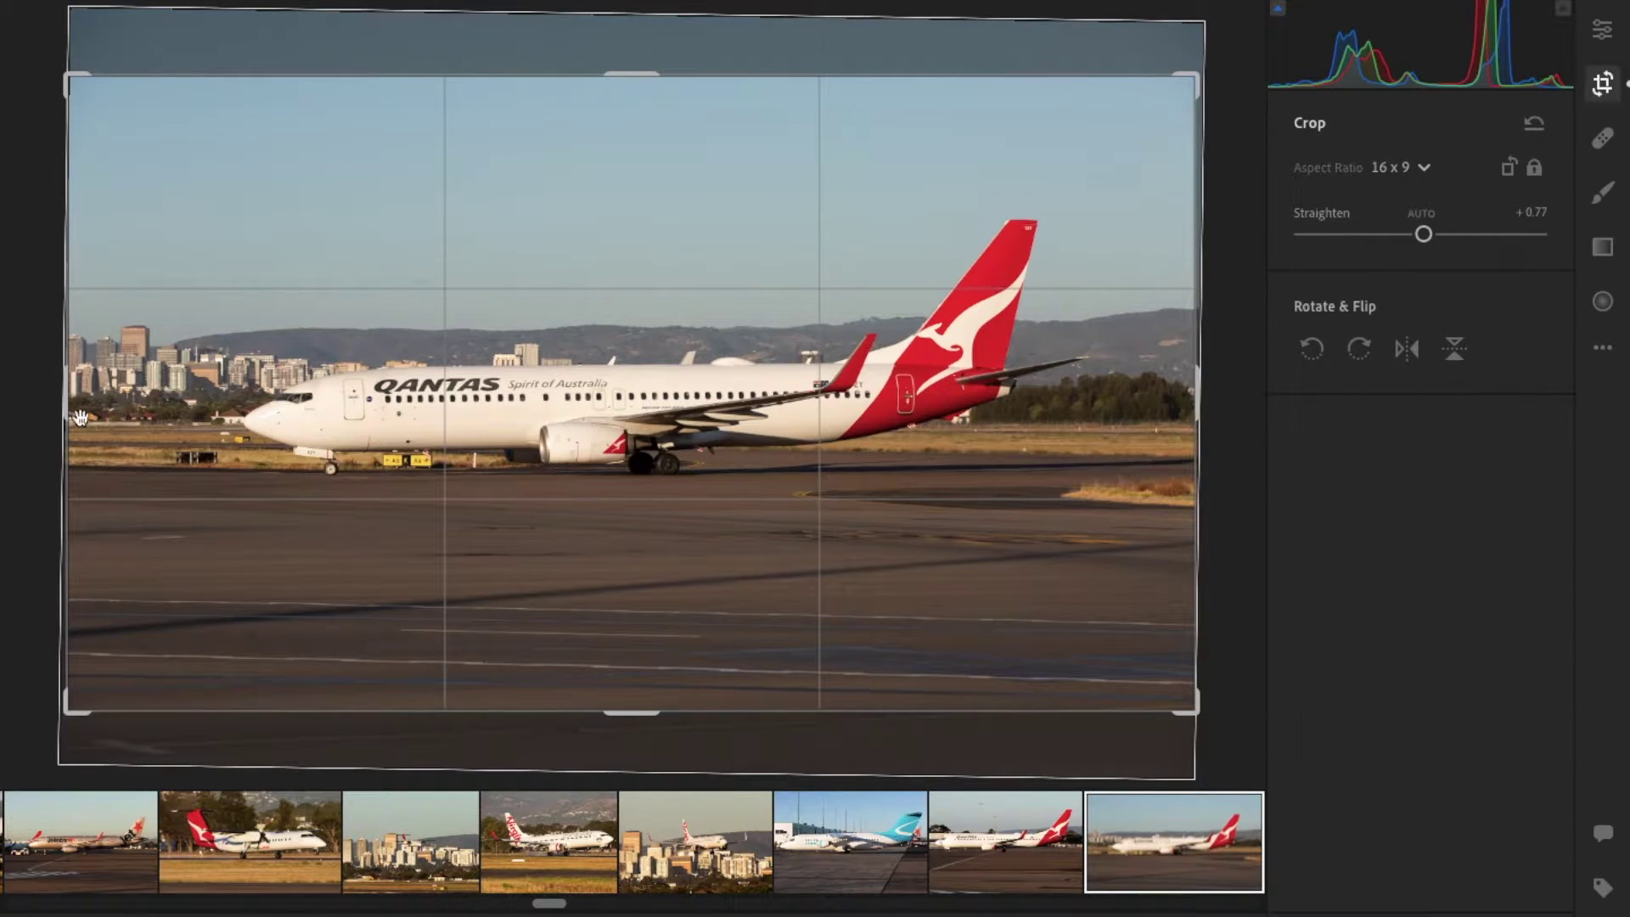
Step: Tighten the 16 x 9 crop frame around the aircraft, leaving a small margin beyond the nose and tail
left_click_drag(74, 416, 151, 416)
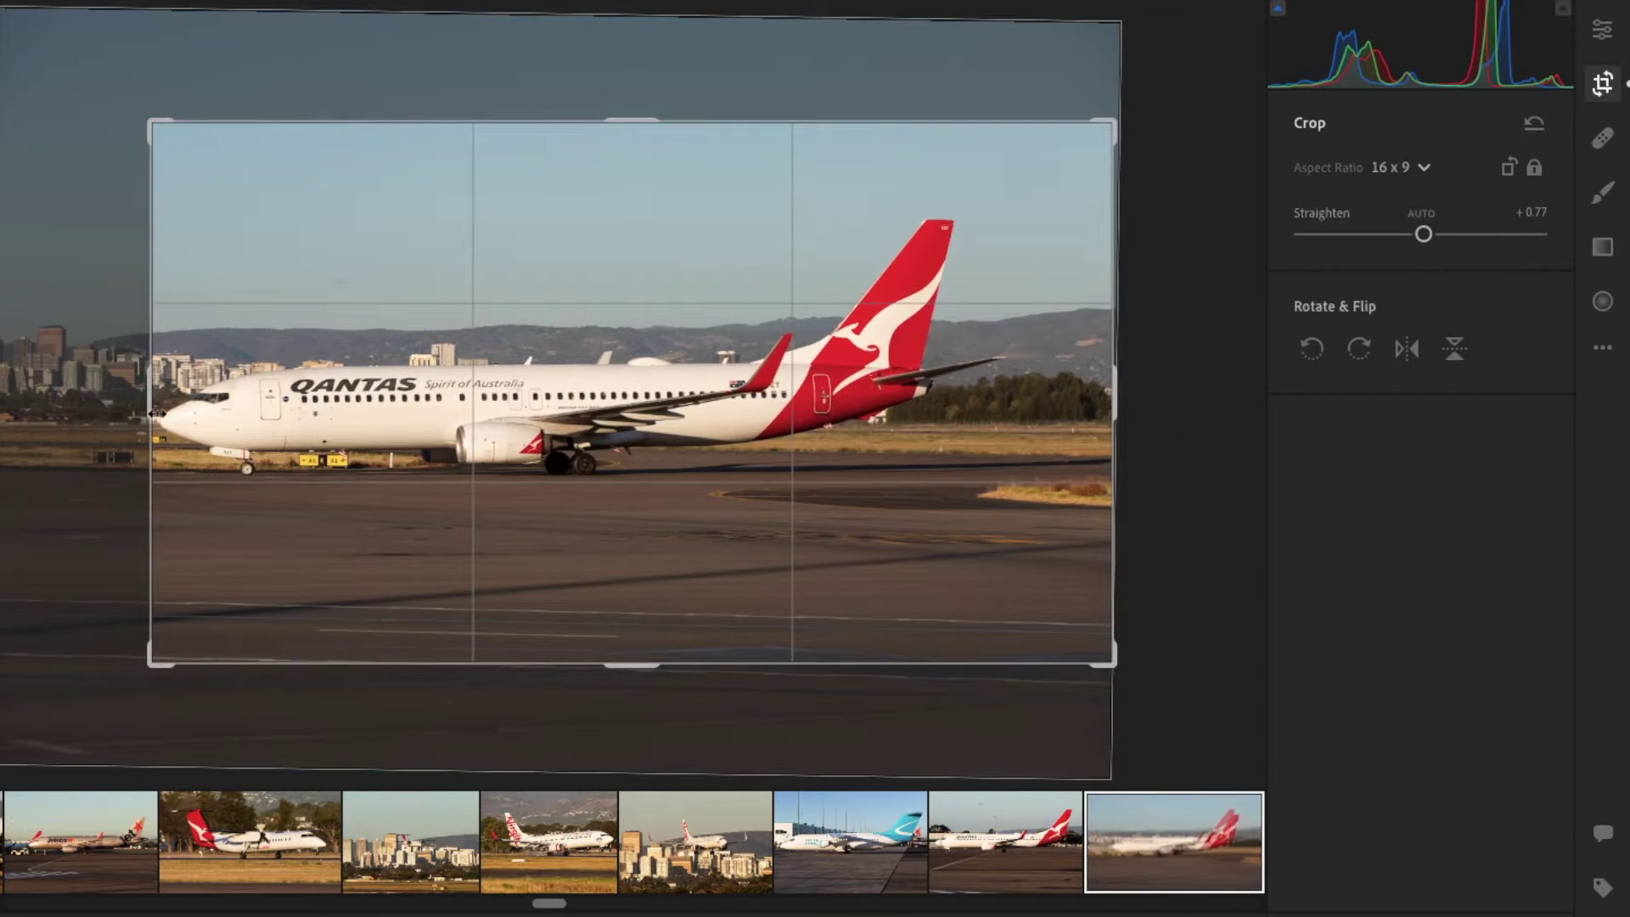
left_click_drag(1105, 403, 1063, 406)
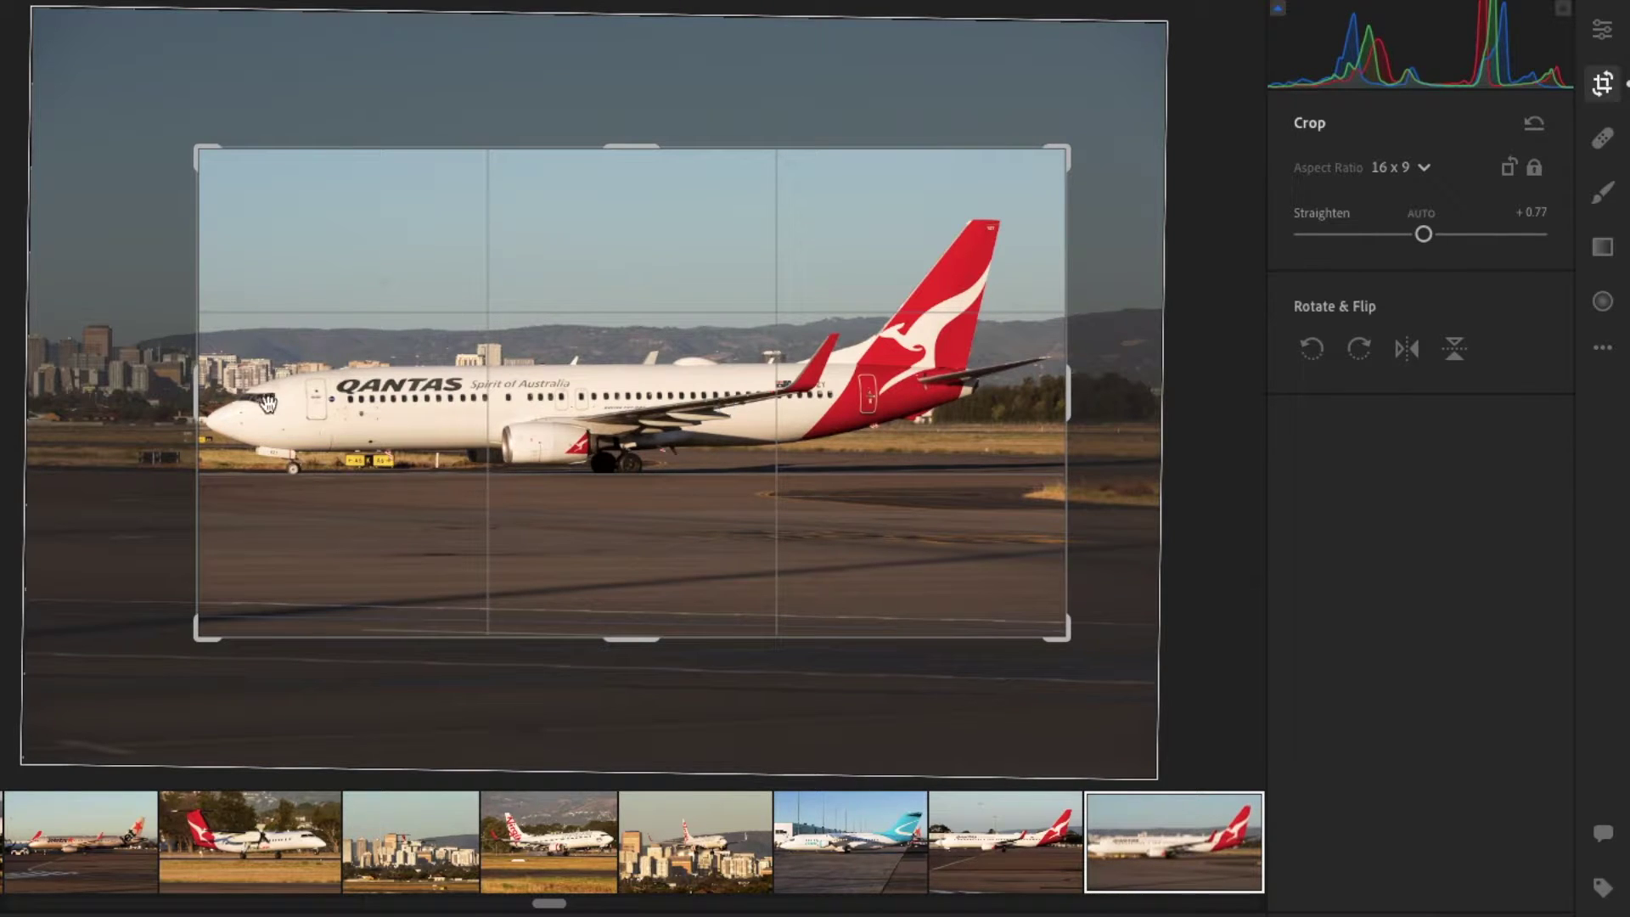
left_click_drag(197, 402, 180, 403)
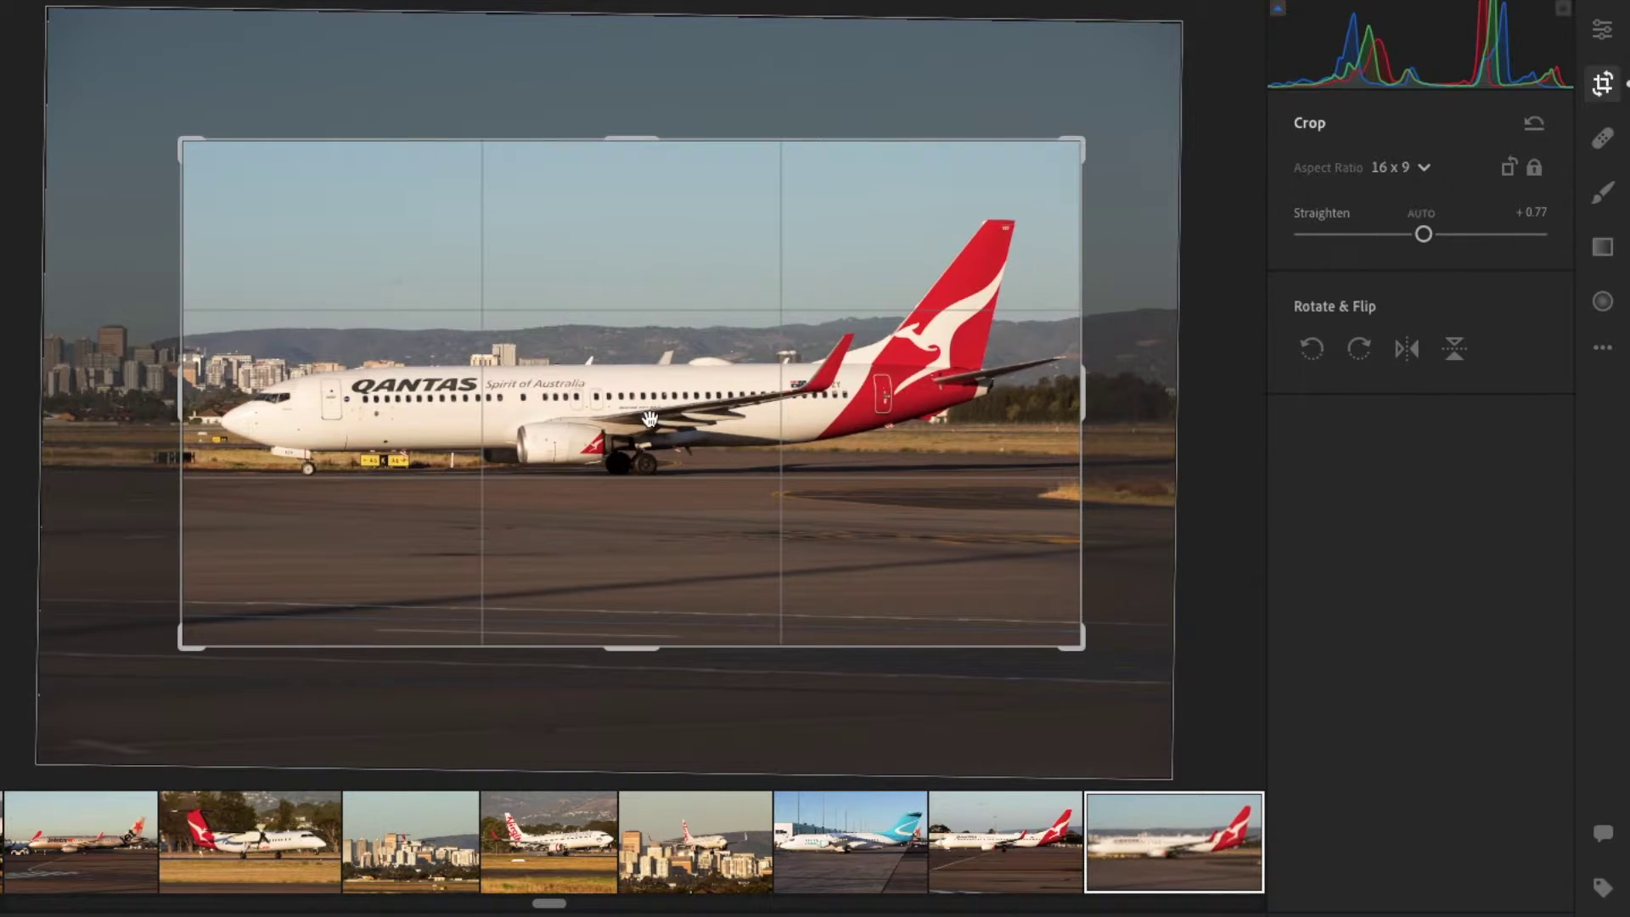
left_click_drag(1080, 389, 1098, 391)
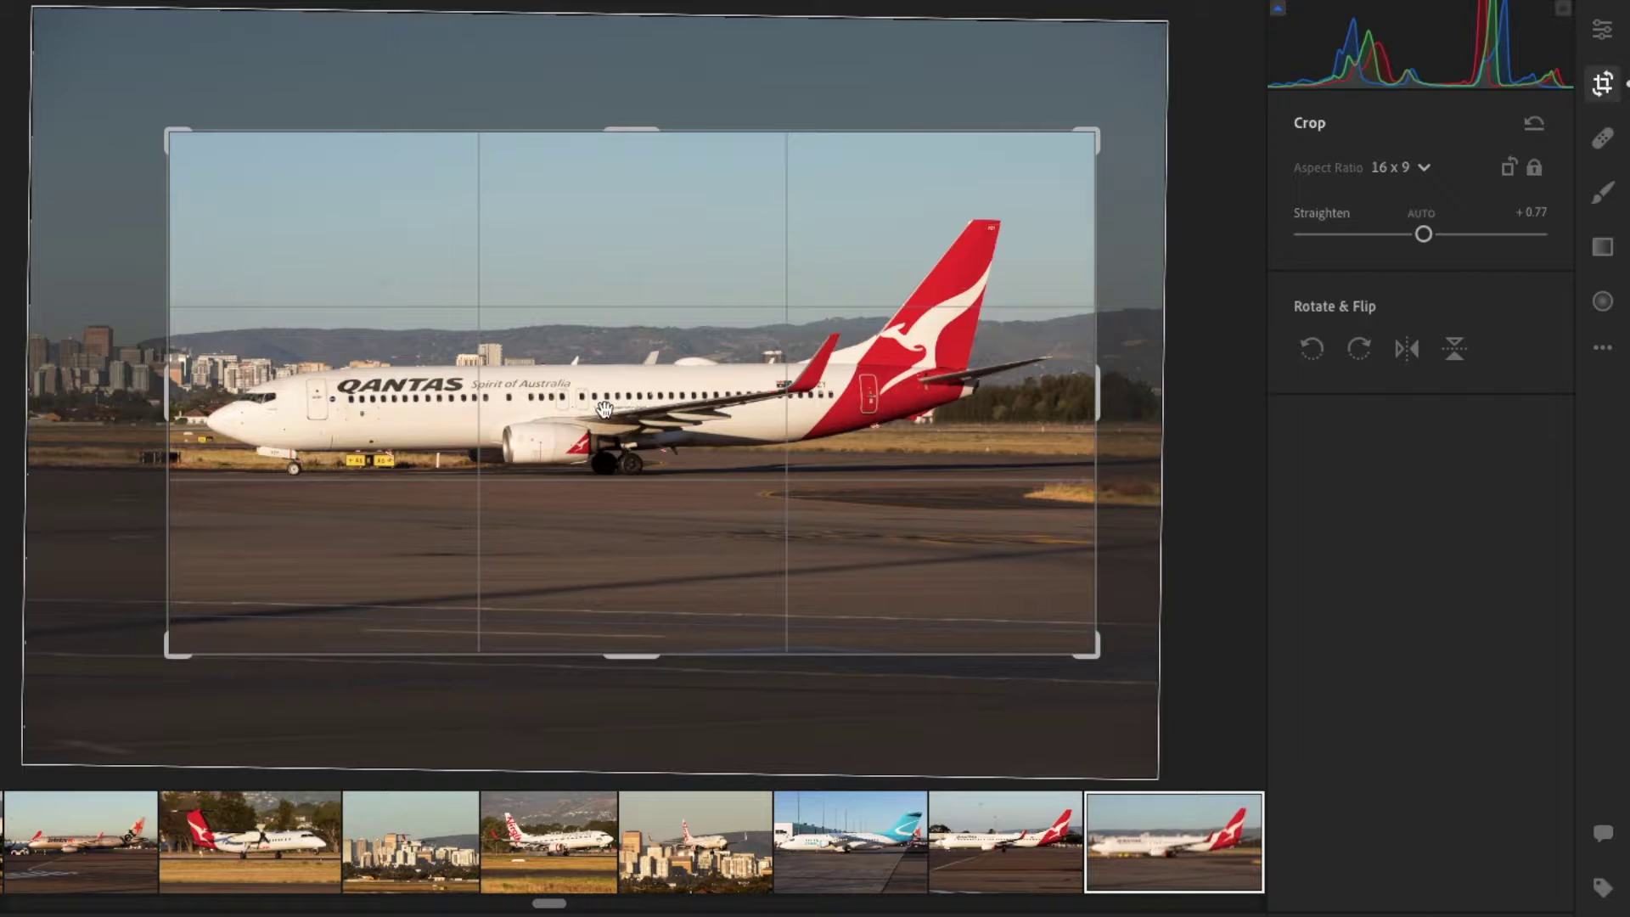
Step: Shift the photo slightly upward within the crop frame to centre the aircraft vertically, and apply the crop
left_click_drag(624, 421, 628, 404)
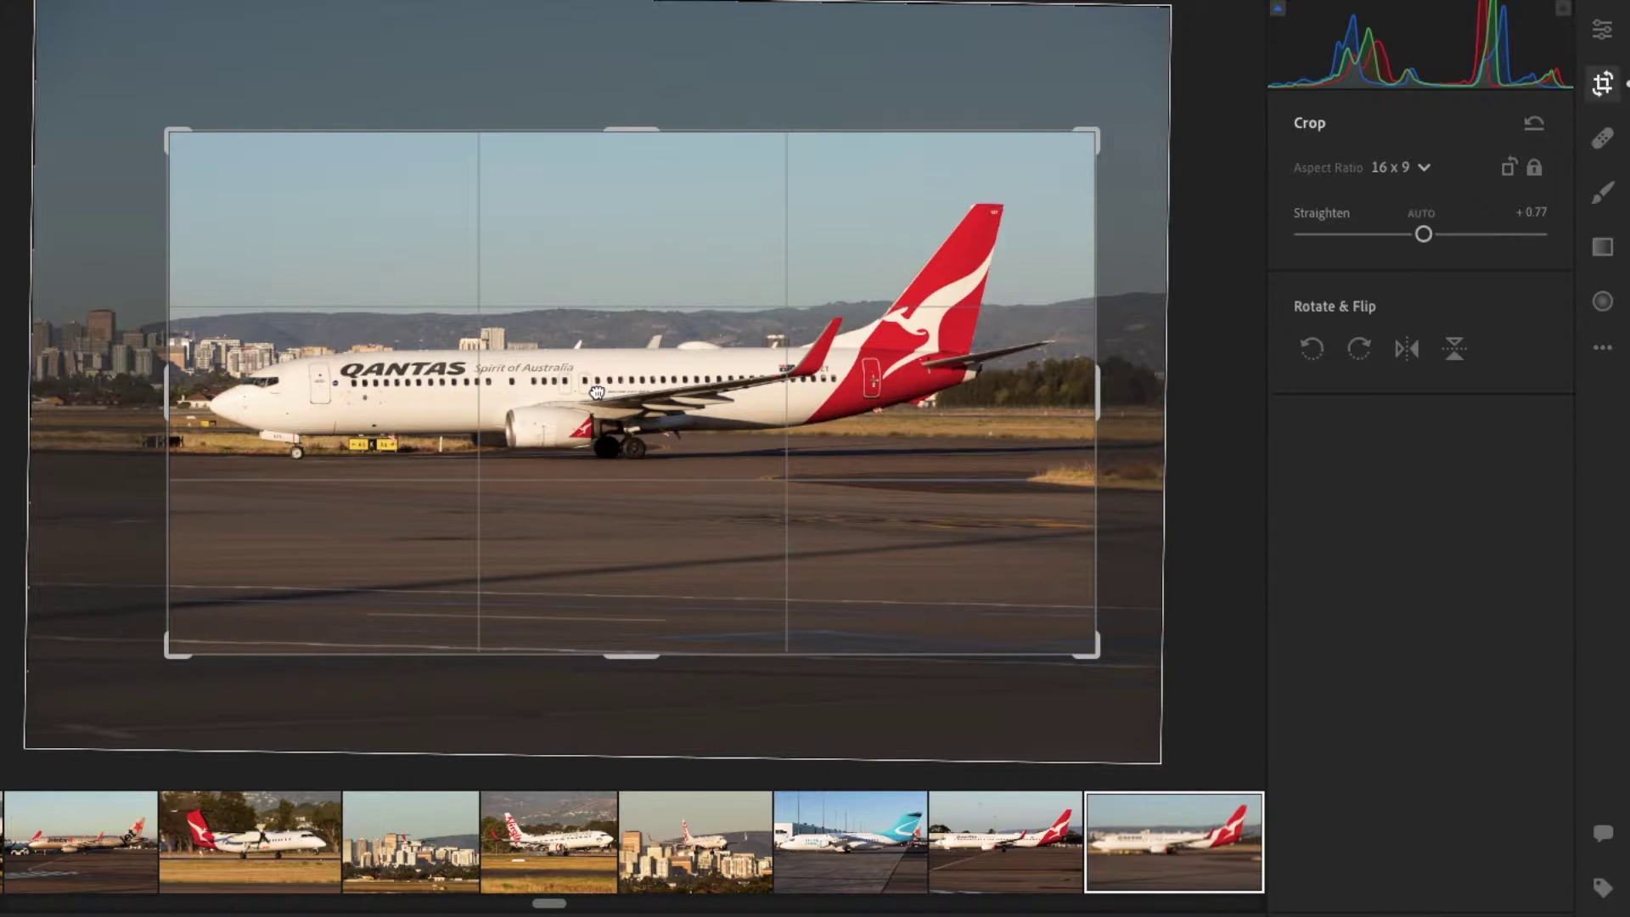
left_click_drag(596, 389, 596, 387)
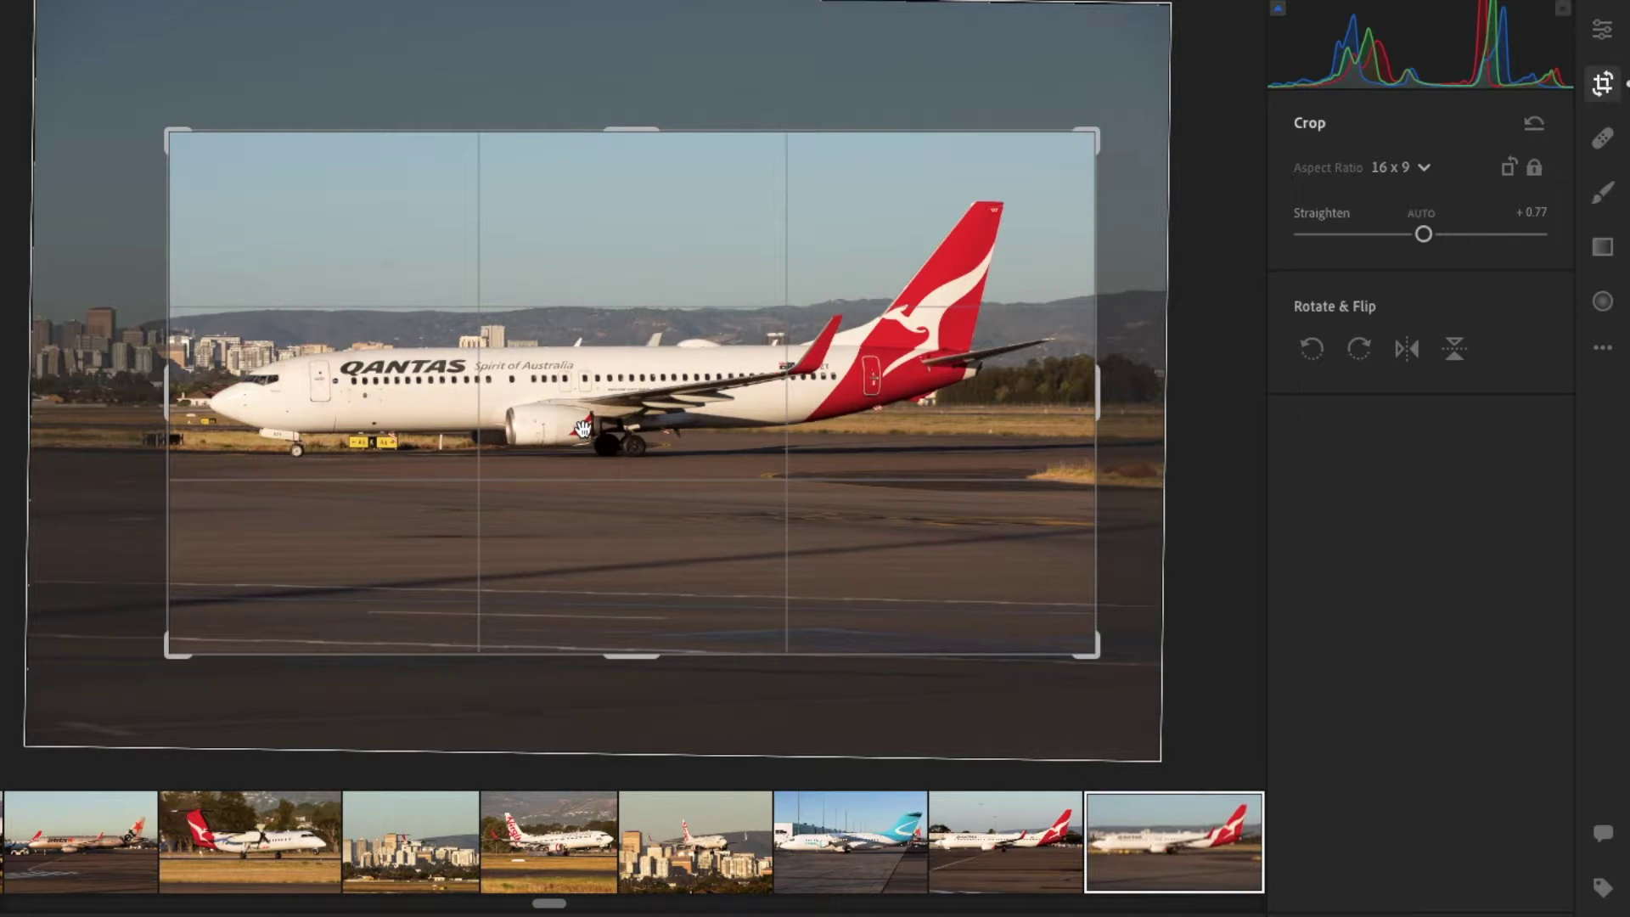
key("e")
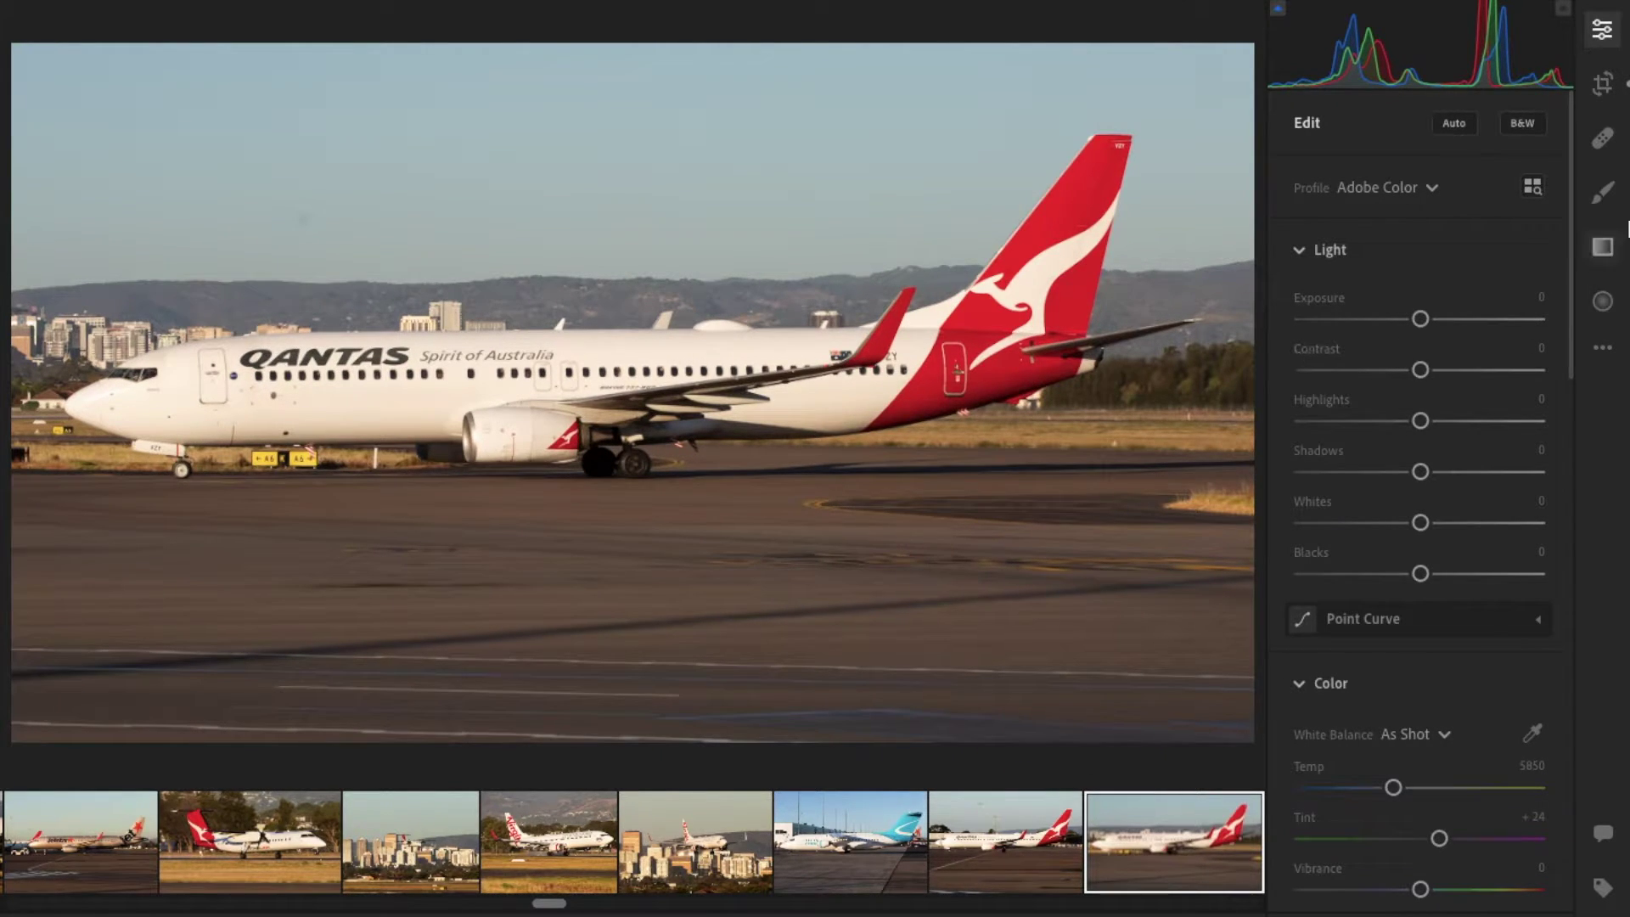
Step: Set up the Healing Brush in Heal mode with size 17 and turn on Visualize Spots
left_click(1605, 142)
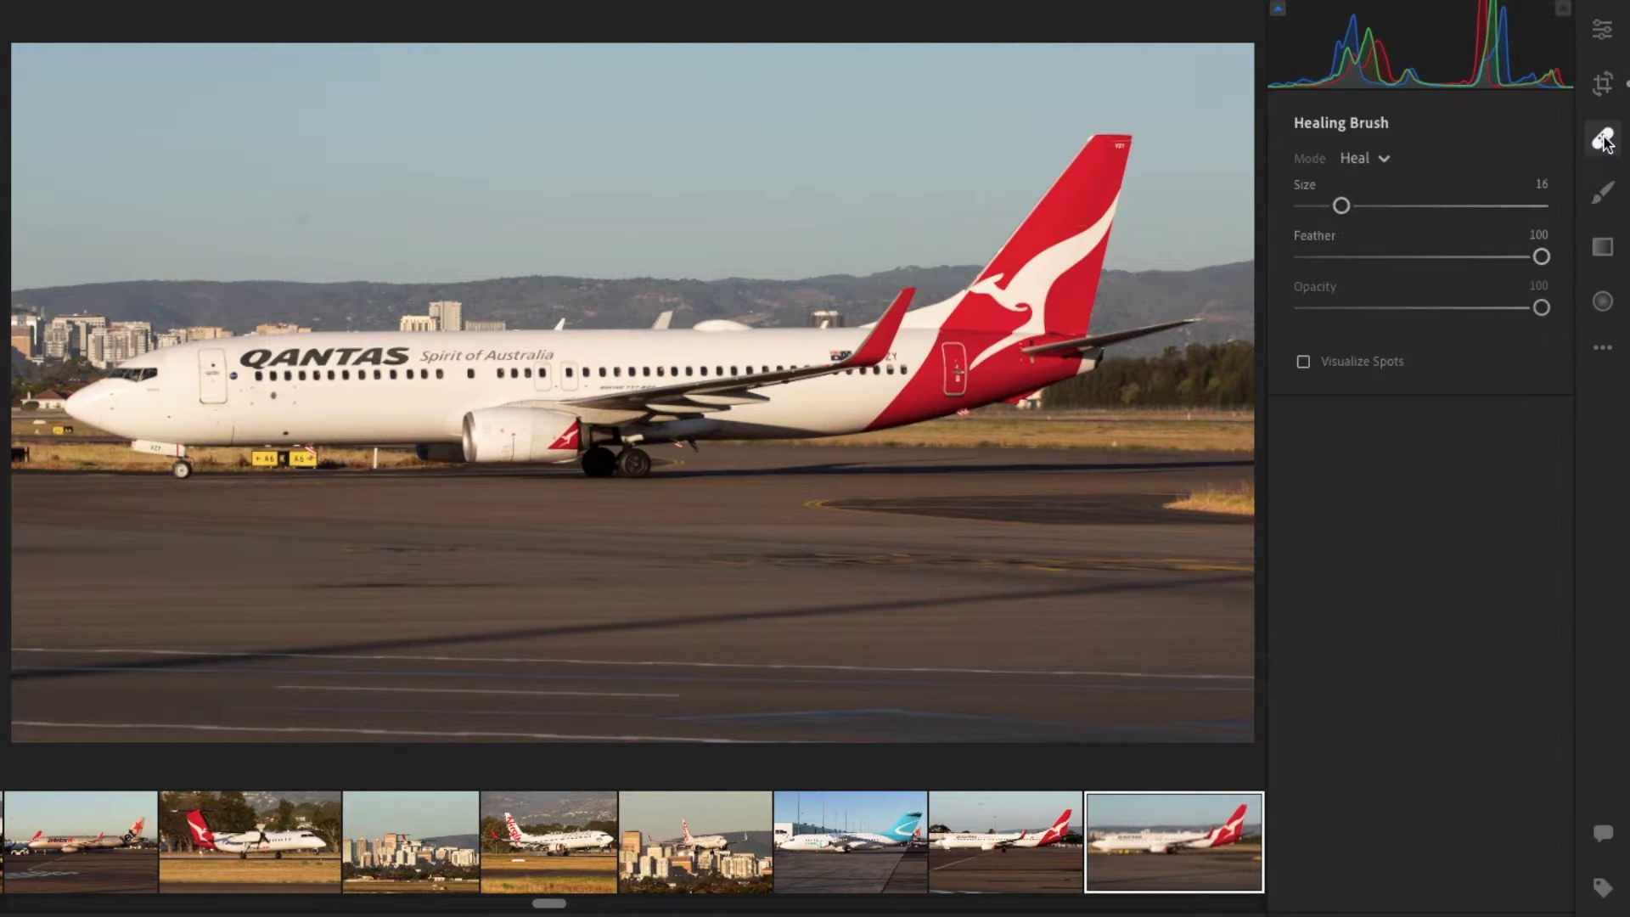
left_click(1368, 159)
left_click(1375, 244)
key("bracketright")
key("bracketright")
key("bracketright")
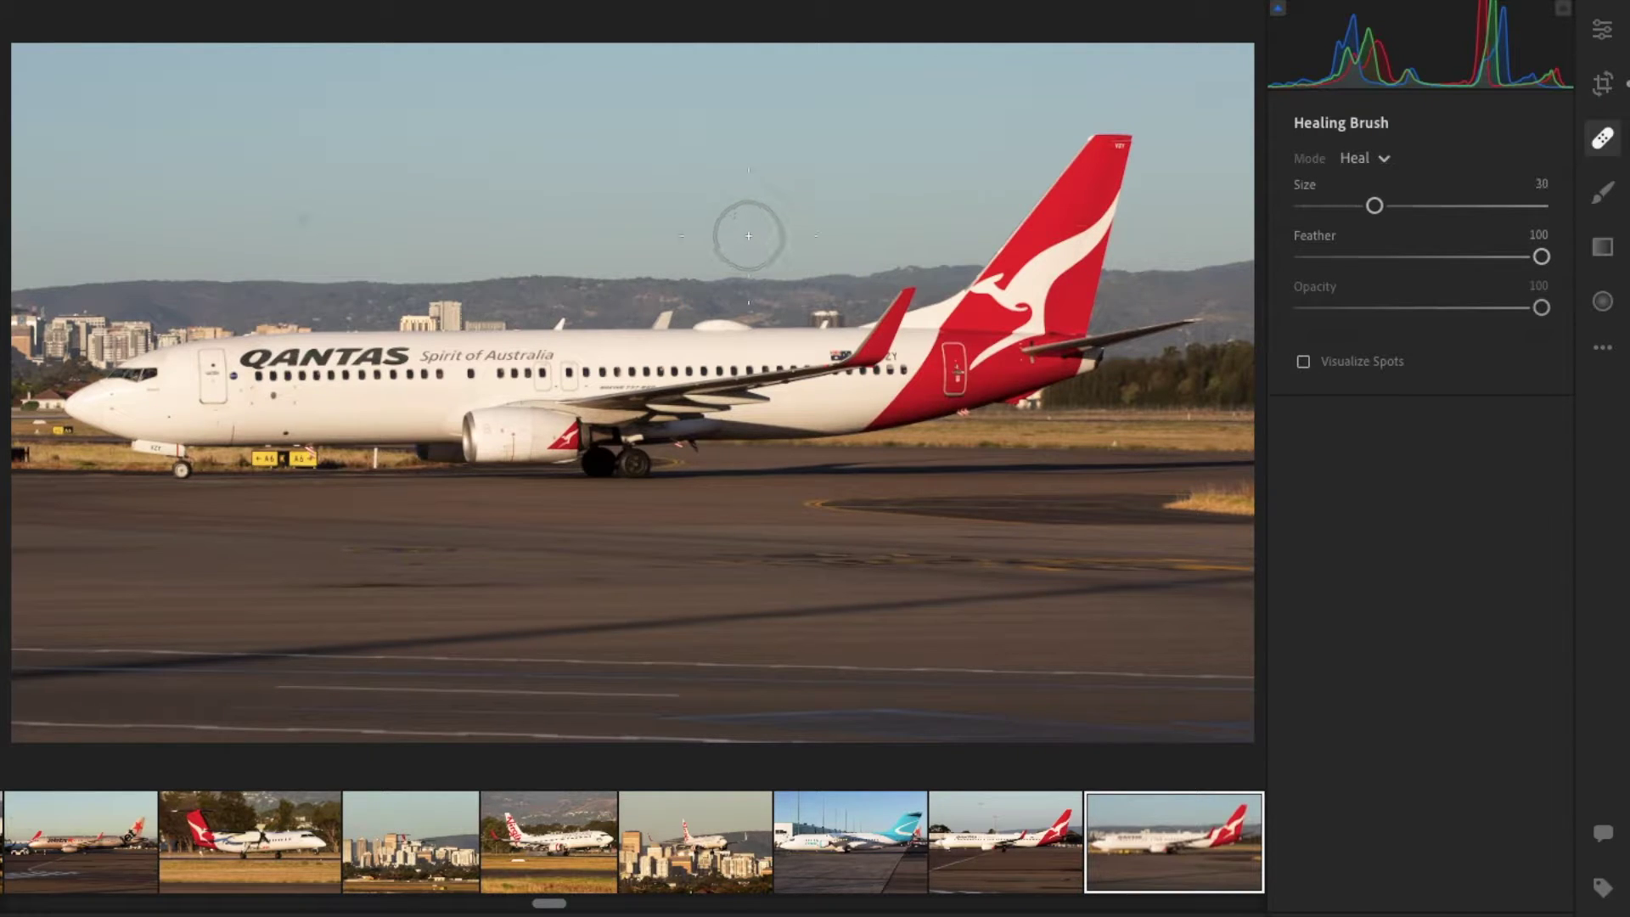
key("bracketleft")
key("bracketleft")
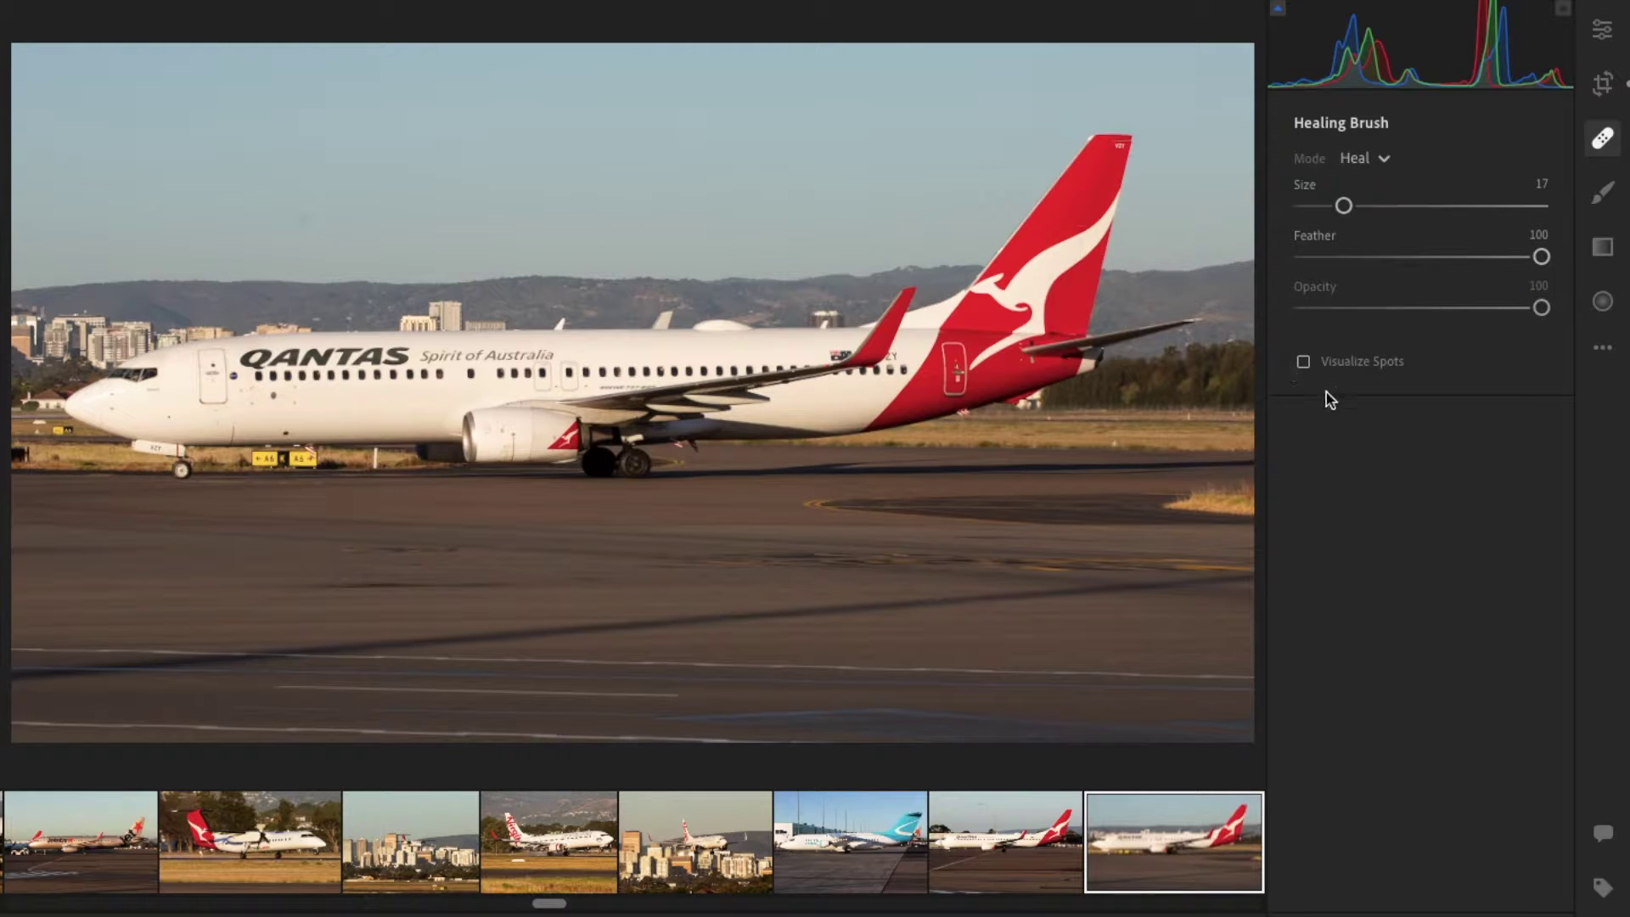
left_click(1330, 363)
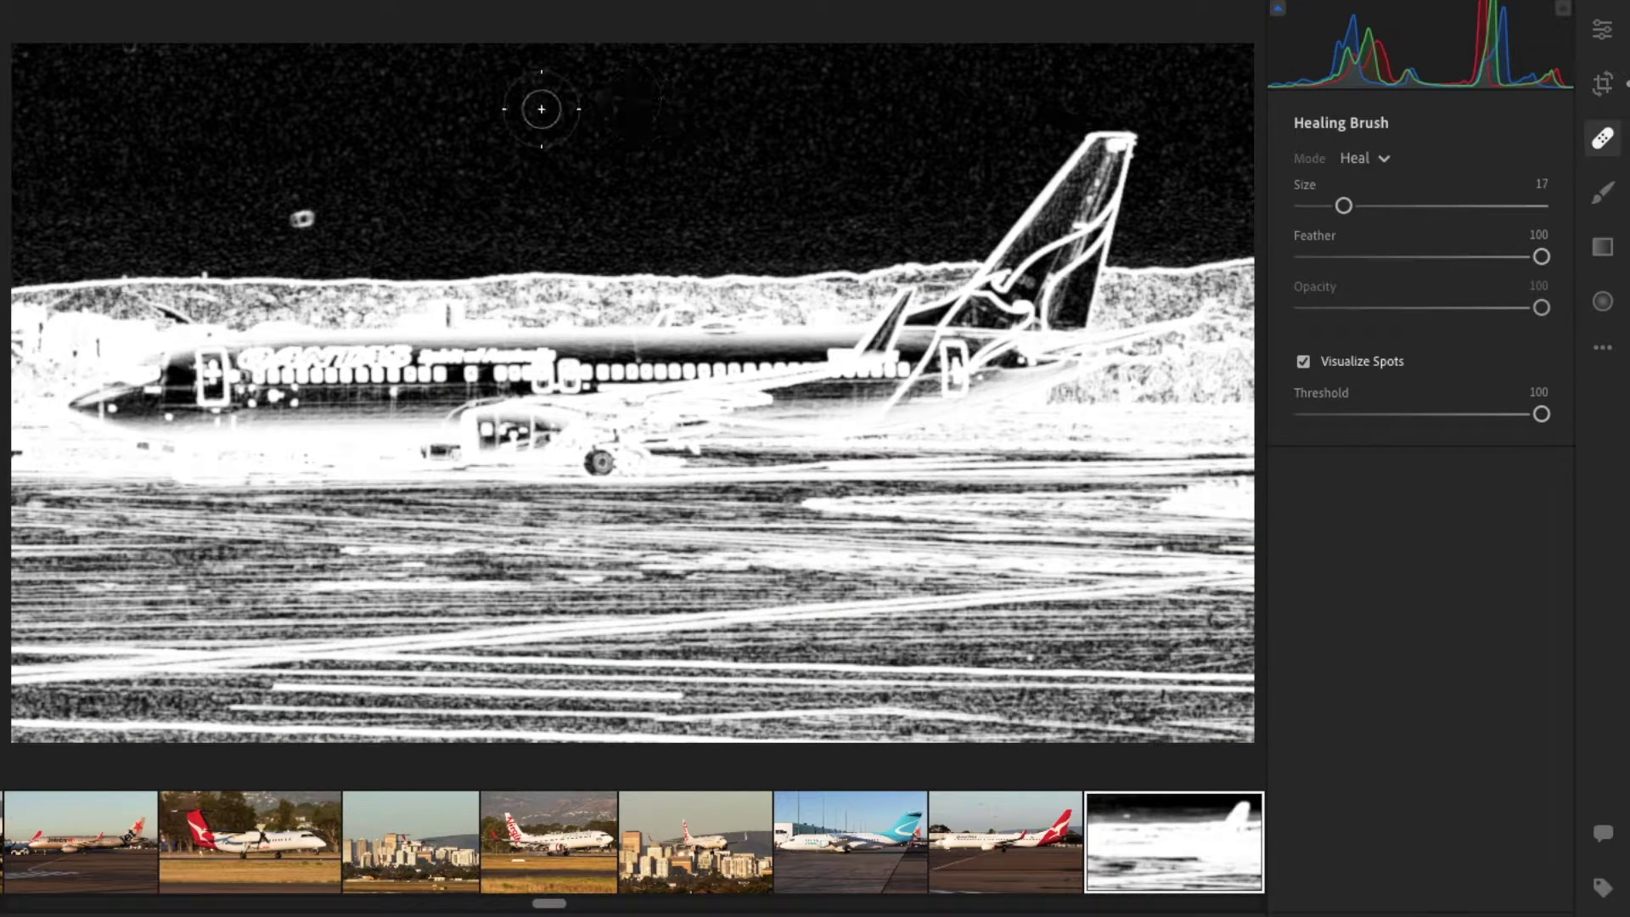
Step: Reduce the healing brush to size 13, heal the two dust spots in the sky, and return to the Edit adjustments
scroll(299, 218, "down", 4)
left_click(302, 218)
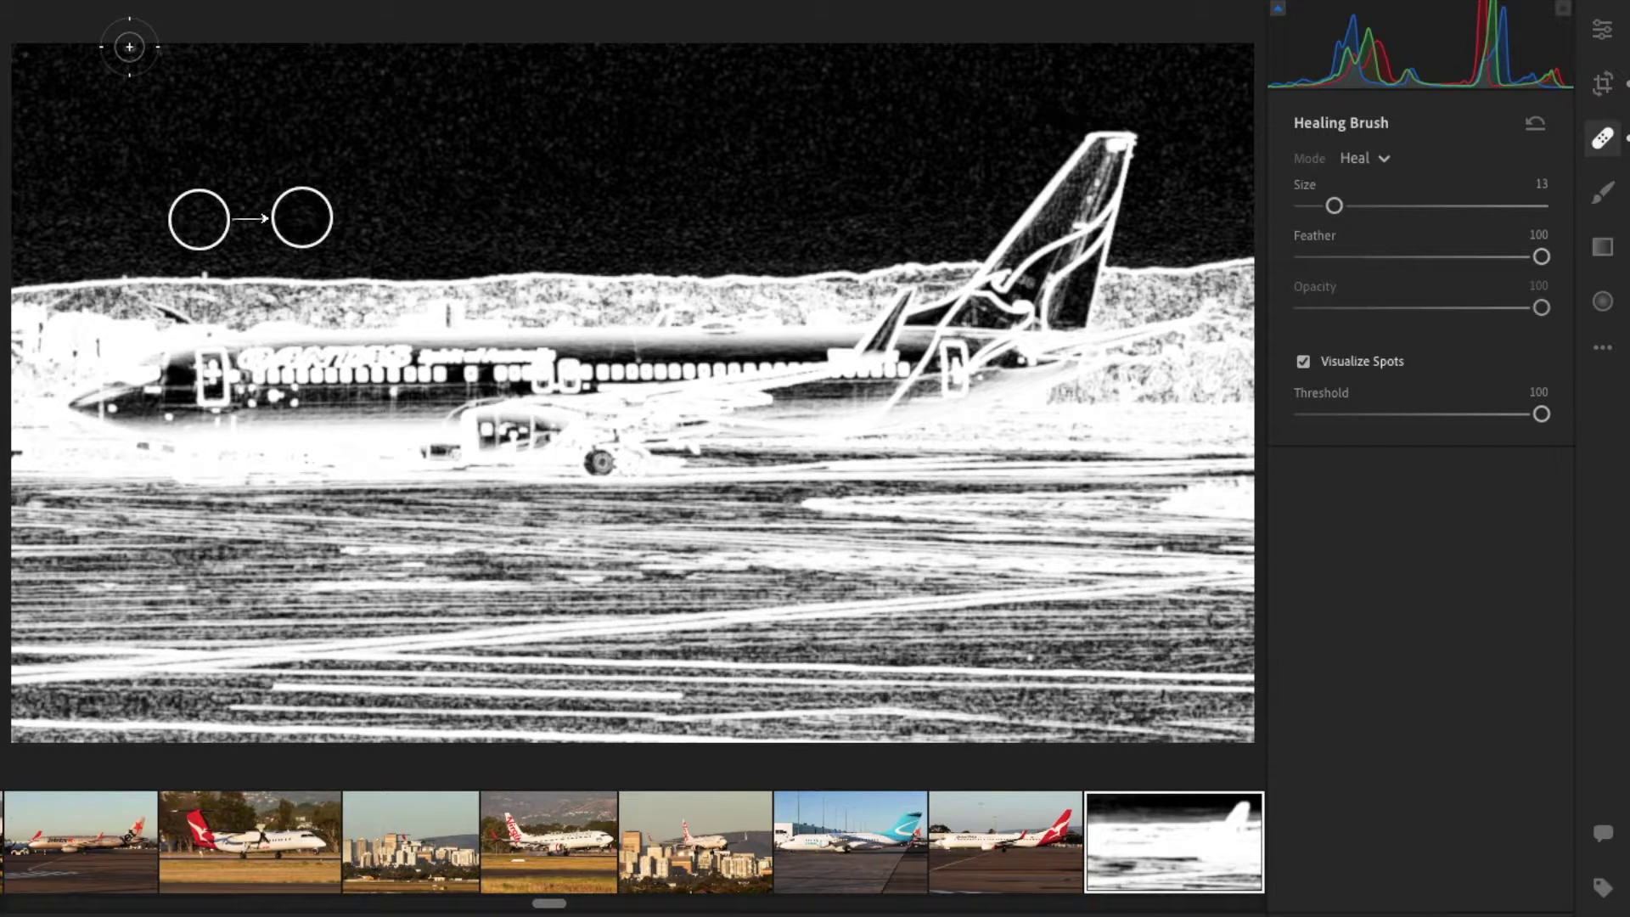
left_click(129, 46)
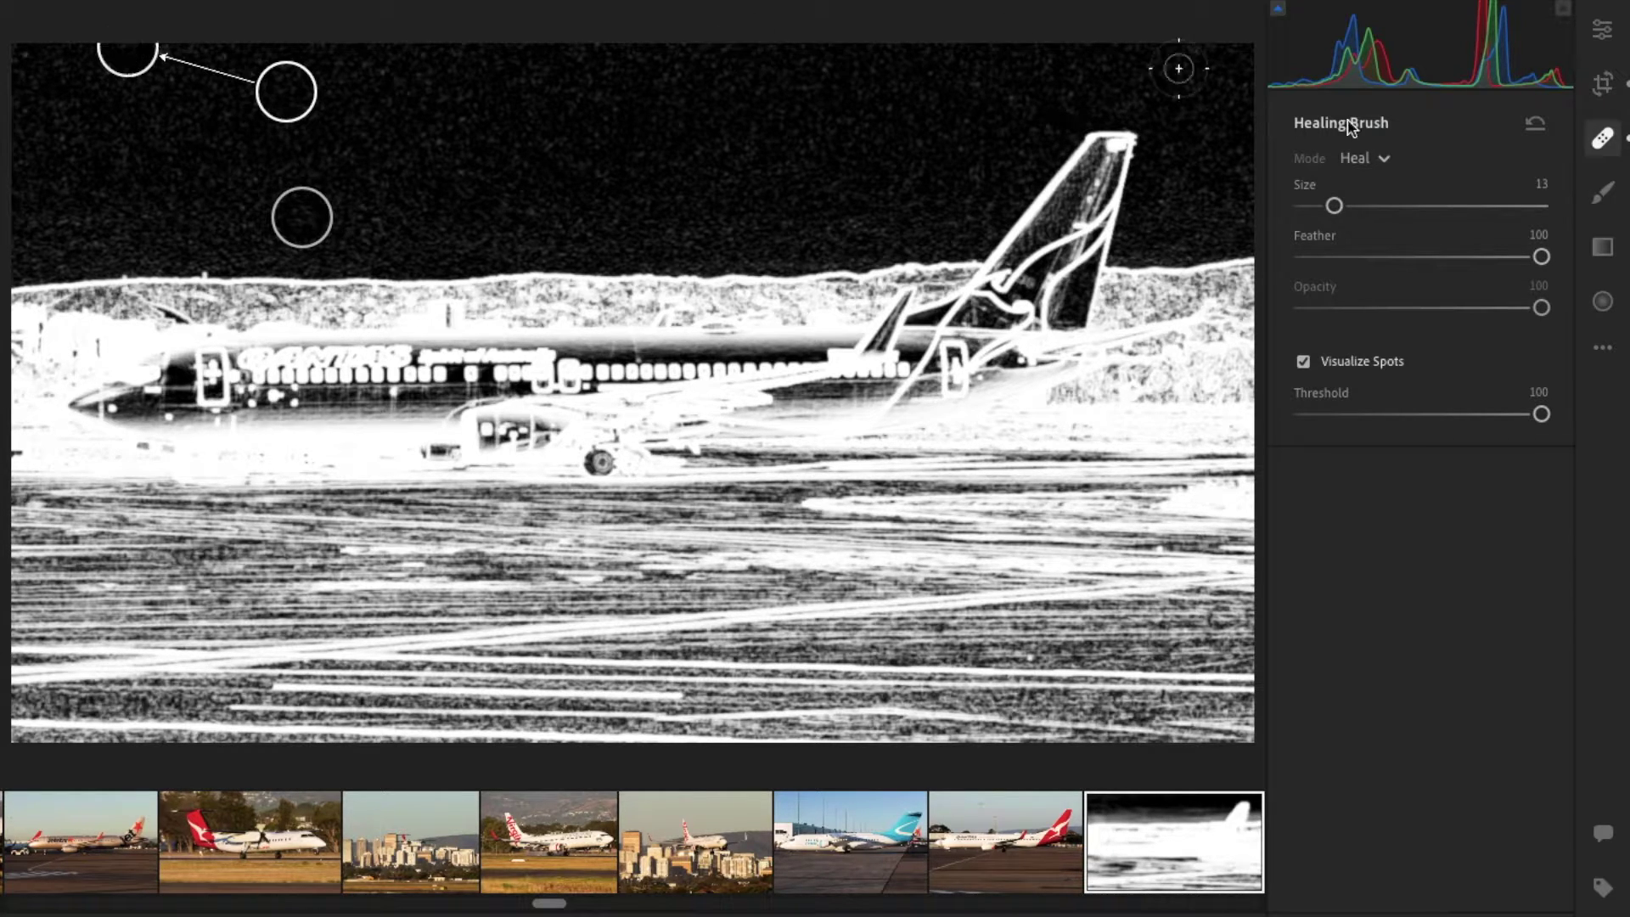
left_click(1601, 33)
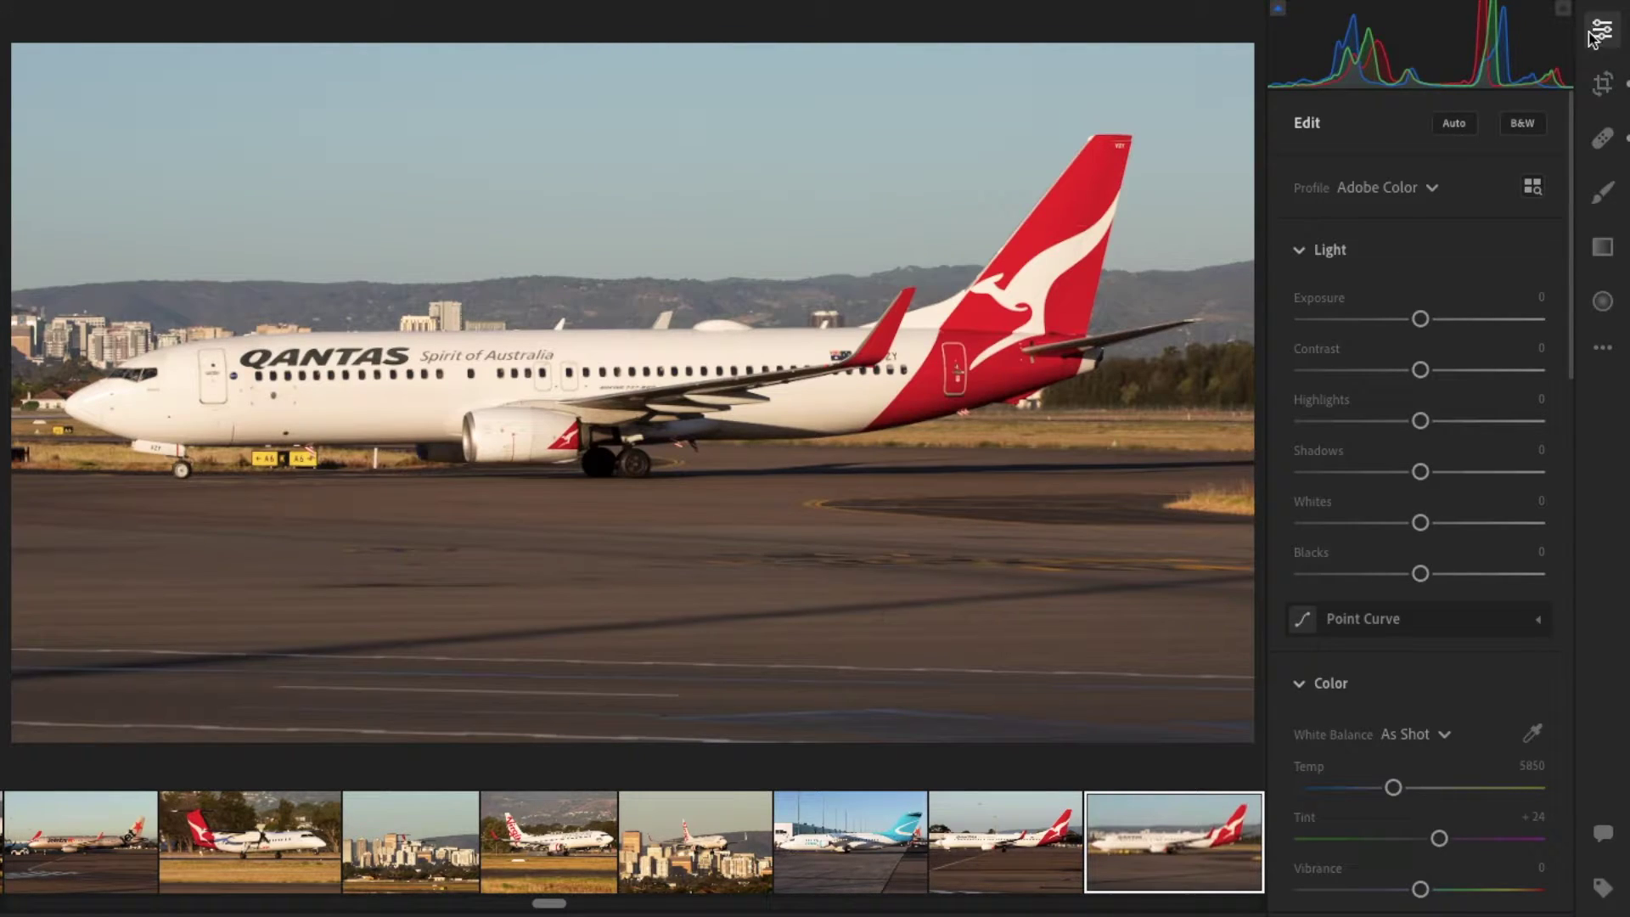
Step: Enable Remove Chromatic Aberration and Lens Corrections for the photo
scroll(1383, 726, "down", 10)
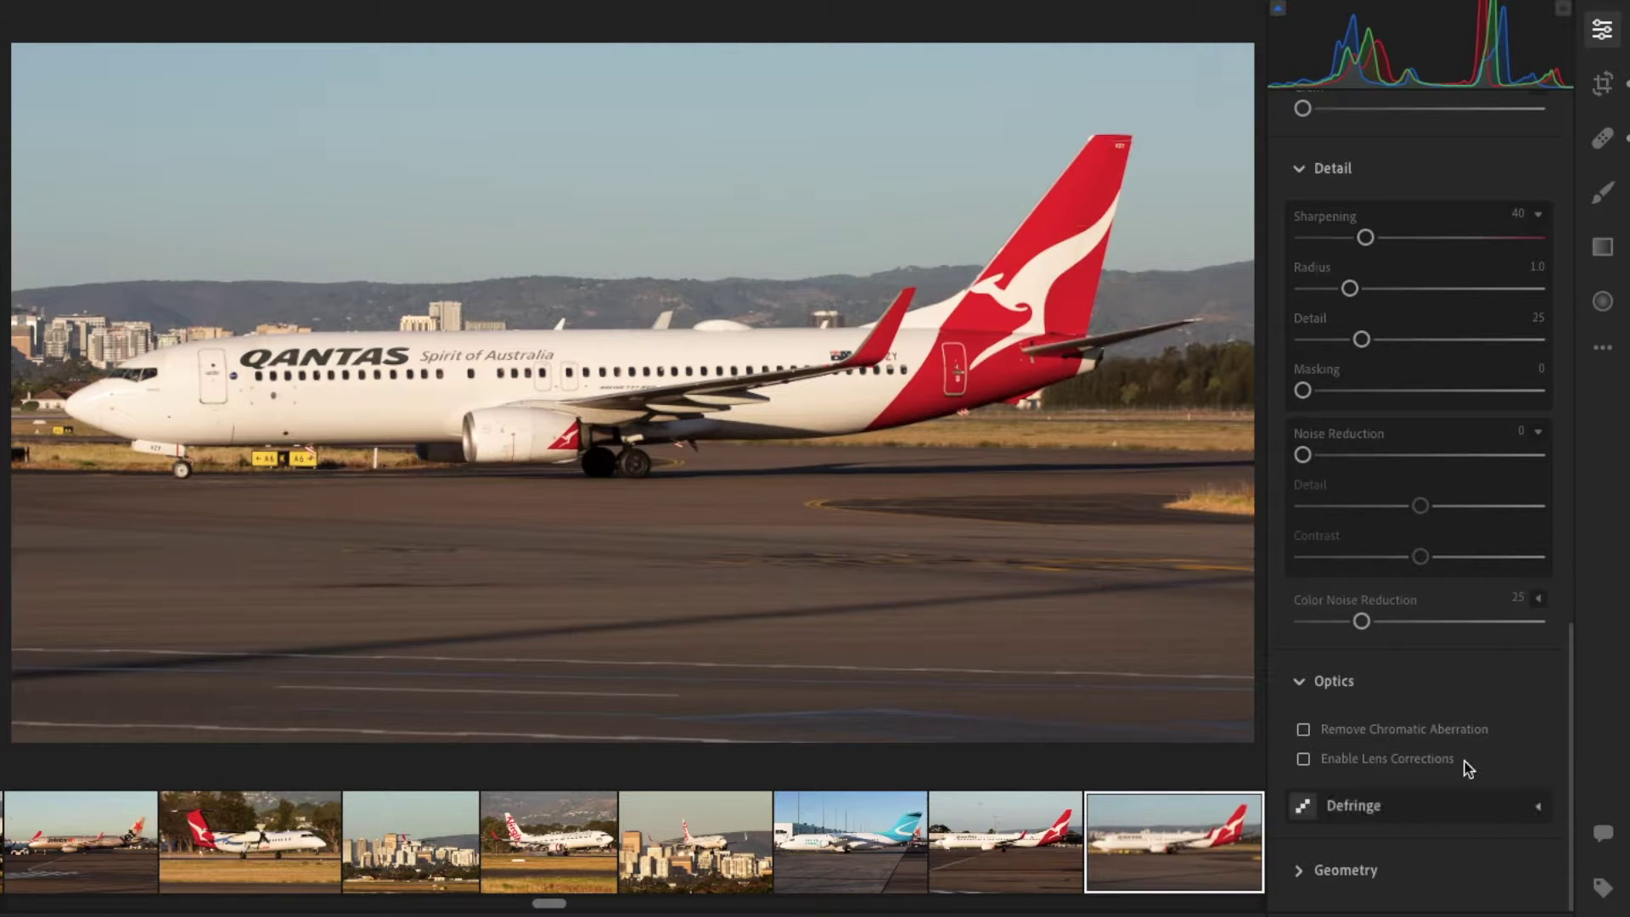
left_click(1369, 732)
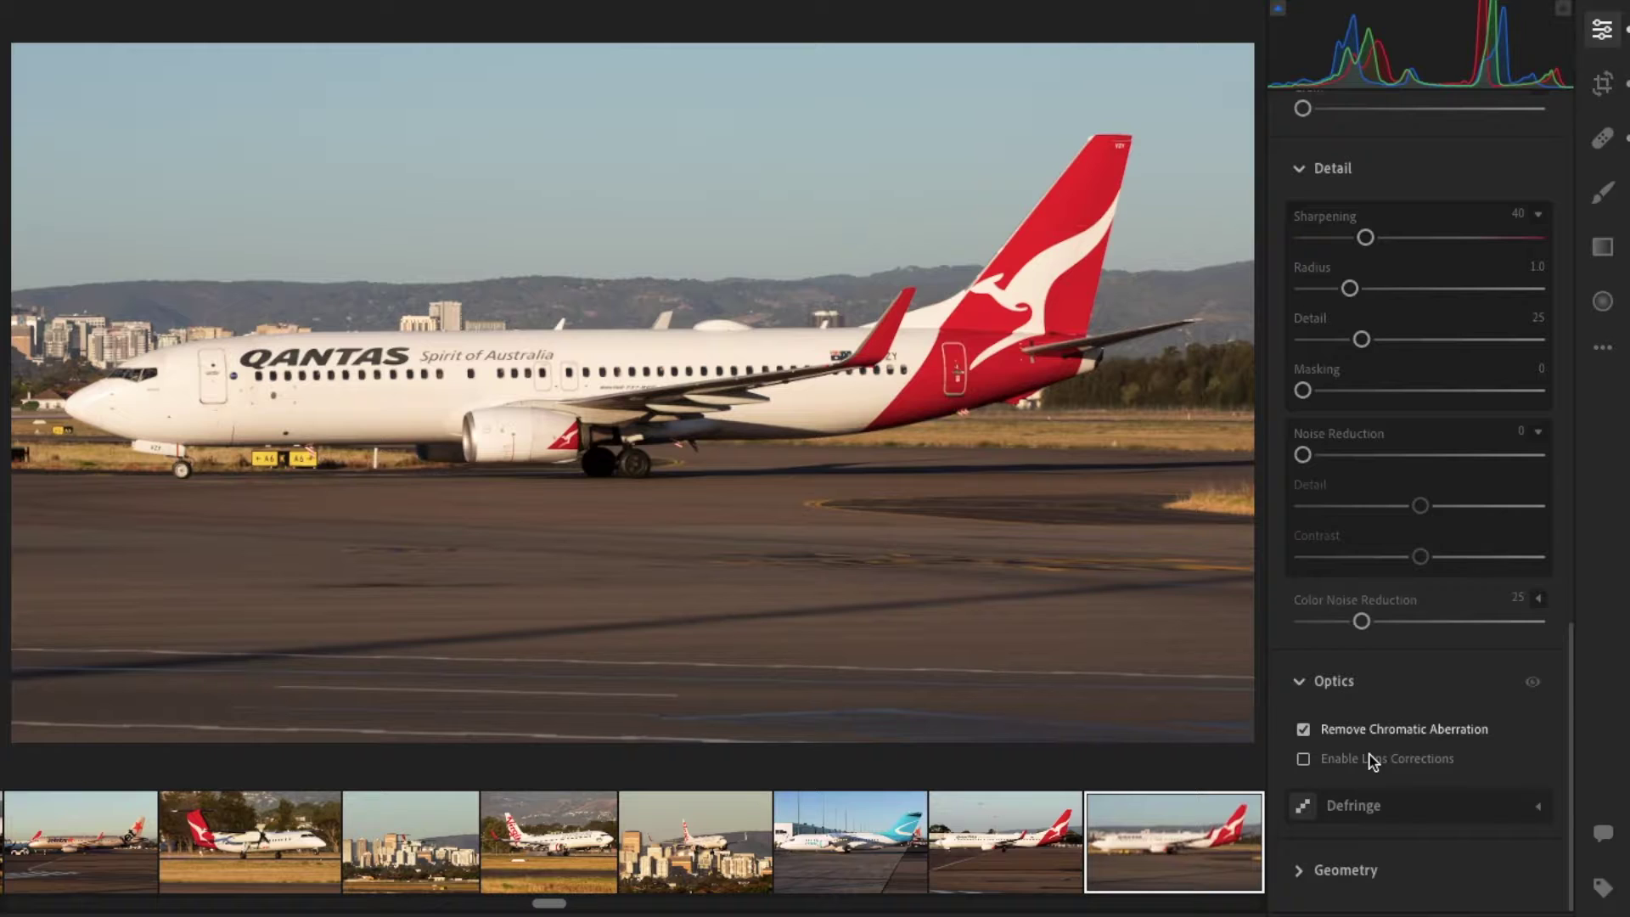
left_click(1372, 760)
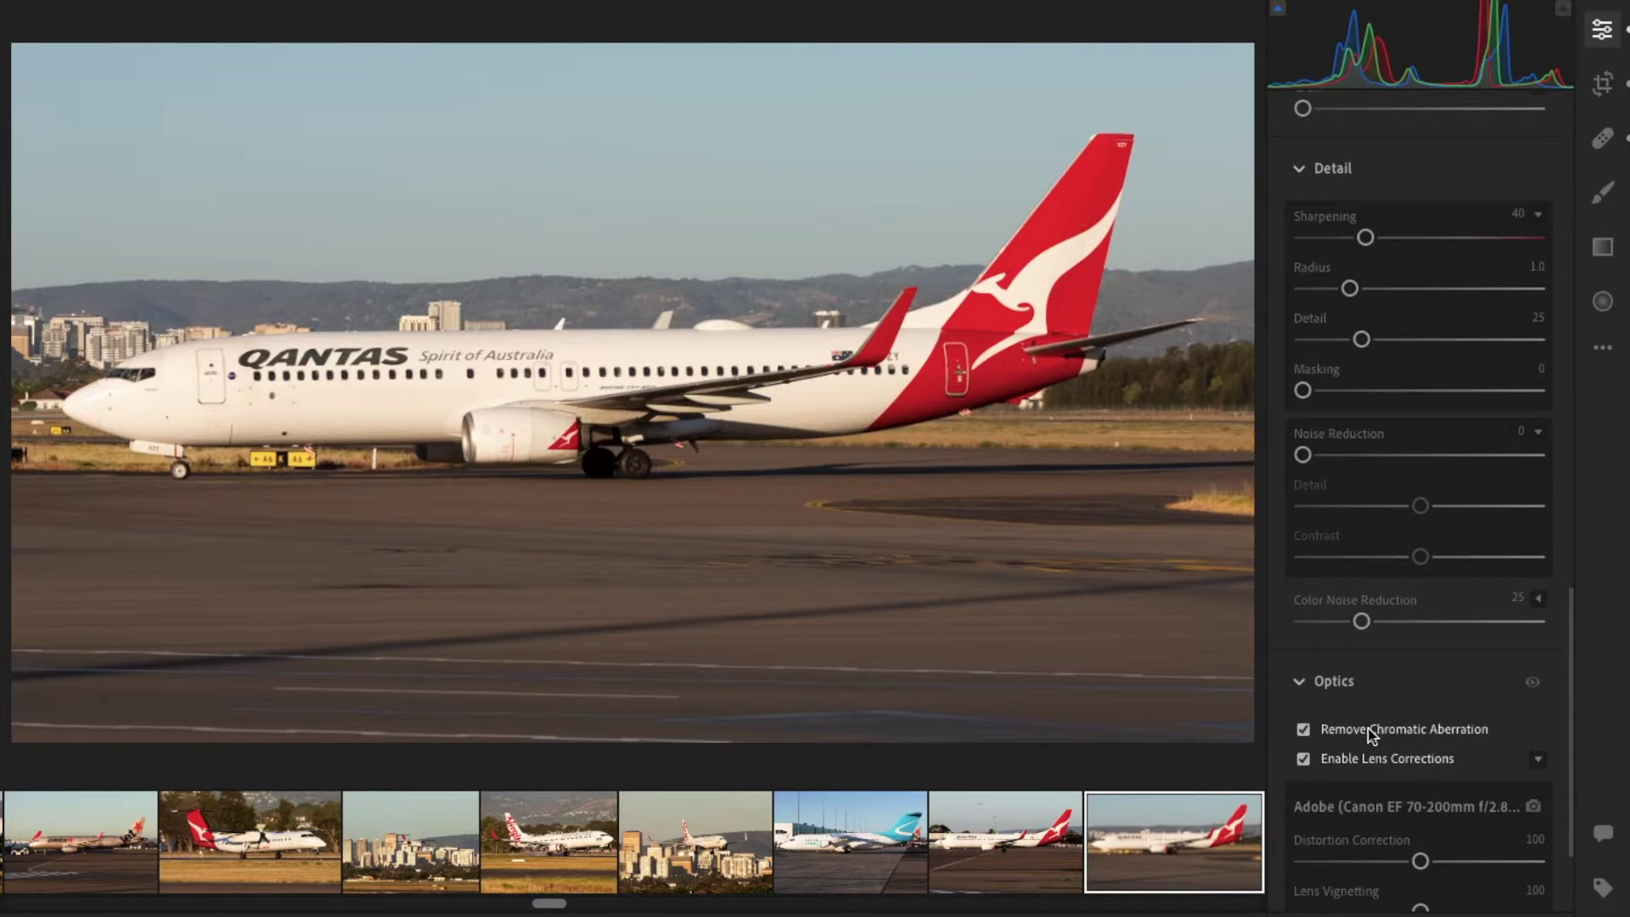
scroll(1432, 696, "down", 1)
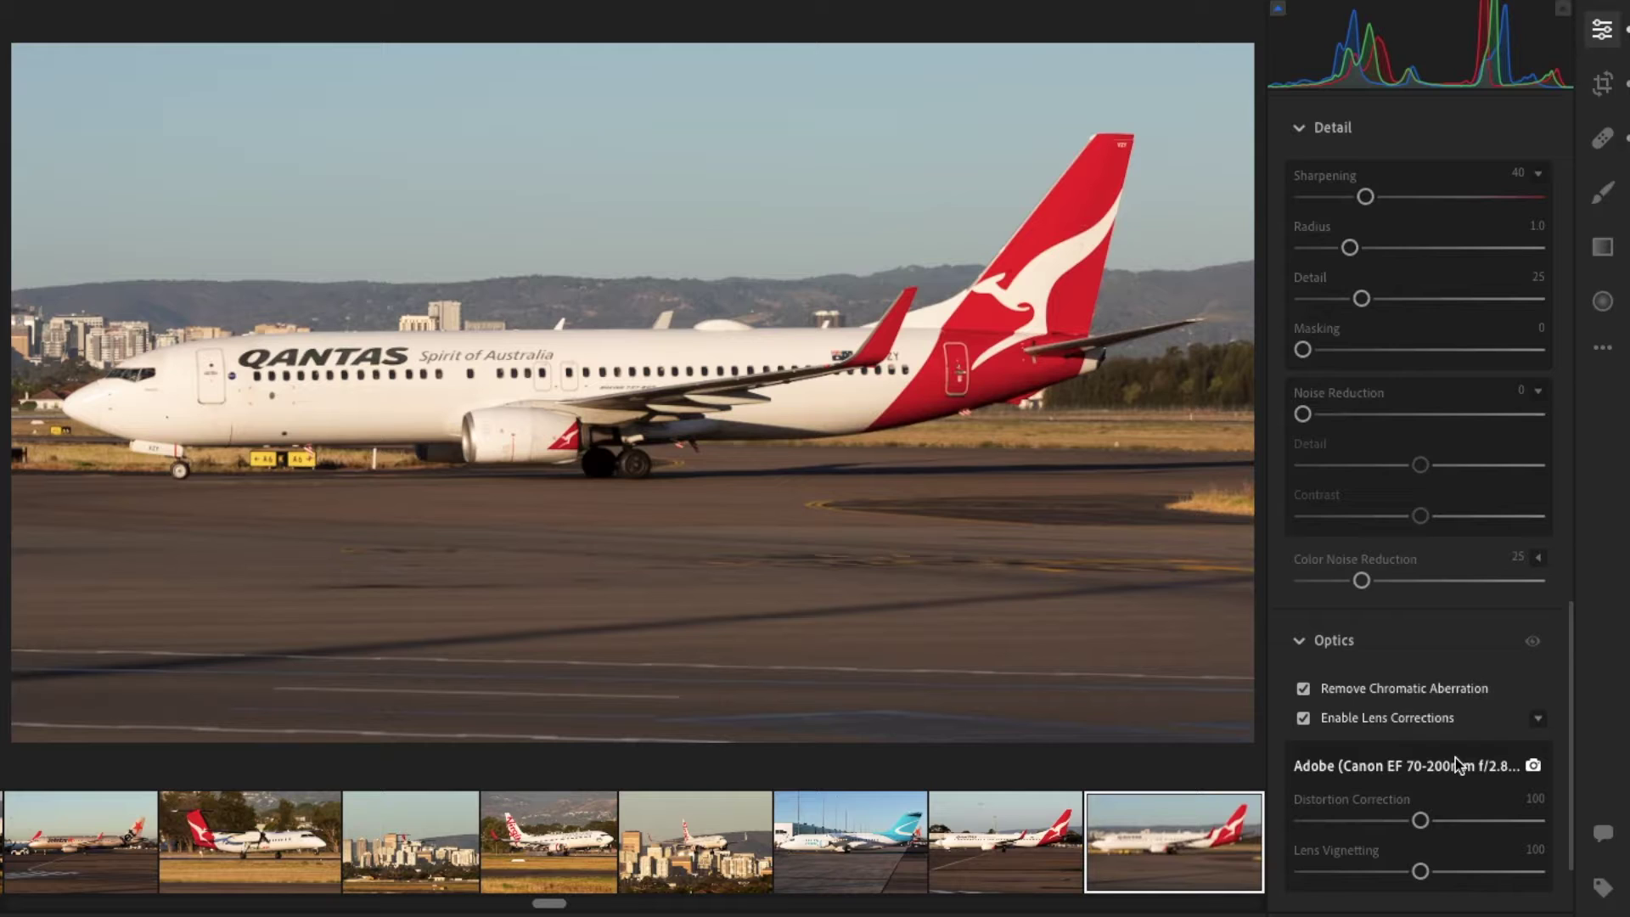
Step: Lower the Blacks of the photo to -34
scroll(1457, 764, "up", 10)
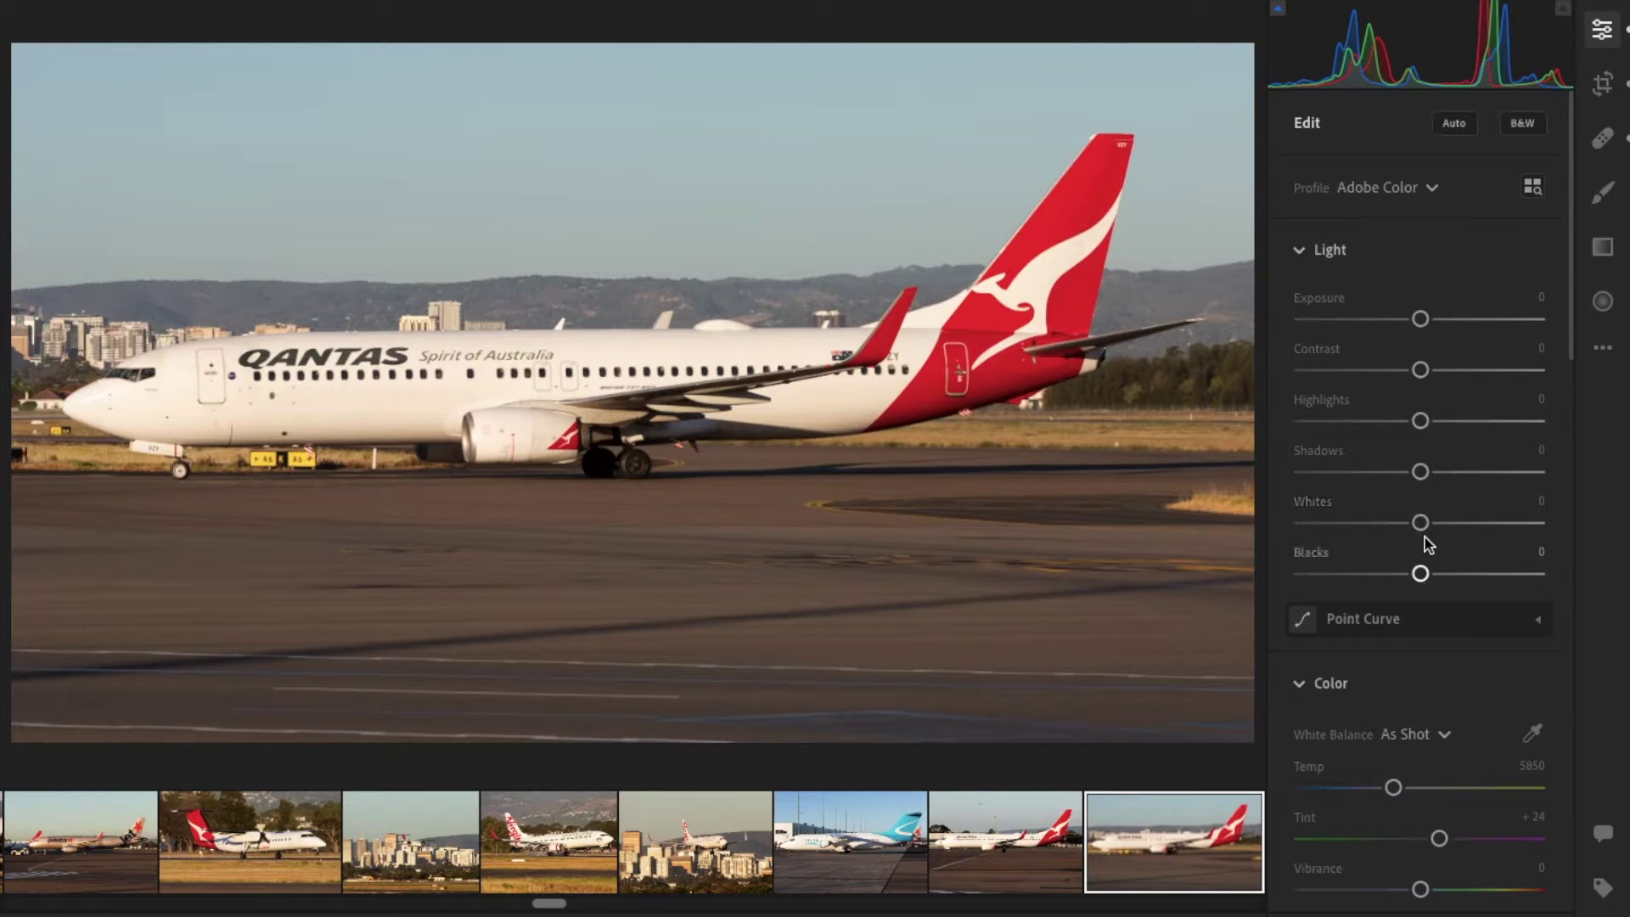
left_click_drag(1422, 575, 1381, 575)
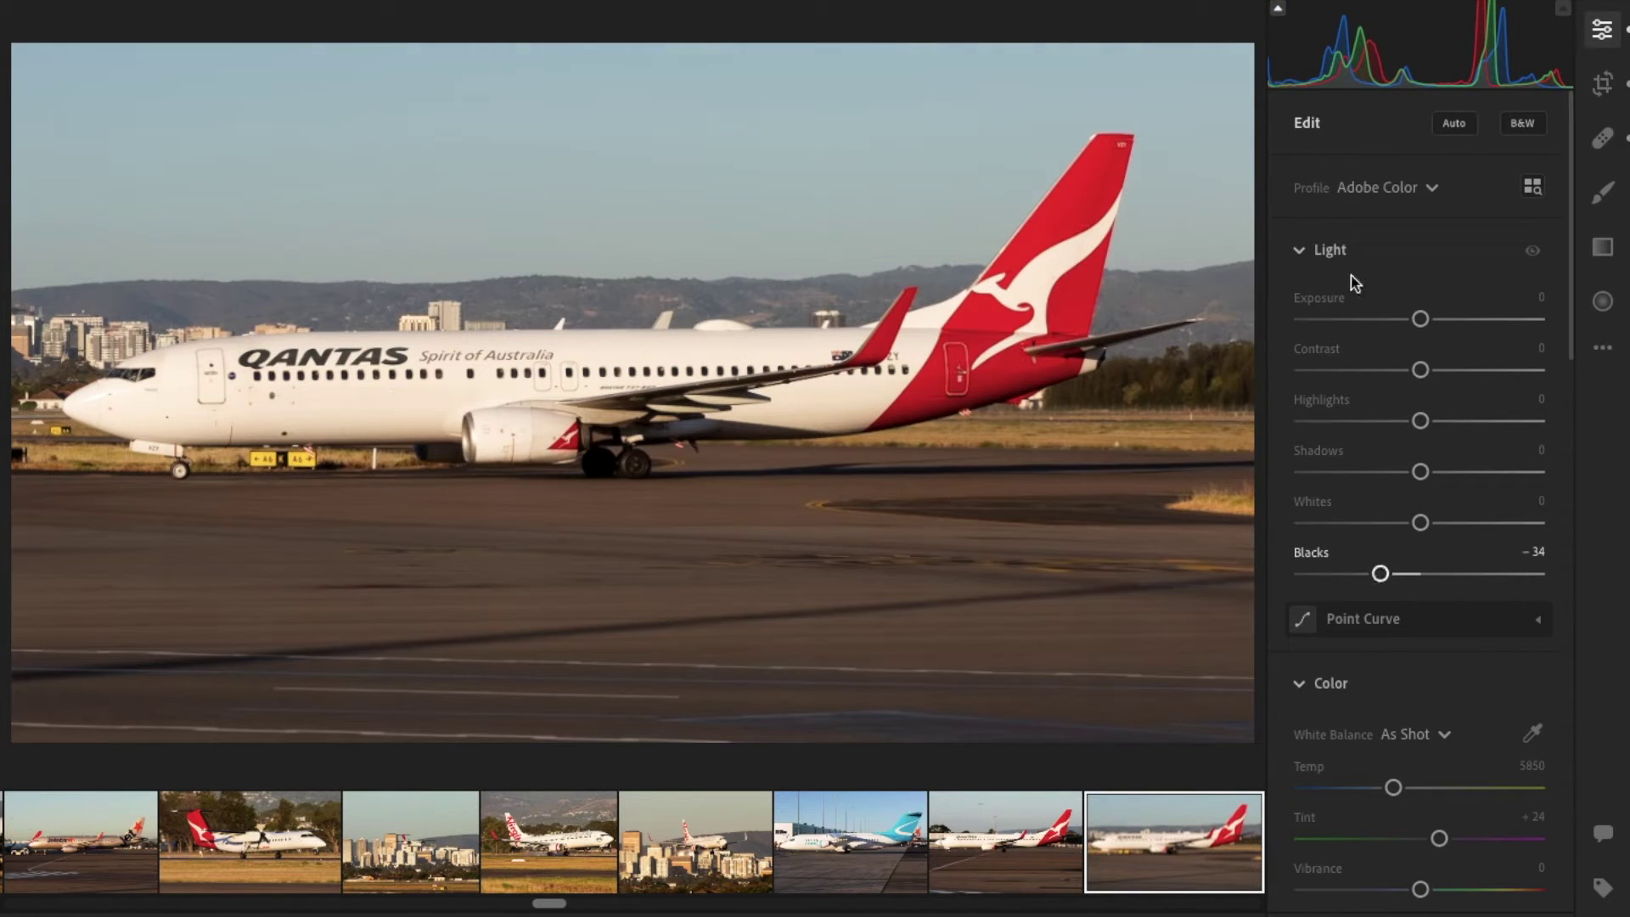
Step: Reset Blacks, and try Whites at +32 and Contrast at -69, resetting each of them
double_click(1313, 554)
left_click_drag(1420, 522, 1458, 522)
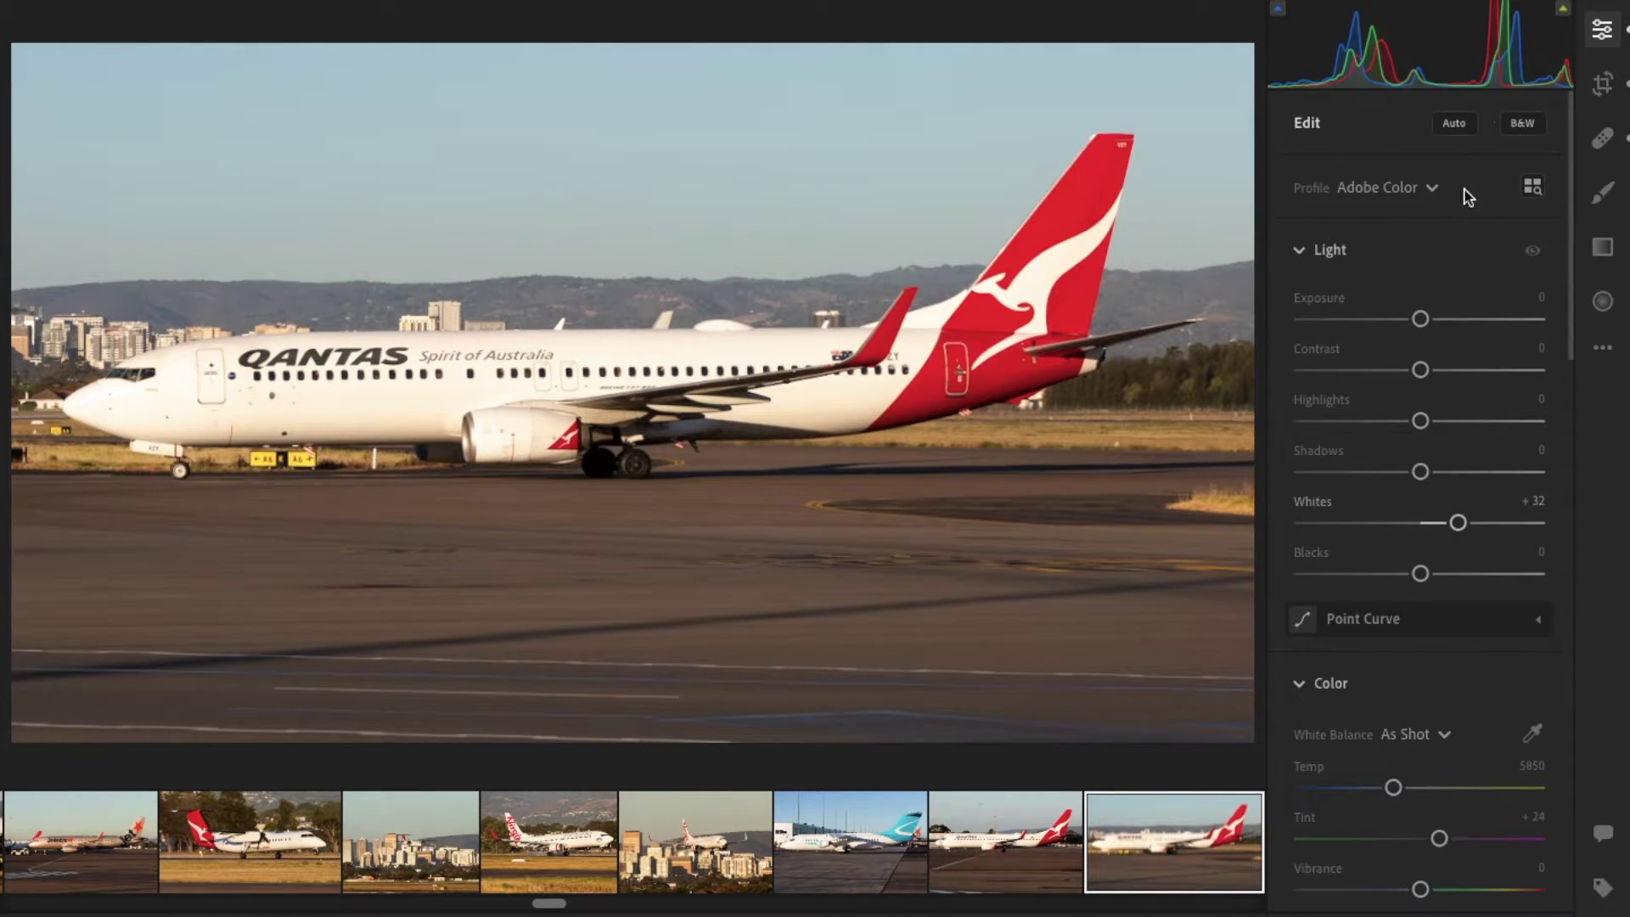
double_click(1312, 506)
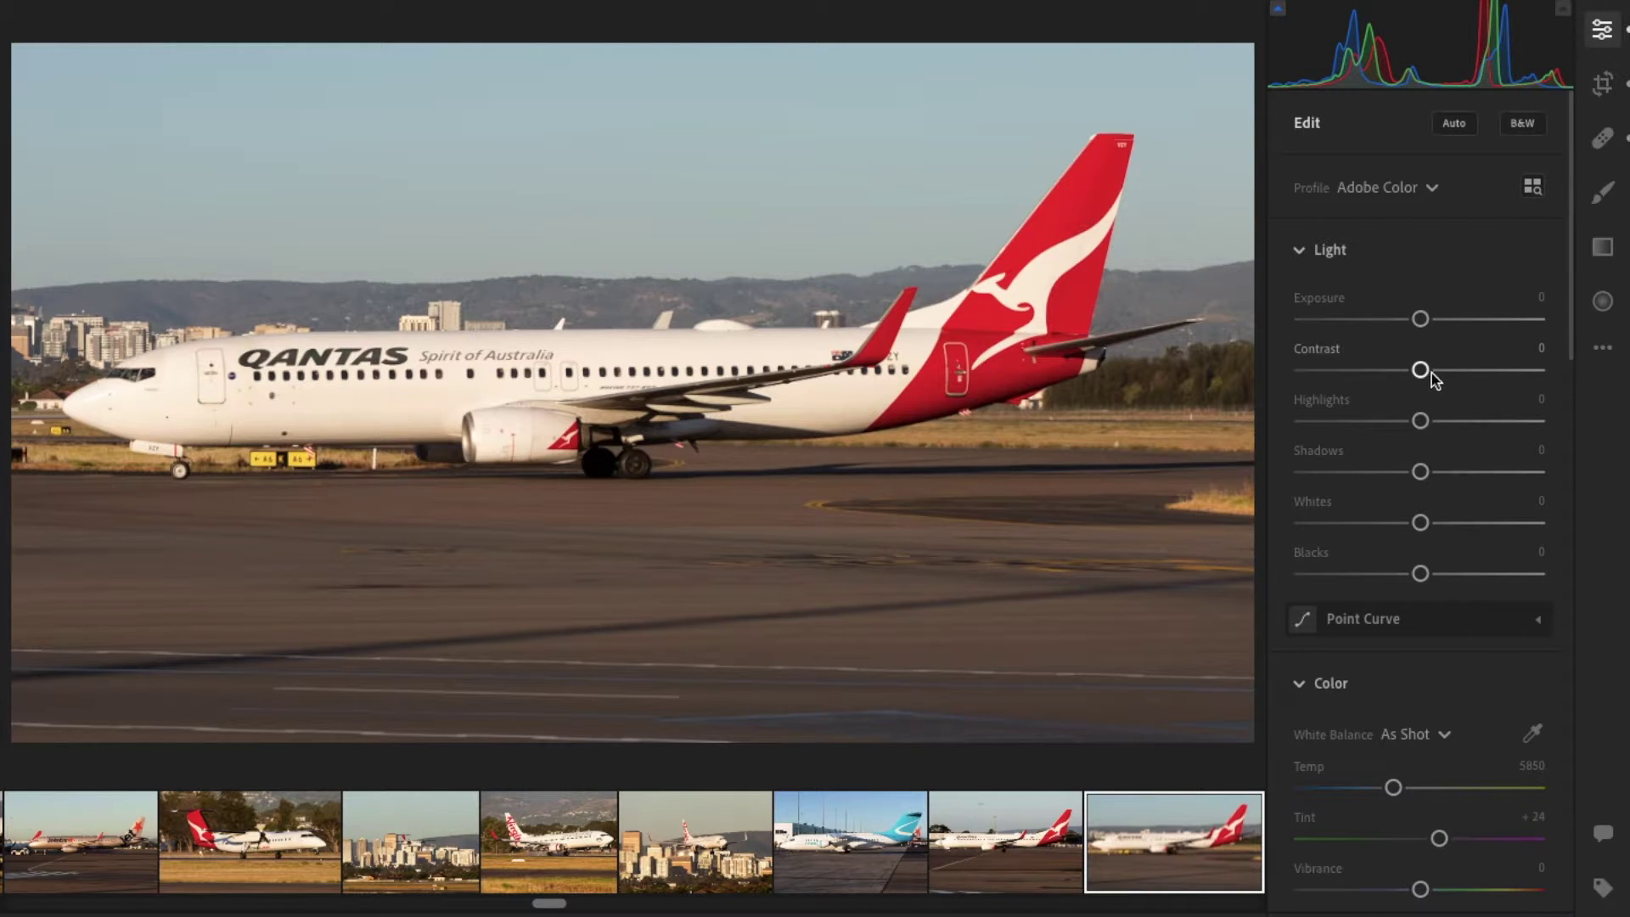
left_click_drag(1420, 371, 1339, 371)
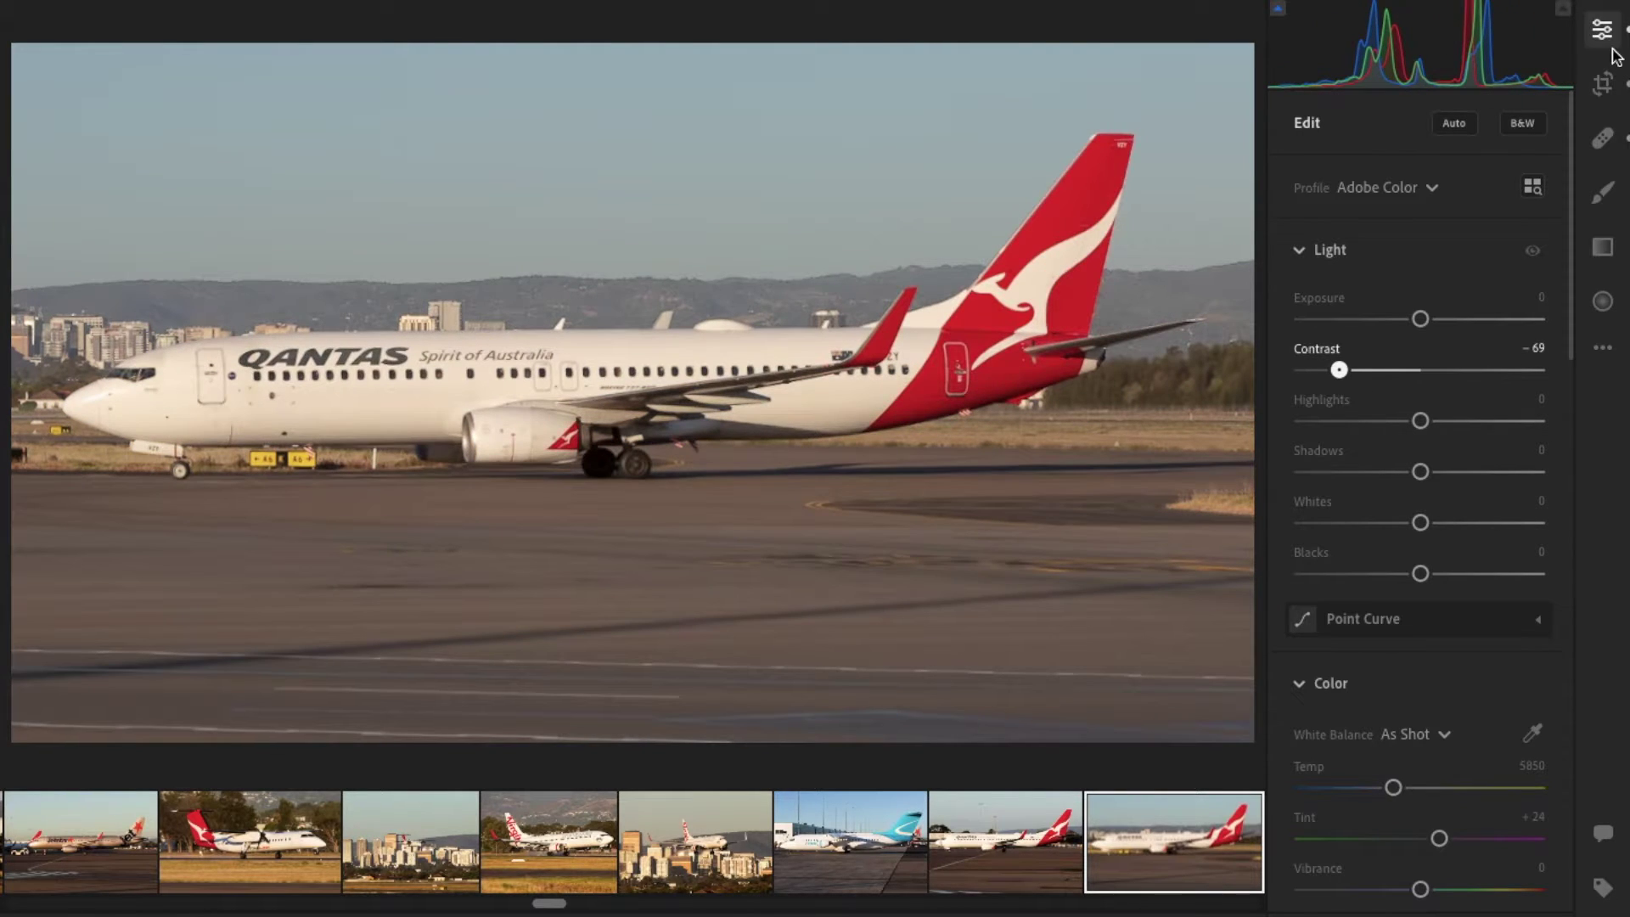
double_click(1317, 350)
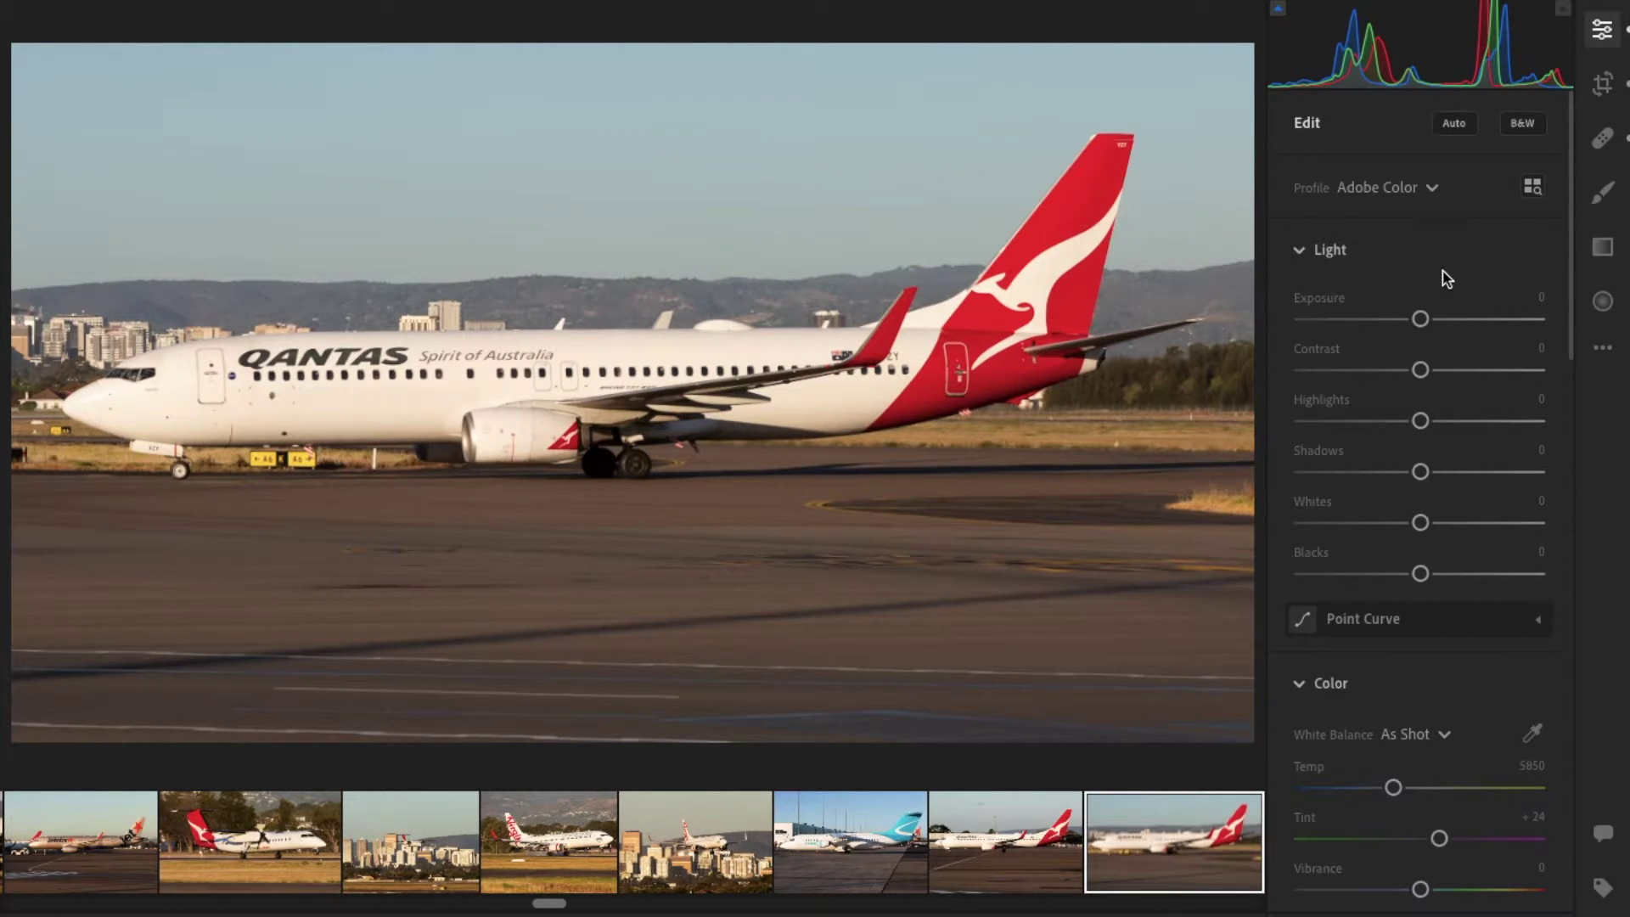
Step: Try Exposure at +0.96, -0.62 and +3.39, and return it to 0
left_click_drag(1420, 319, 1443, 321)
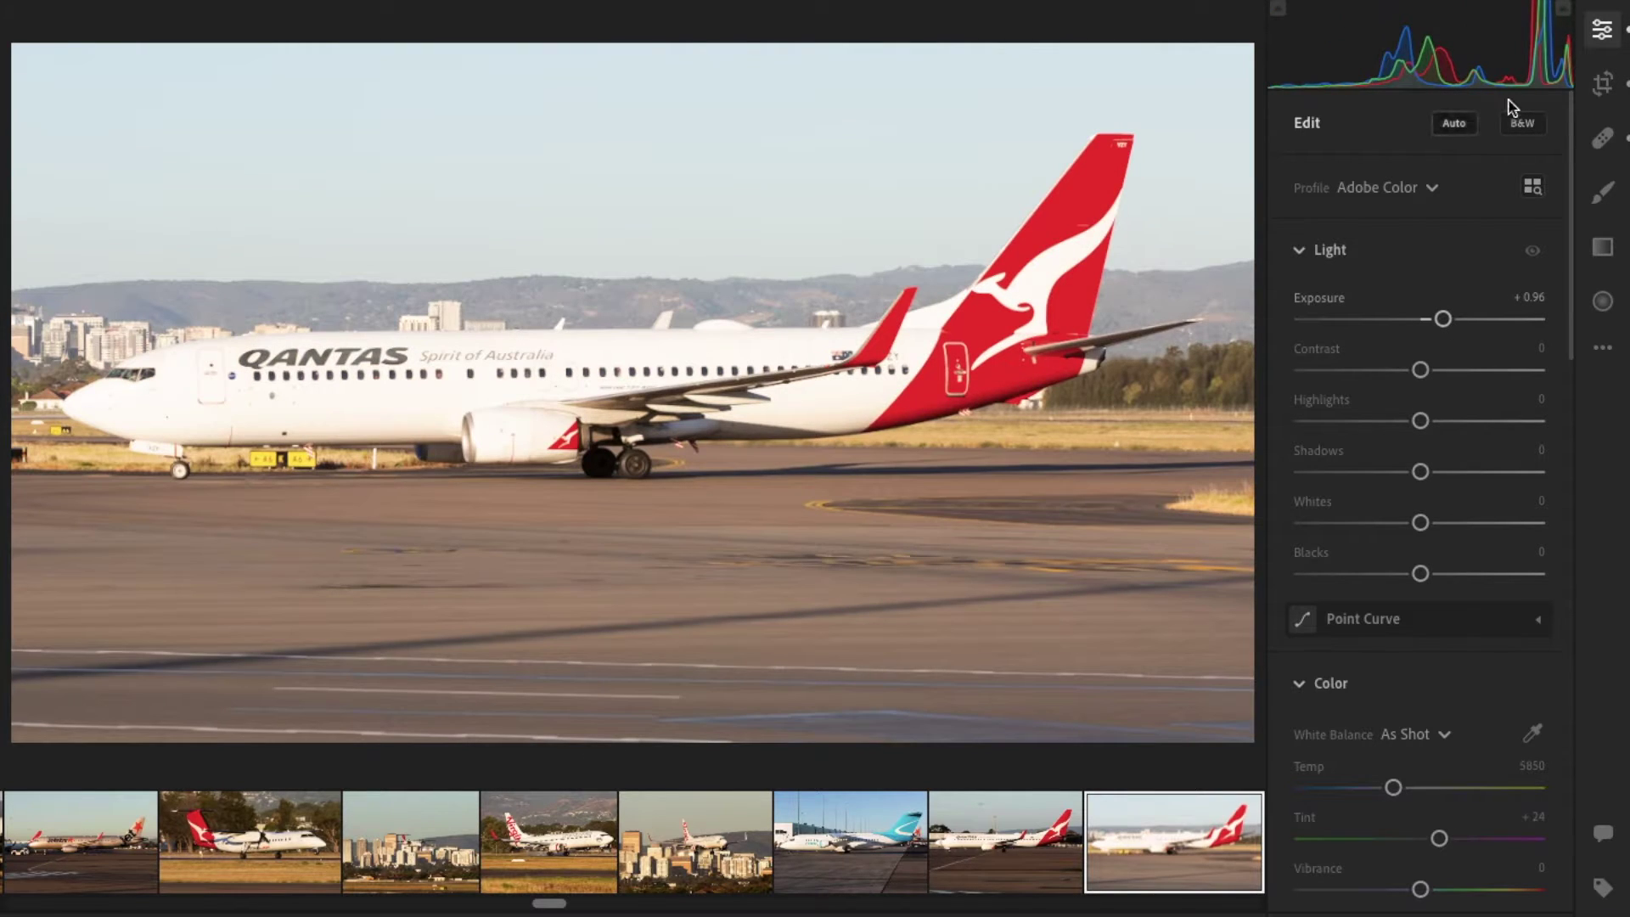
left_click_drag(1443, 321, 1408, 320)
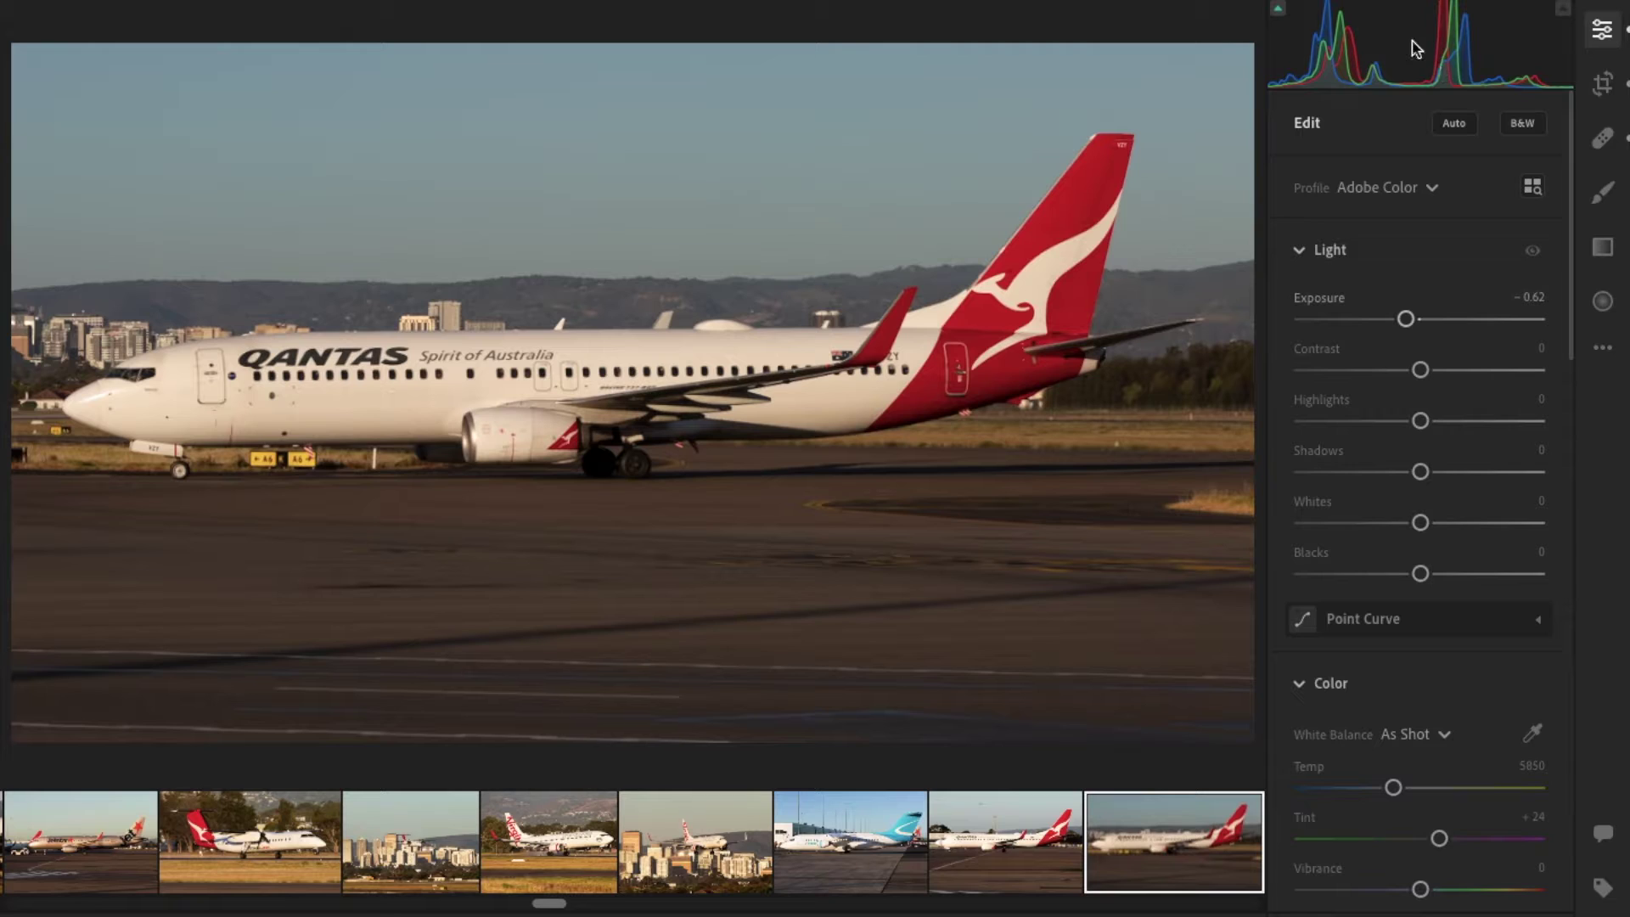
double_click(1316, 298)
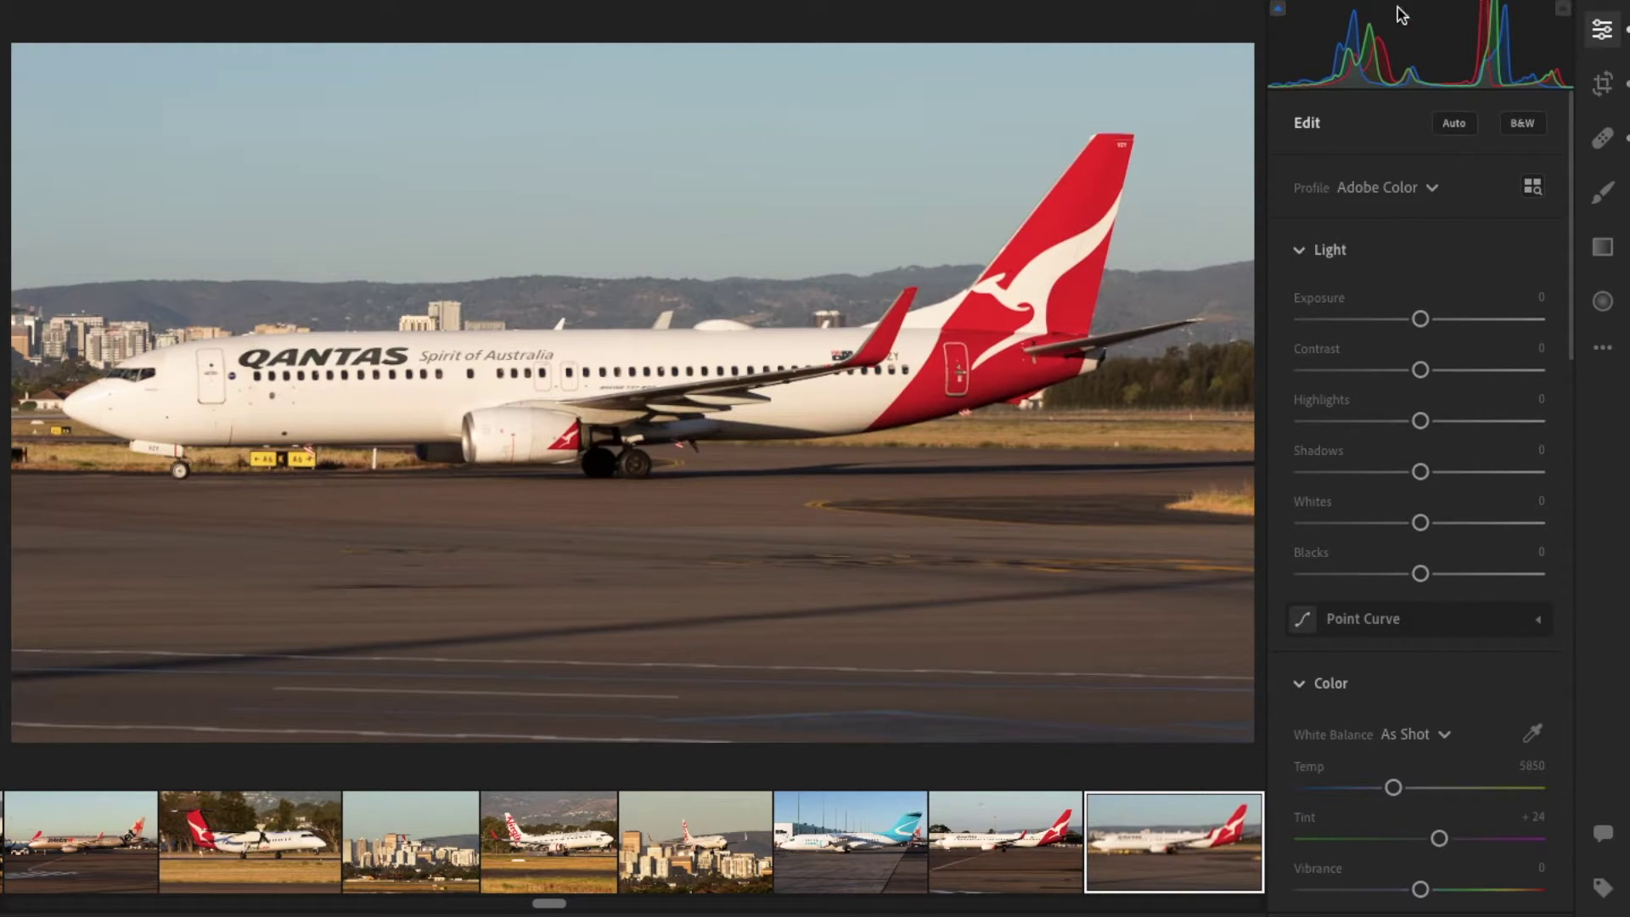
left_click(1443, 318)
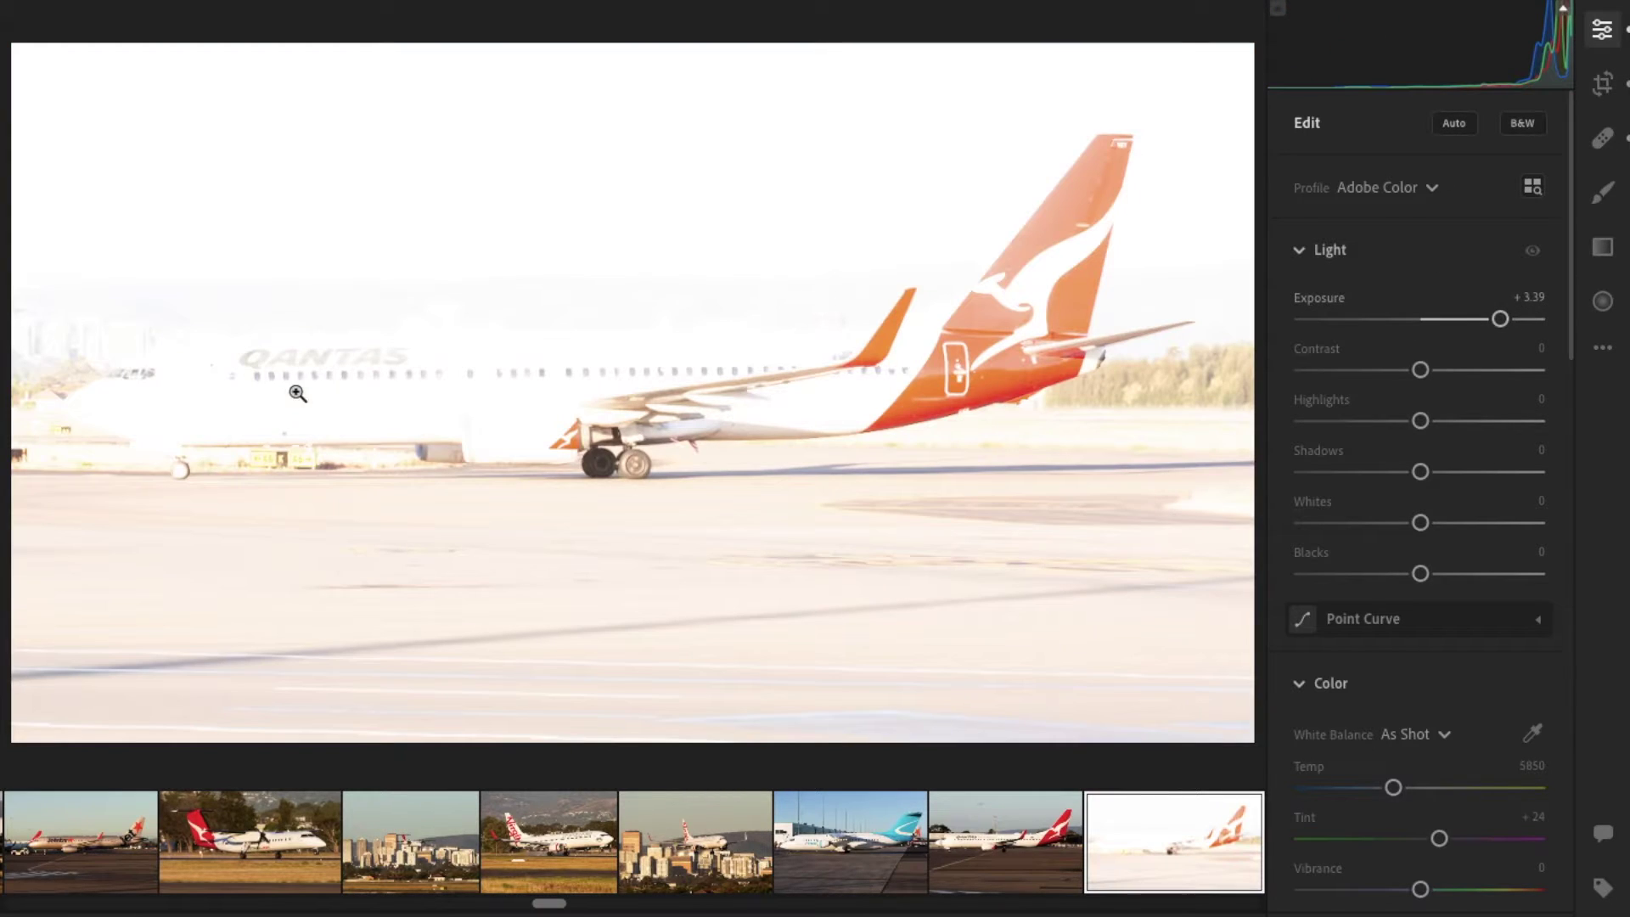
left_click_drag(1501, 319, 1421, 328)
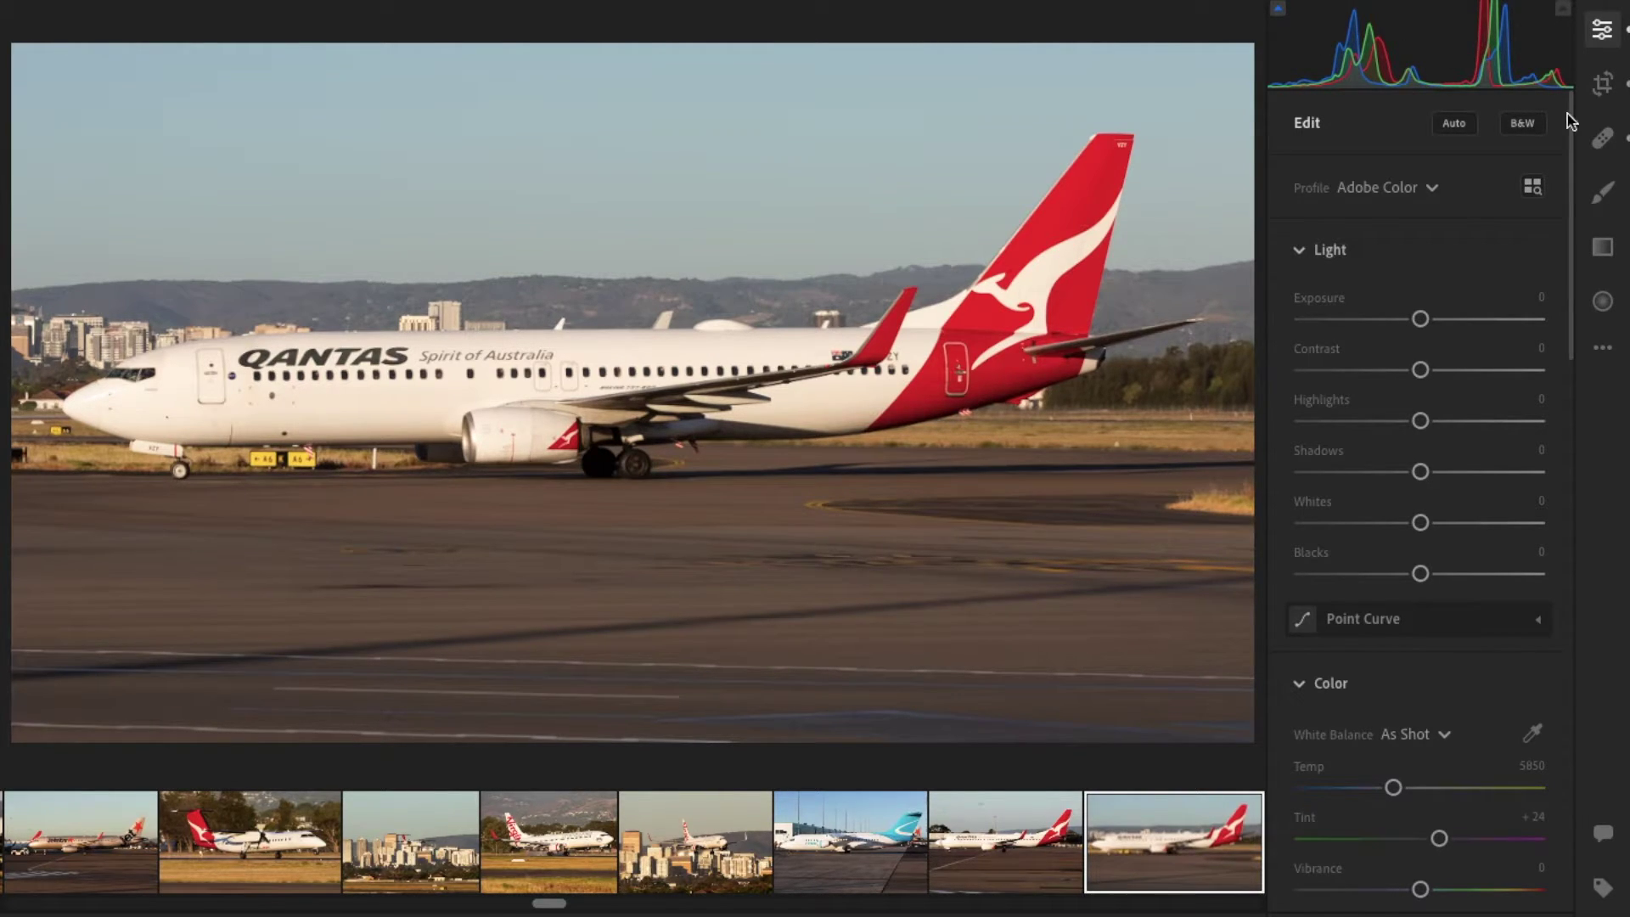
Step: Raise the photo's Exposure to +0.20 and its Contrast to +40
left_click_drag(1422, 322, 1430, 325)
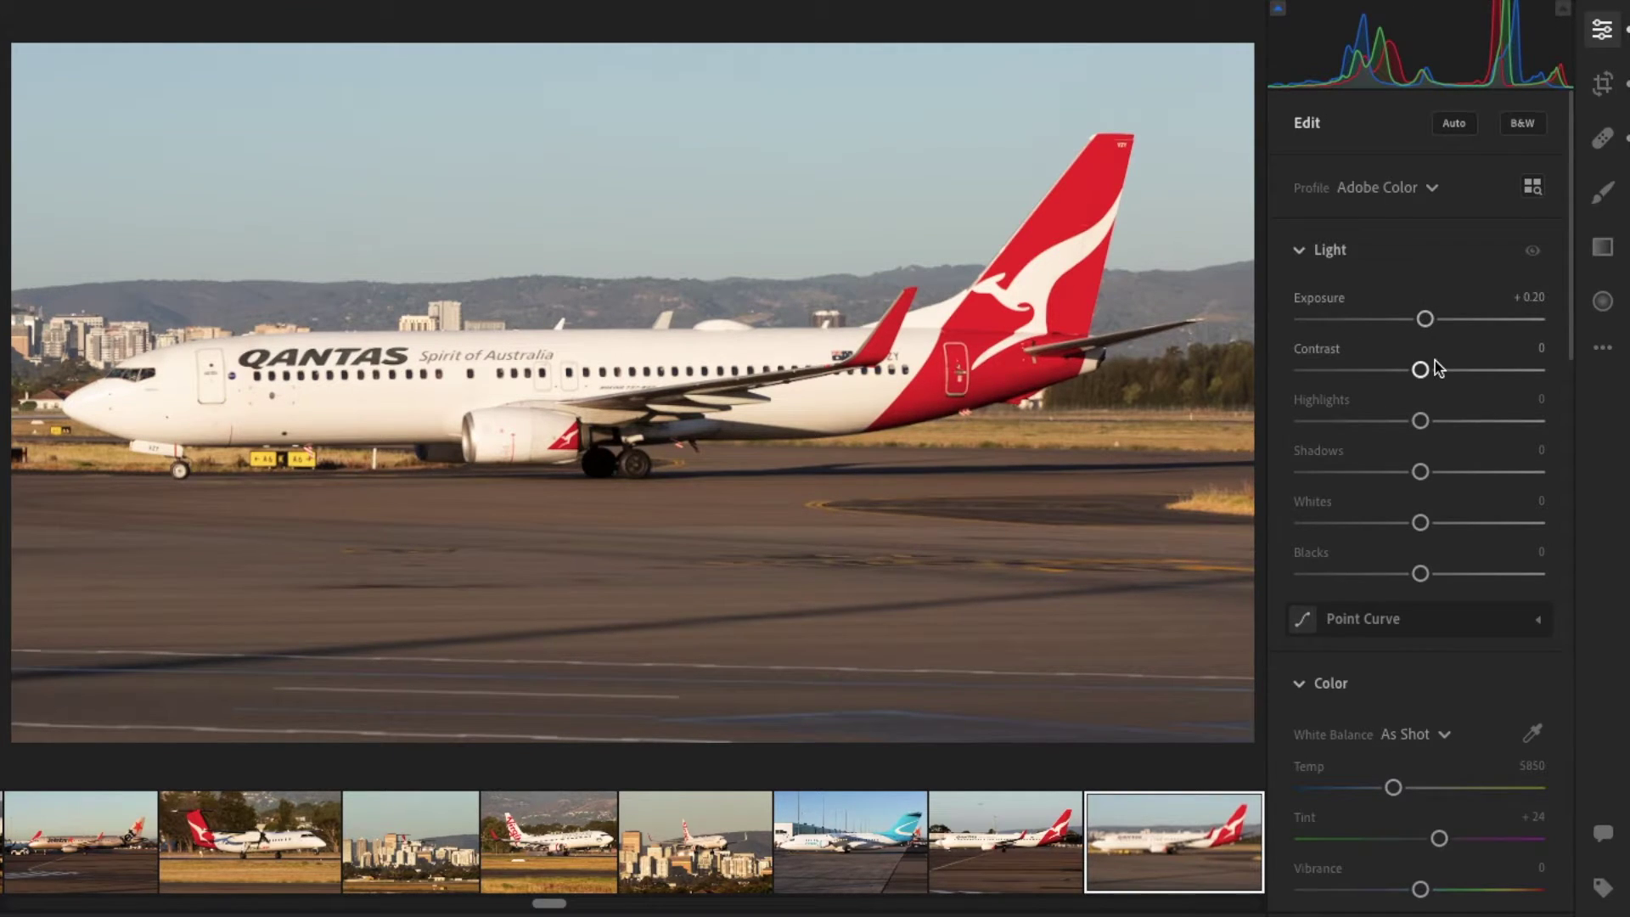
left_click(1479, 370)
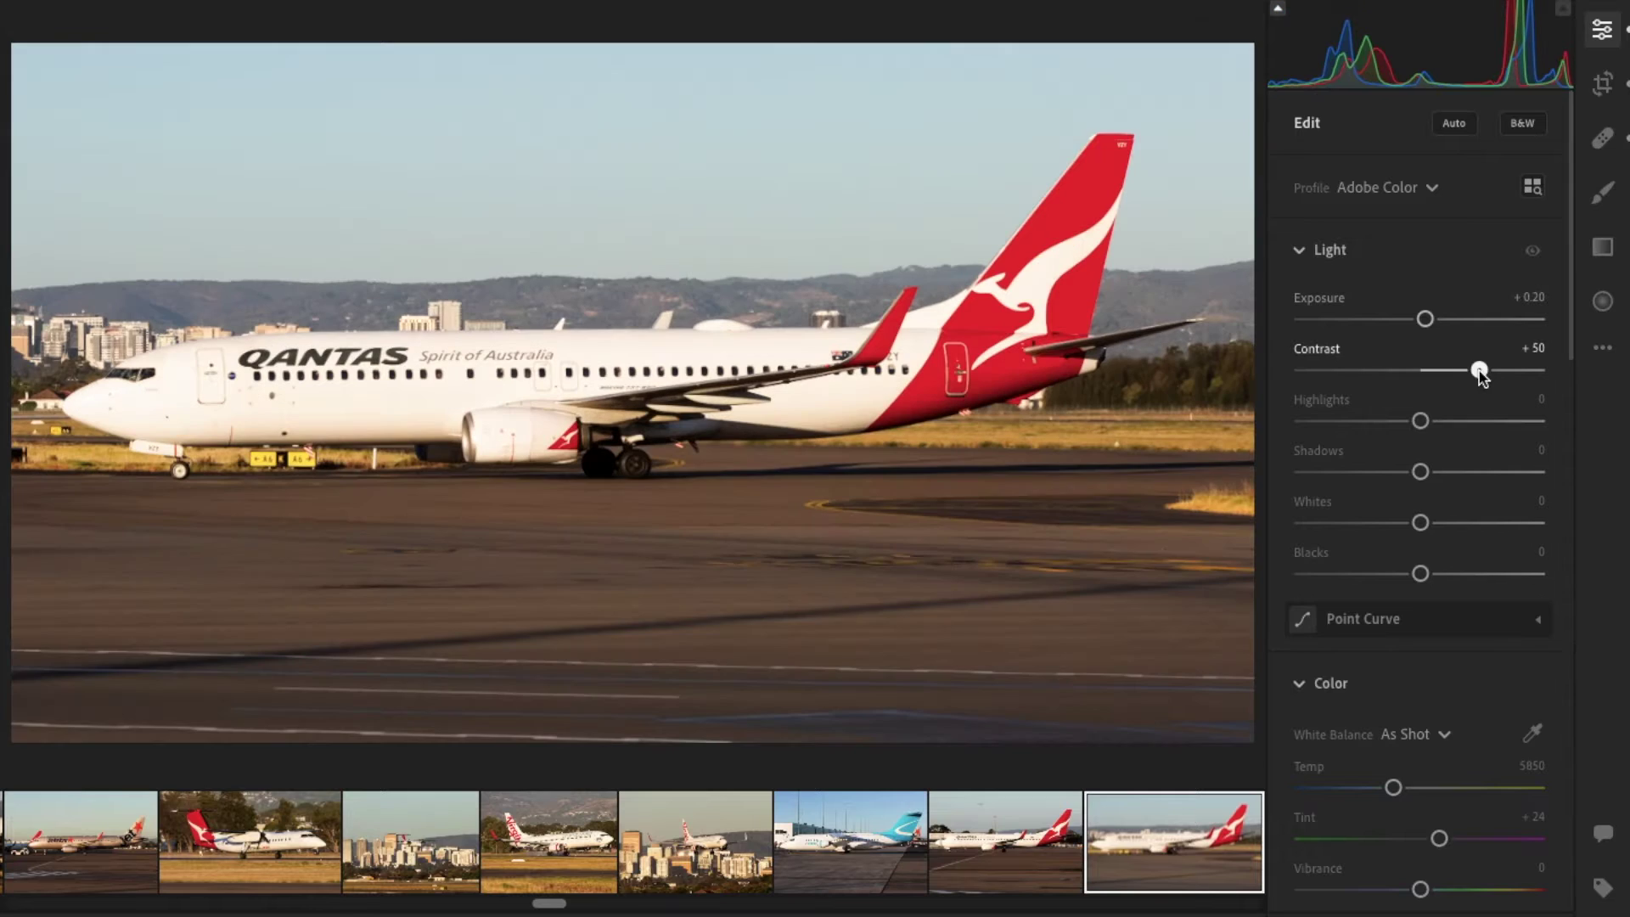
left_click_drag(1472, 374, 1468, 374)
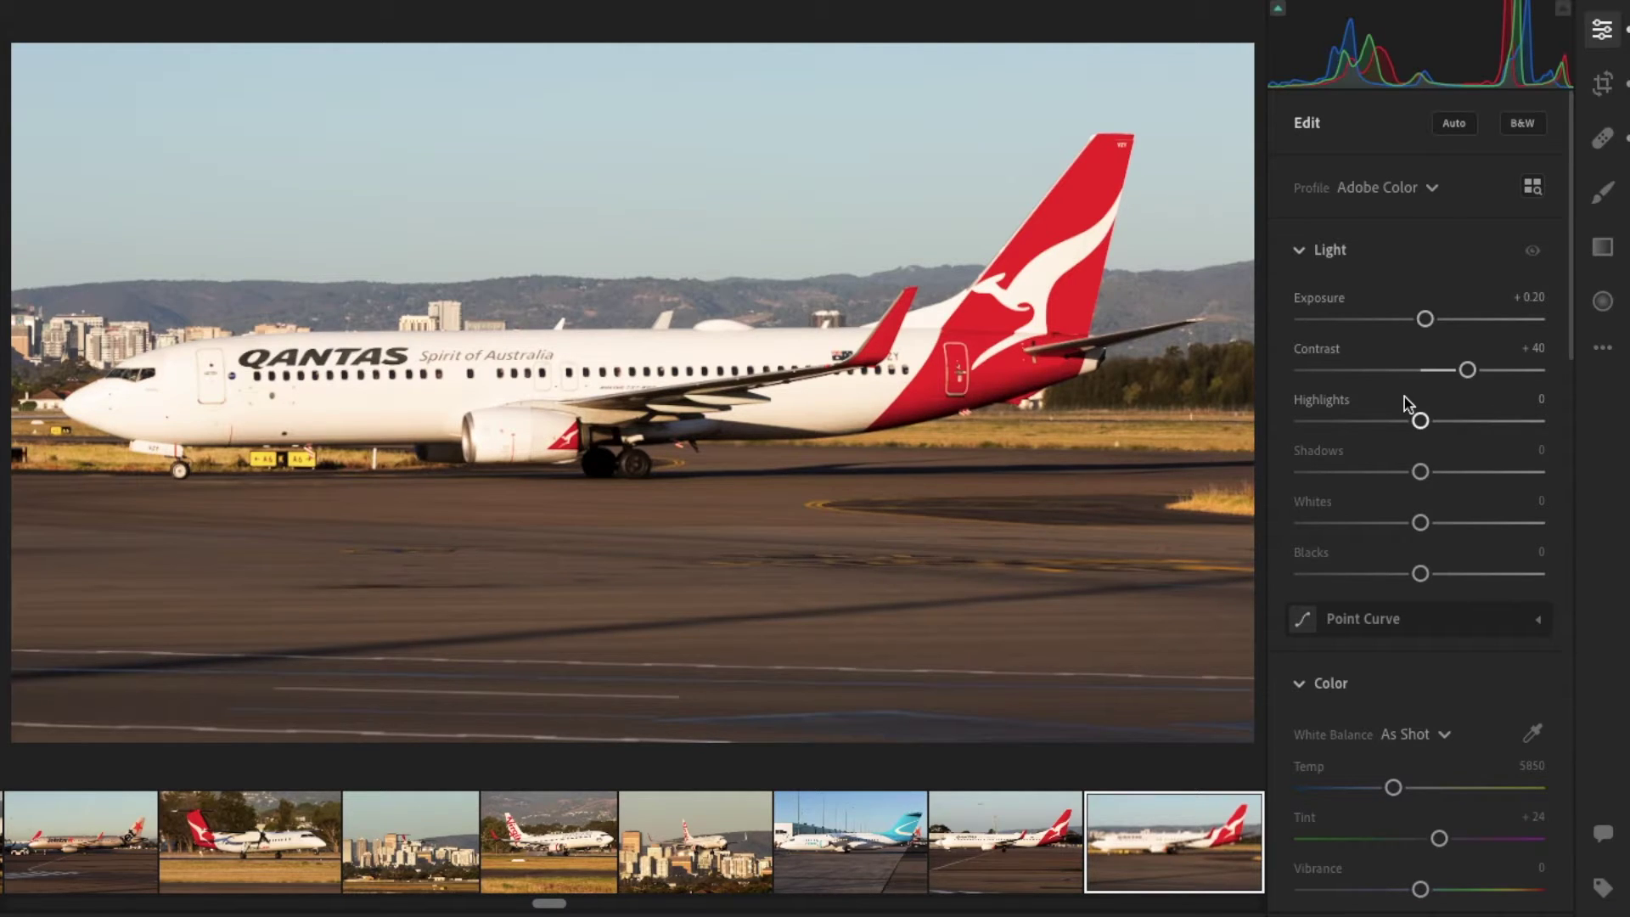
scroll(1423, 473, "down", 8)
scroll(1425, 465, "down", 3)
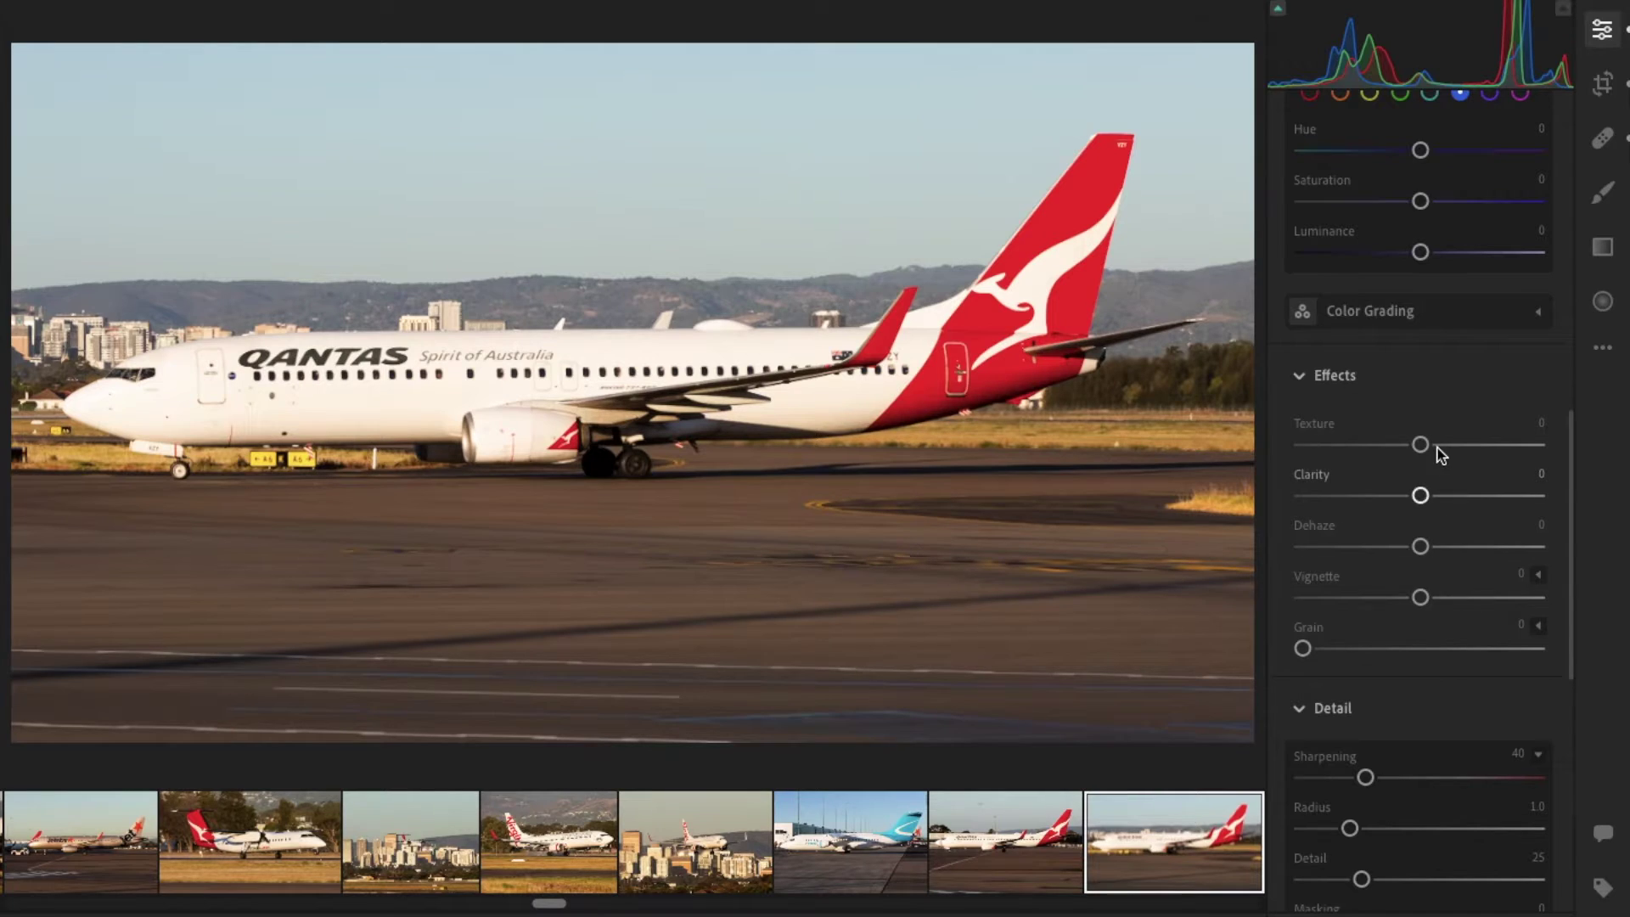
scroll(1433, 456, "up", 10)
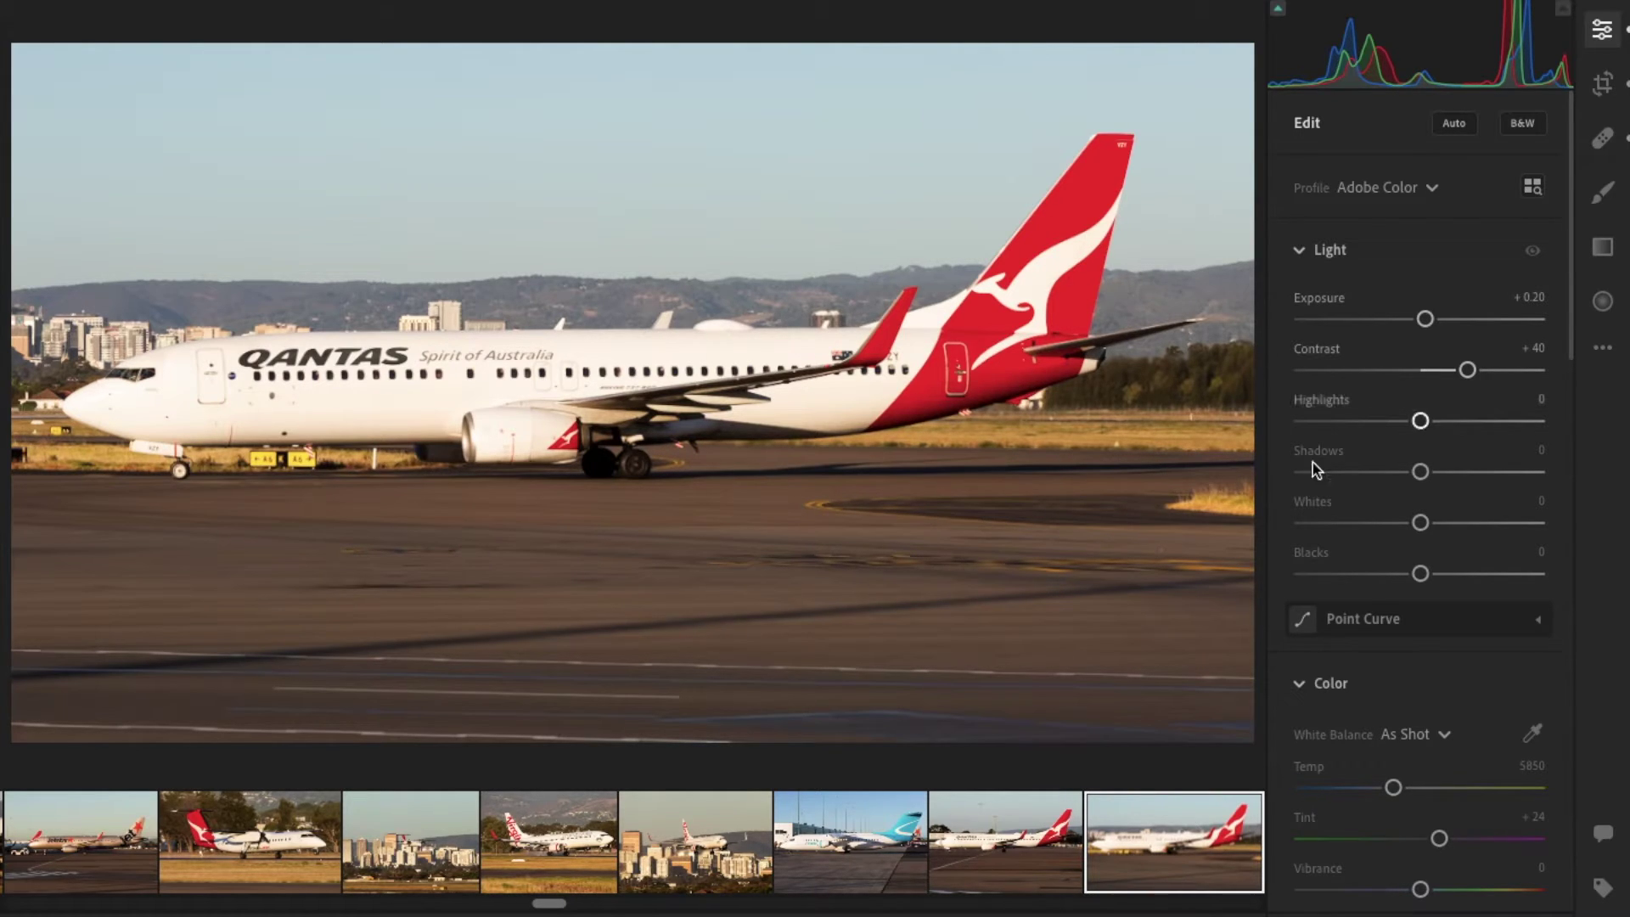
Step: Try Whites at +34 and reset it, and lower Blacks to -5
left_click_drag(1428, 523, 1470, 525)
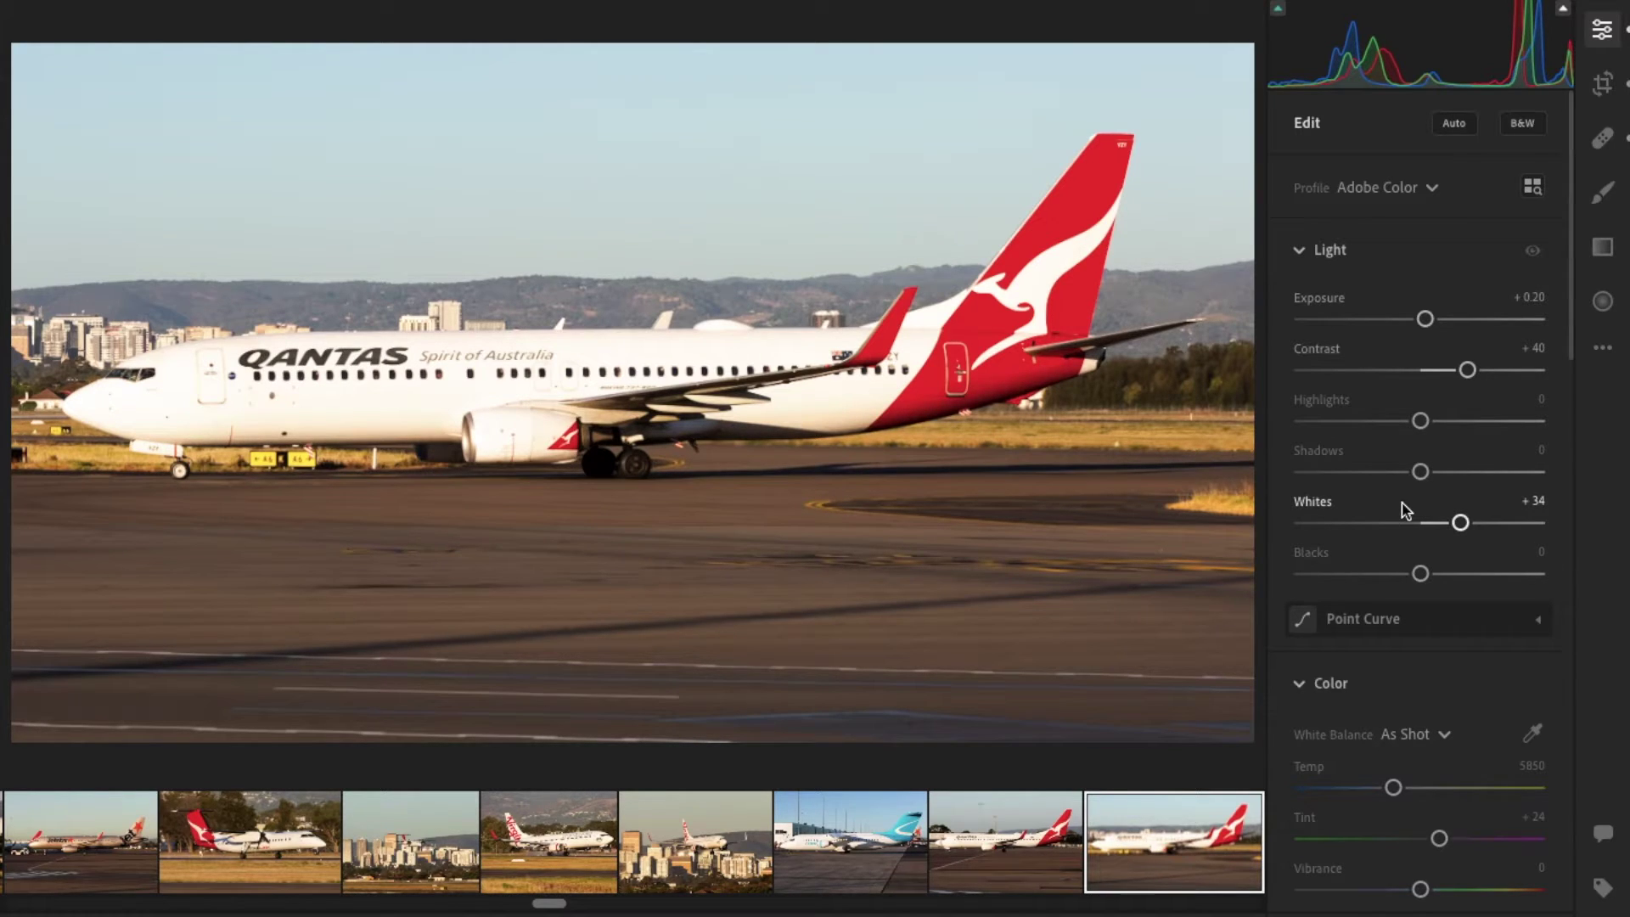
left_click(1333, 502)
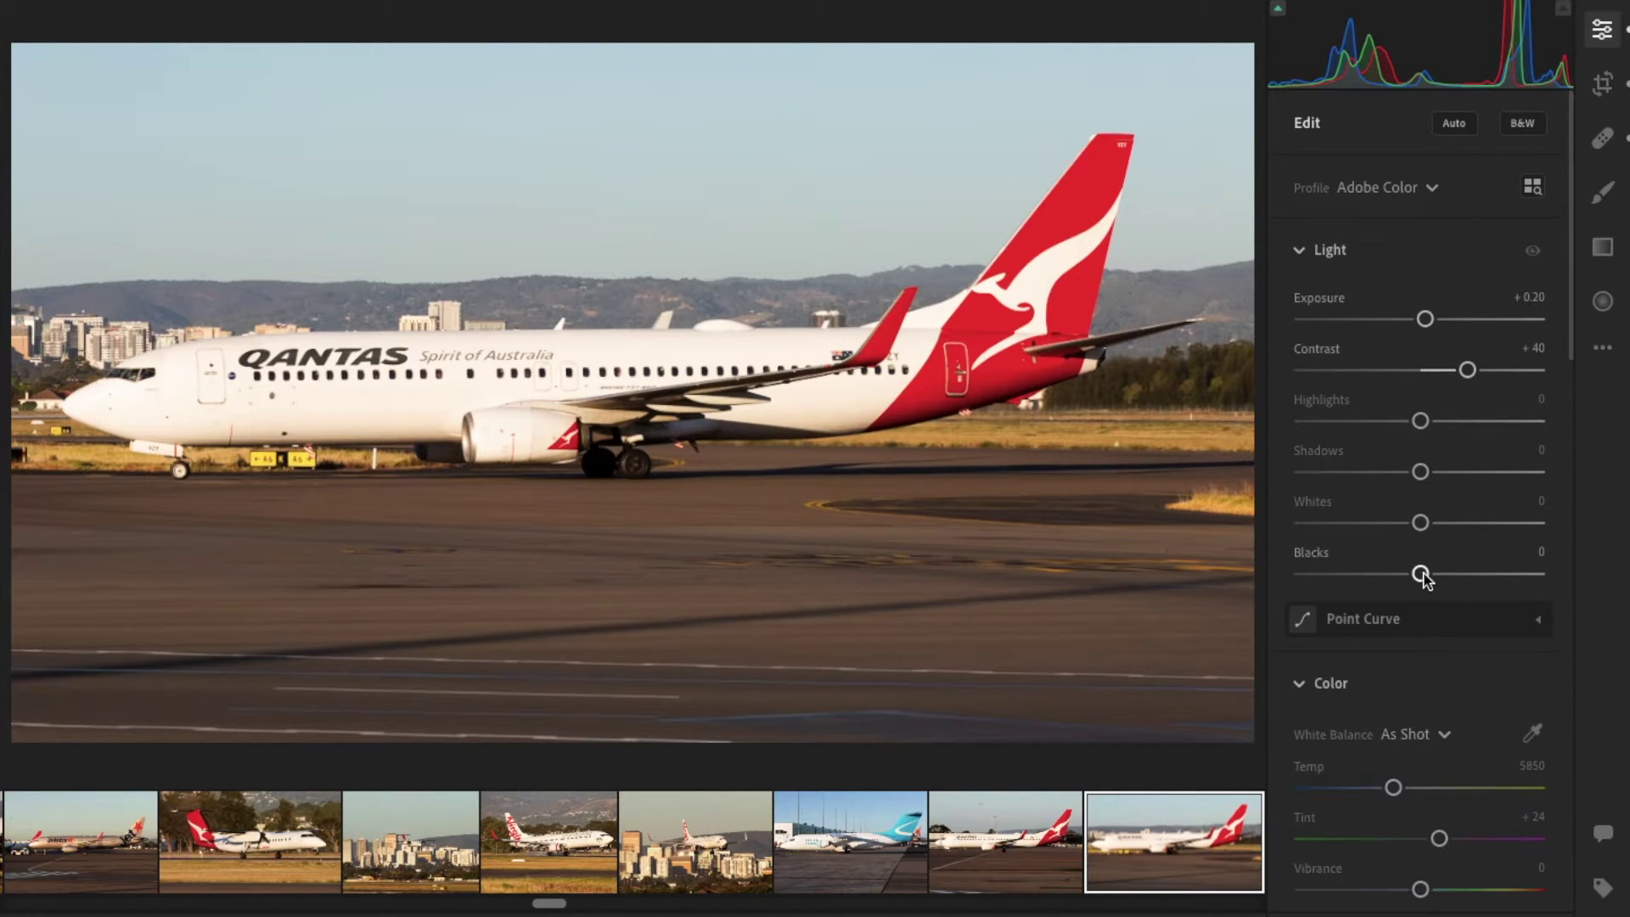
mouse_move(1423, 576)
left_mouse_down()
mouse_move(1405, 577)
mouse_move(1421, 584)
left_mouse_up()
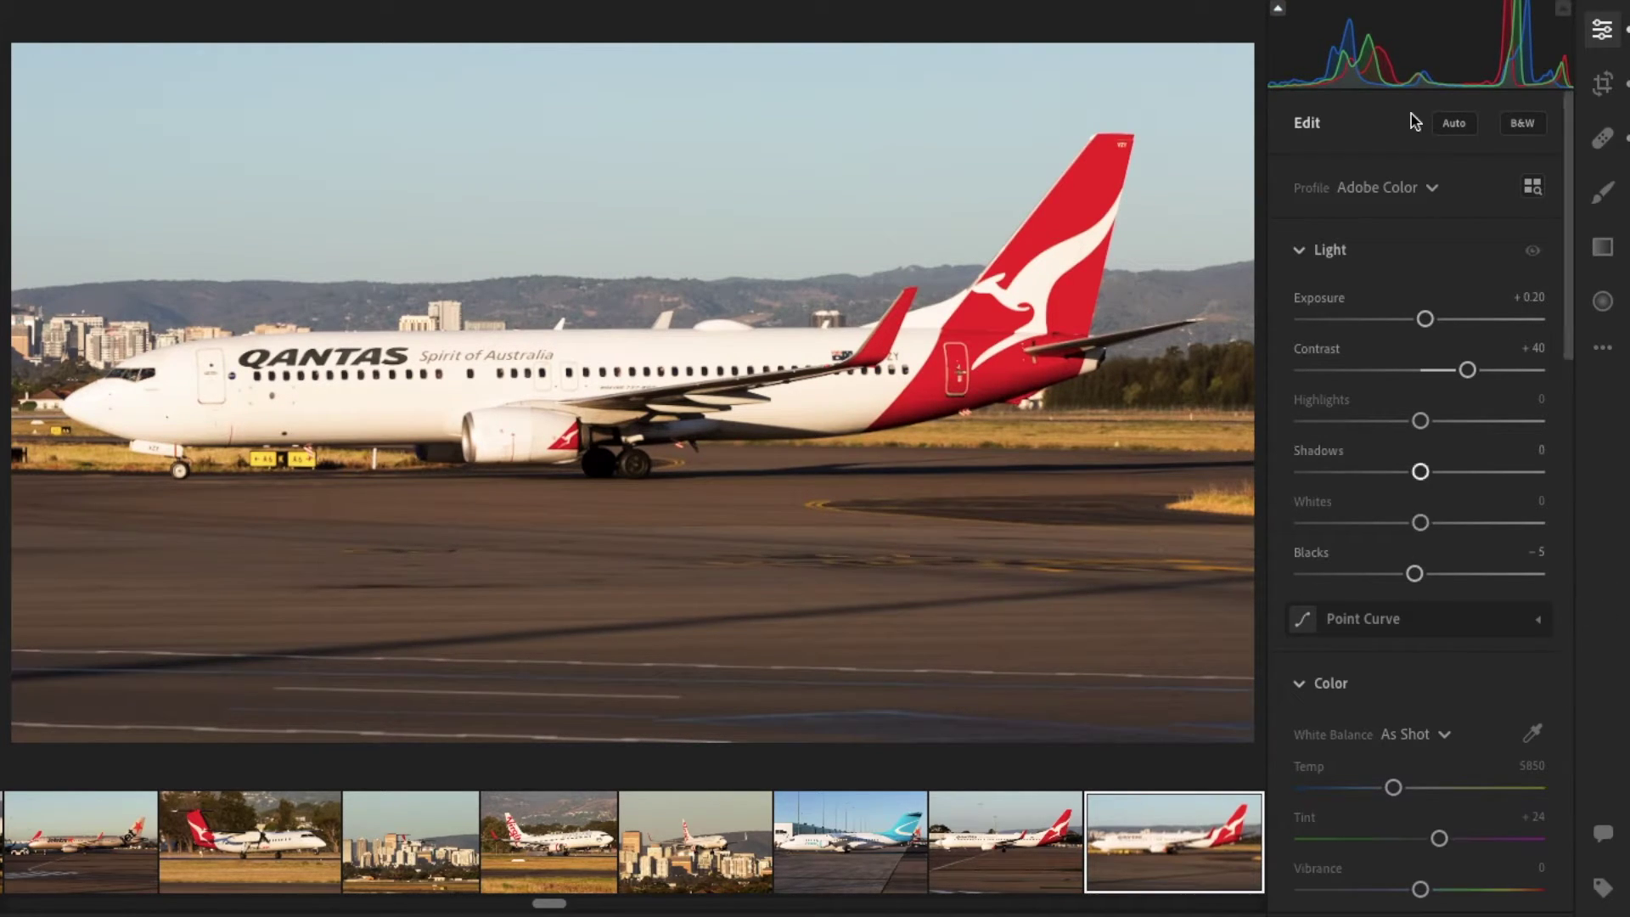
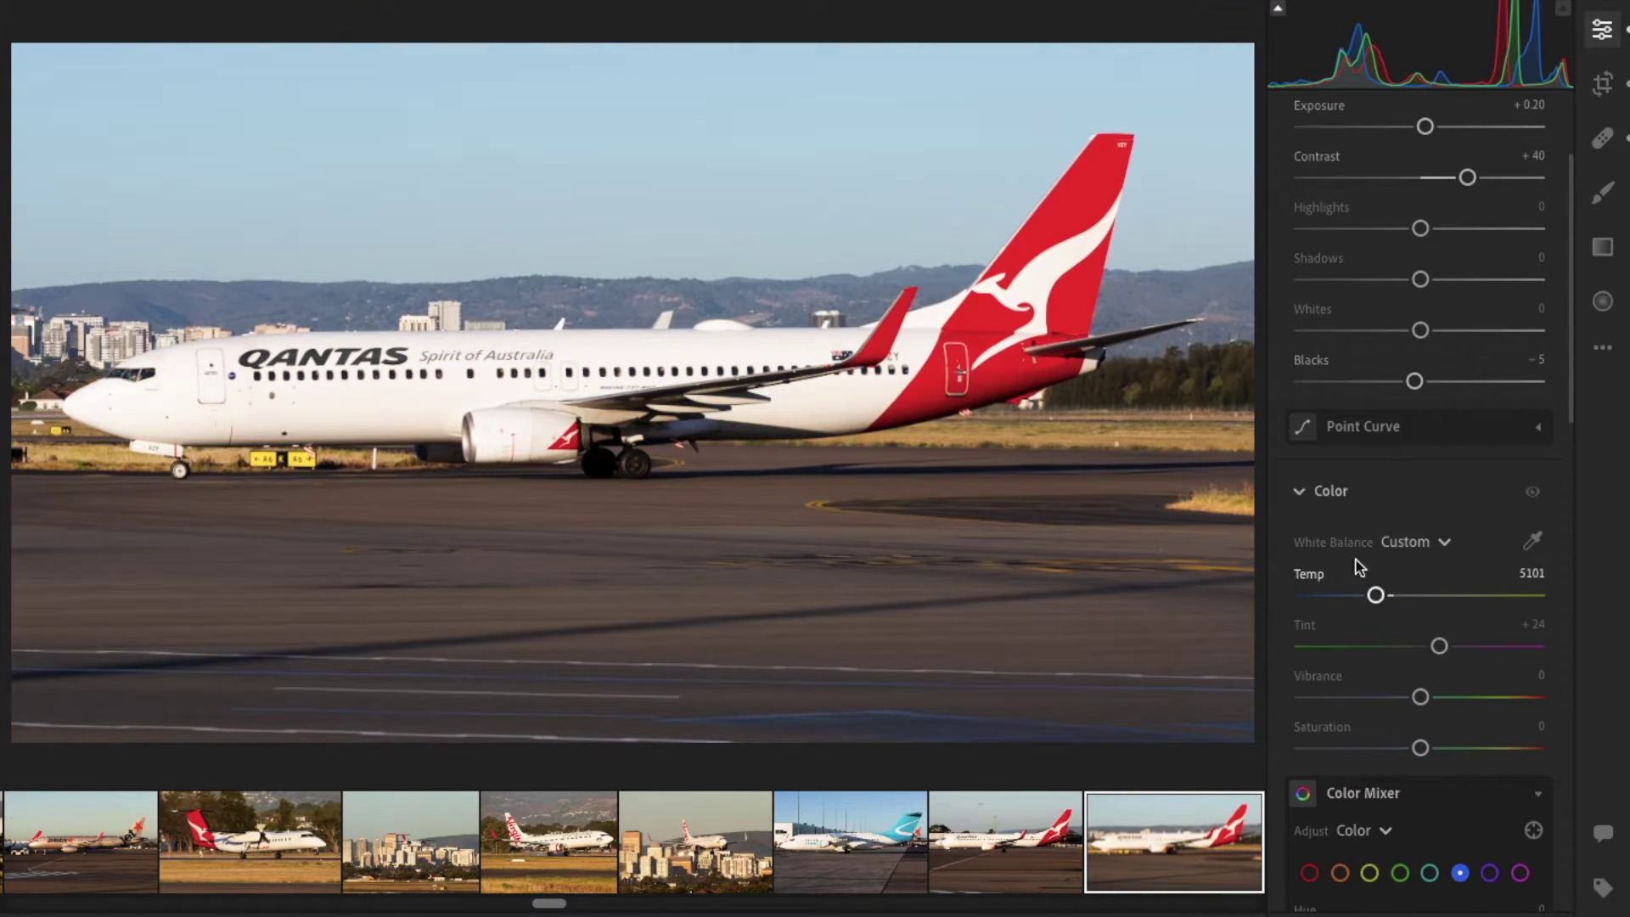
Step: Set the white balance temperature of the photo to 5500
double_click(1308, 574)
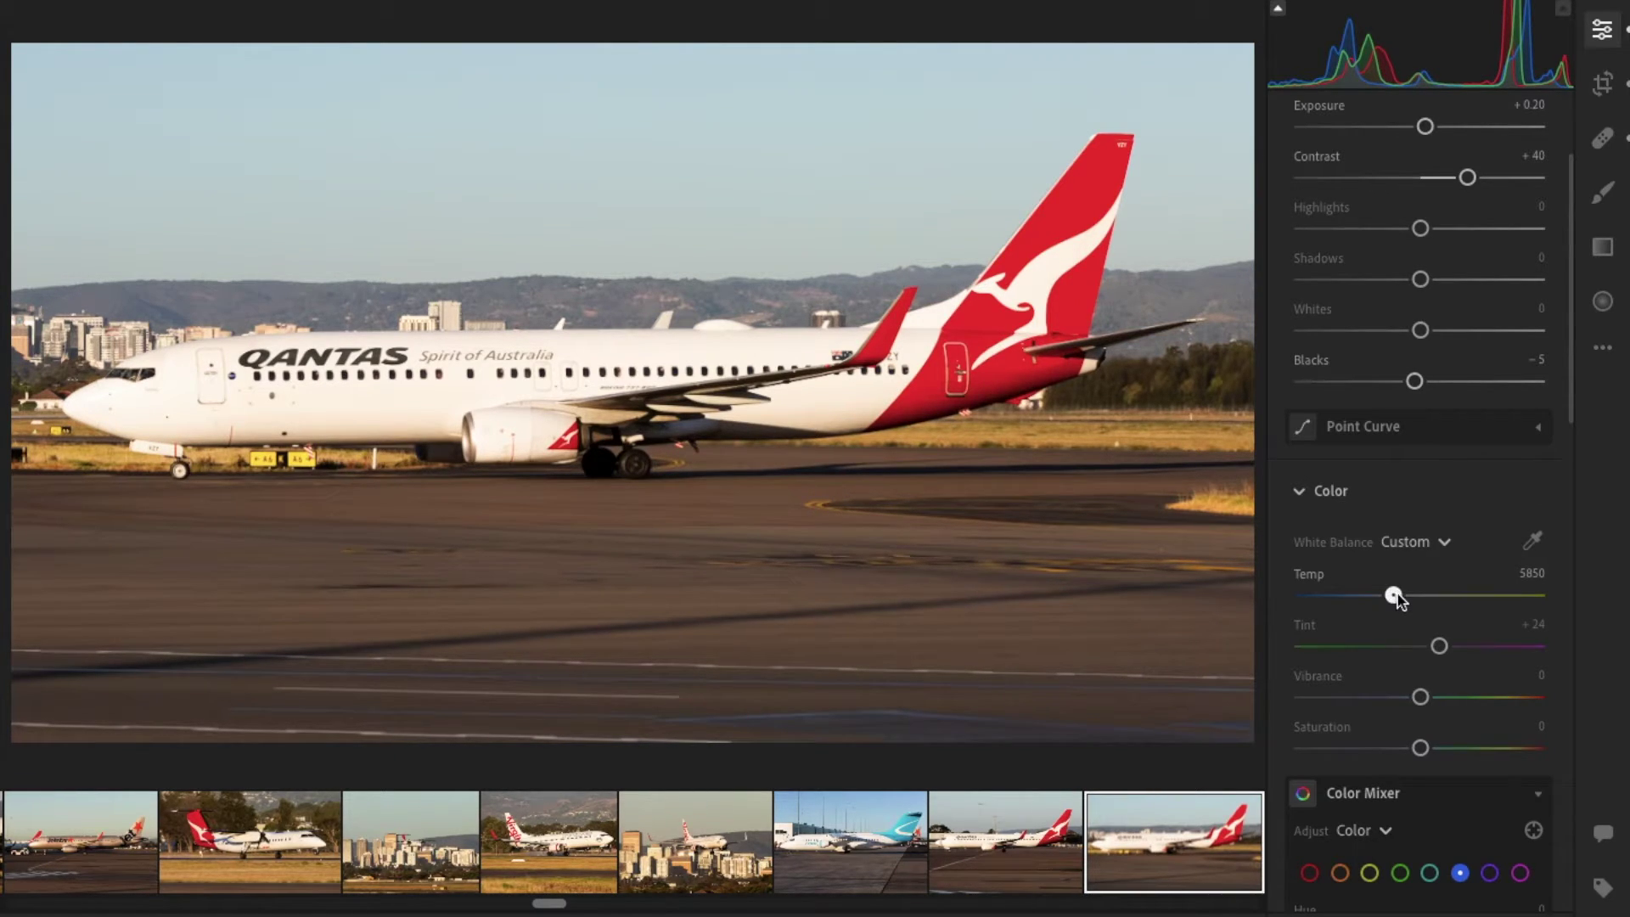
left_click_drag(1397, 595, 1396, 595)
double_click(1312, 576)
left_click_drag(1392, 594, 1388, 601)
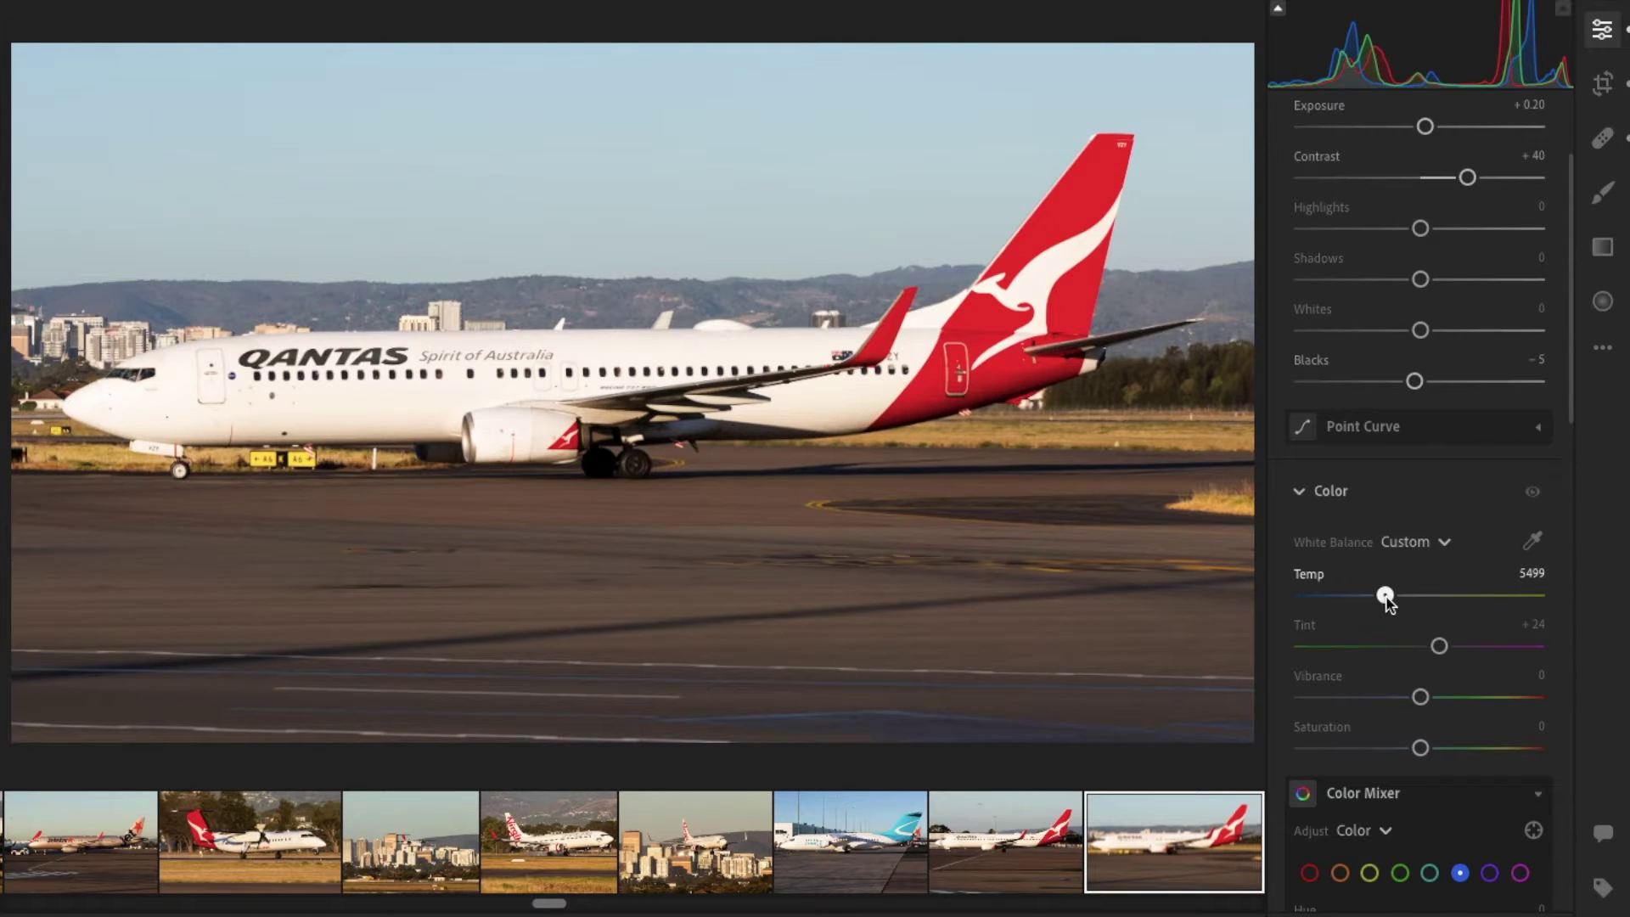
left_click_drag(1386, 600, 1384, 594)
left_click(1531, 575)
type("500")
key("Return")
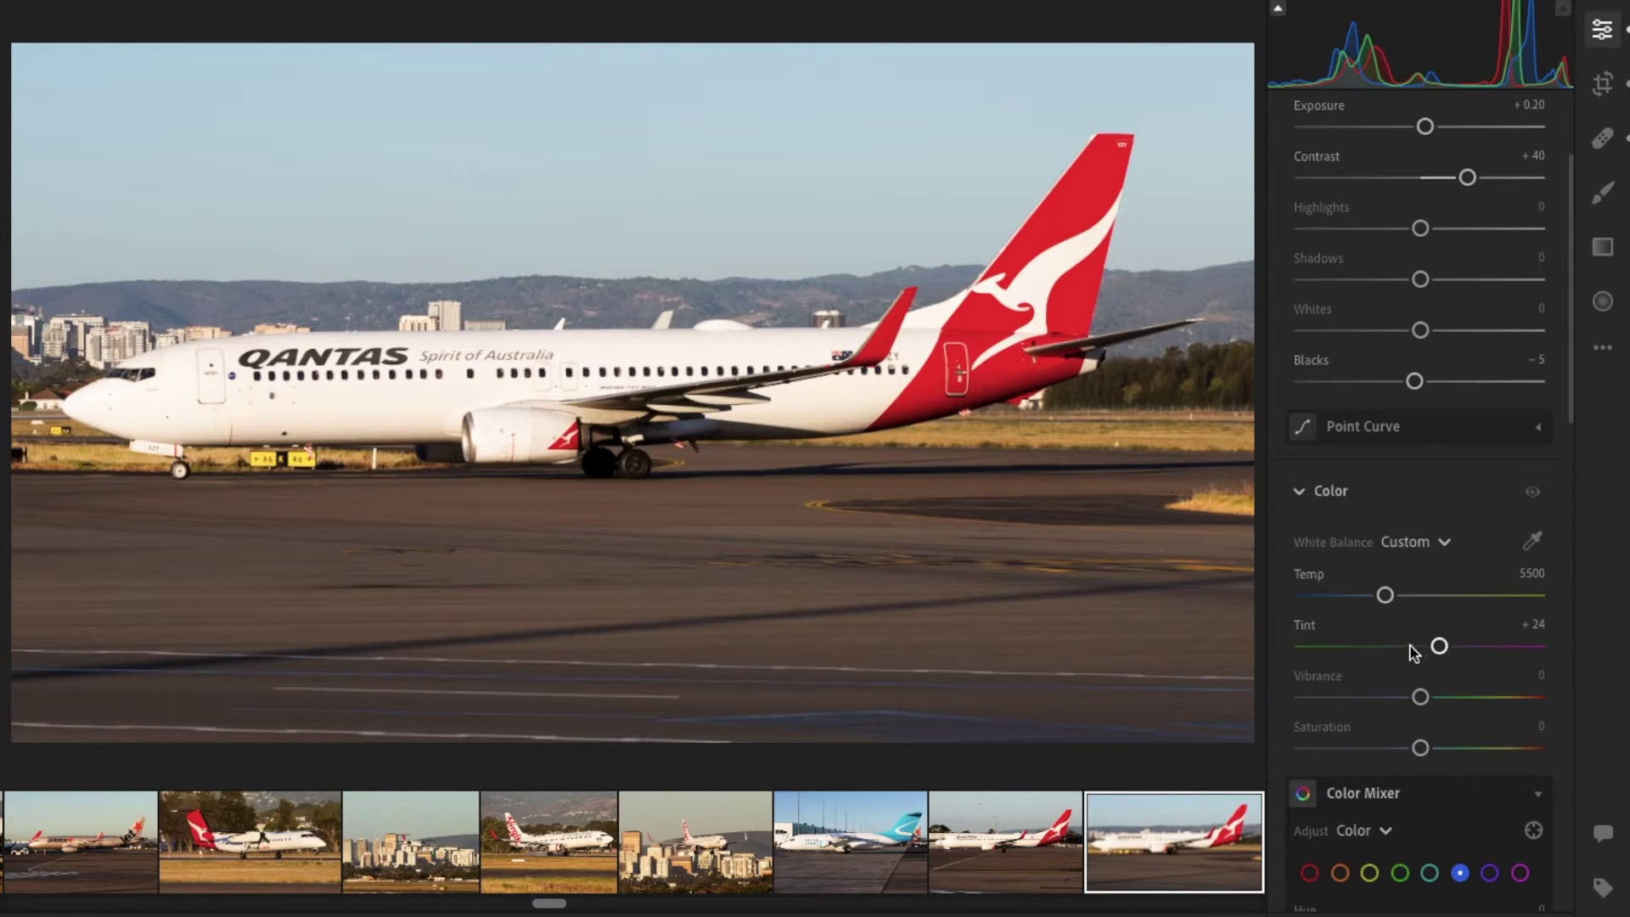
Step: Try the white balance Tint at -6 and return it to +24
left_click_drag(1409, 653, 1419, 649)
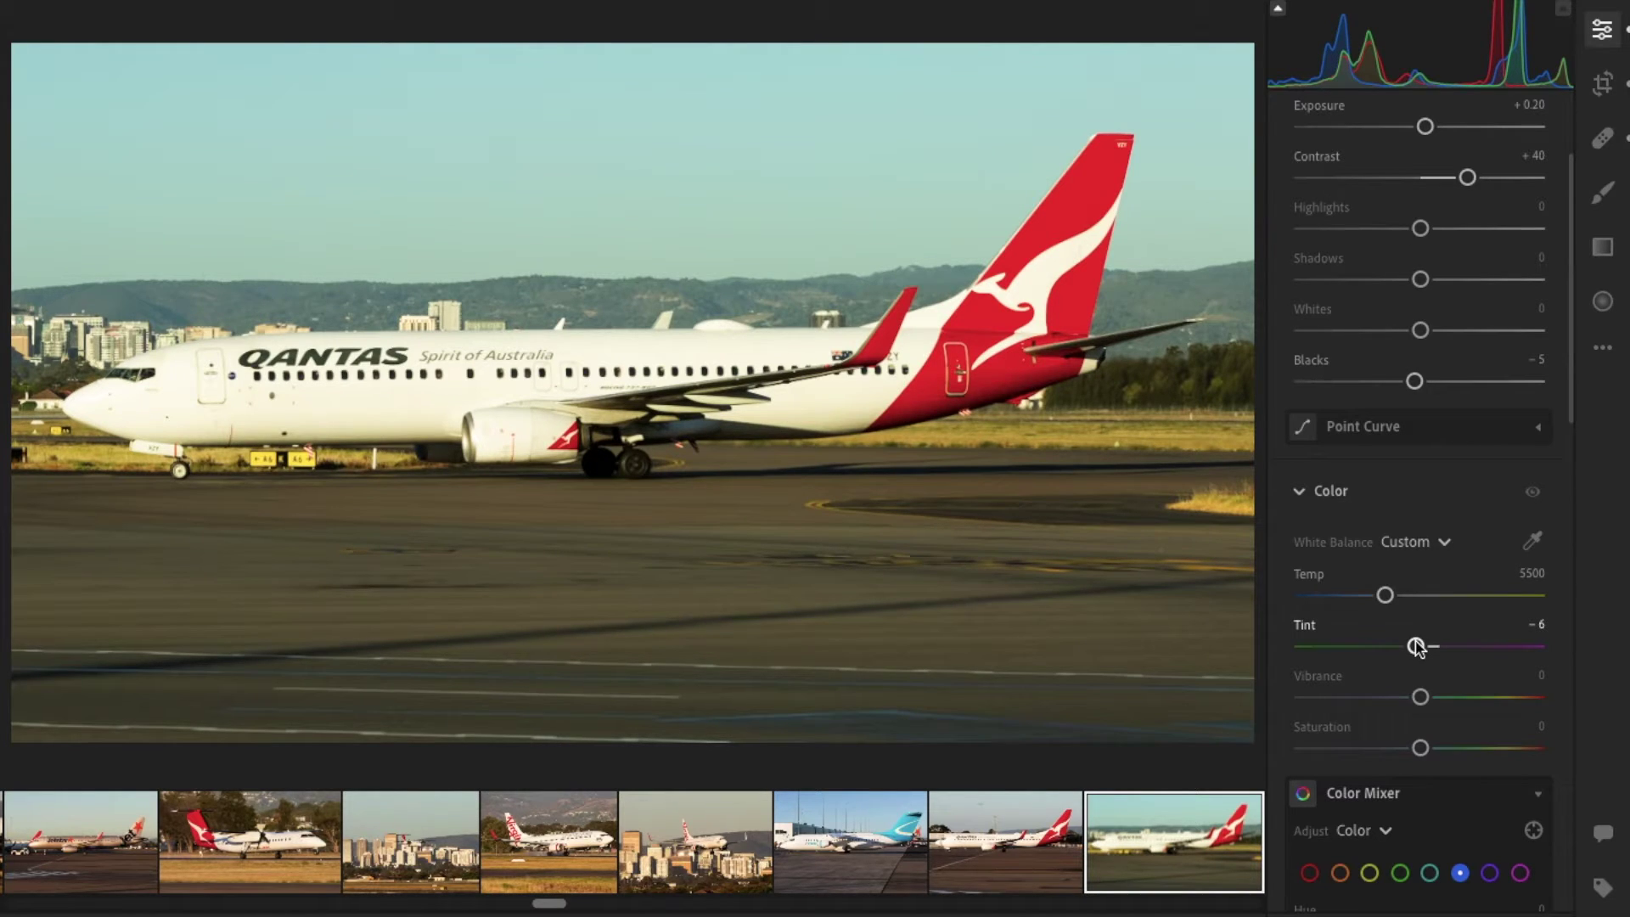
left_click_drag(1416, 647, 1439, 647)
key("Right")
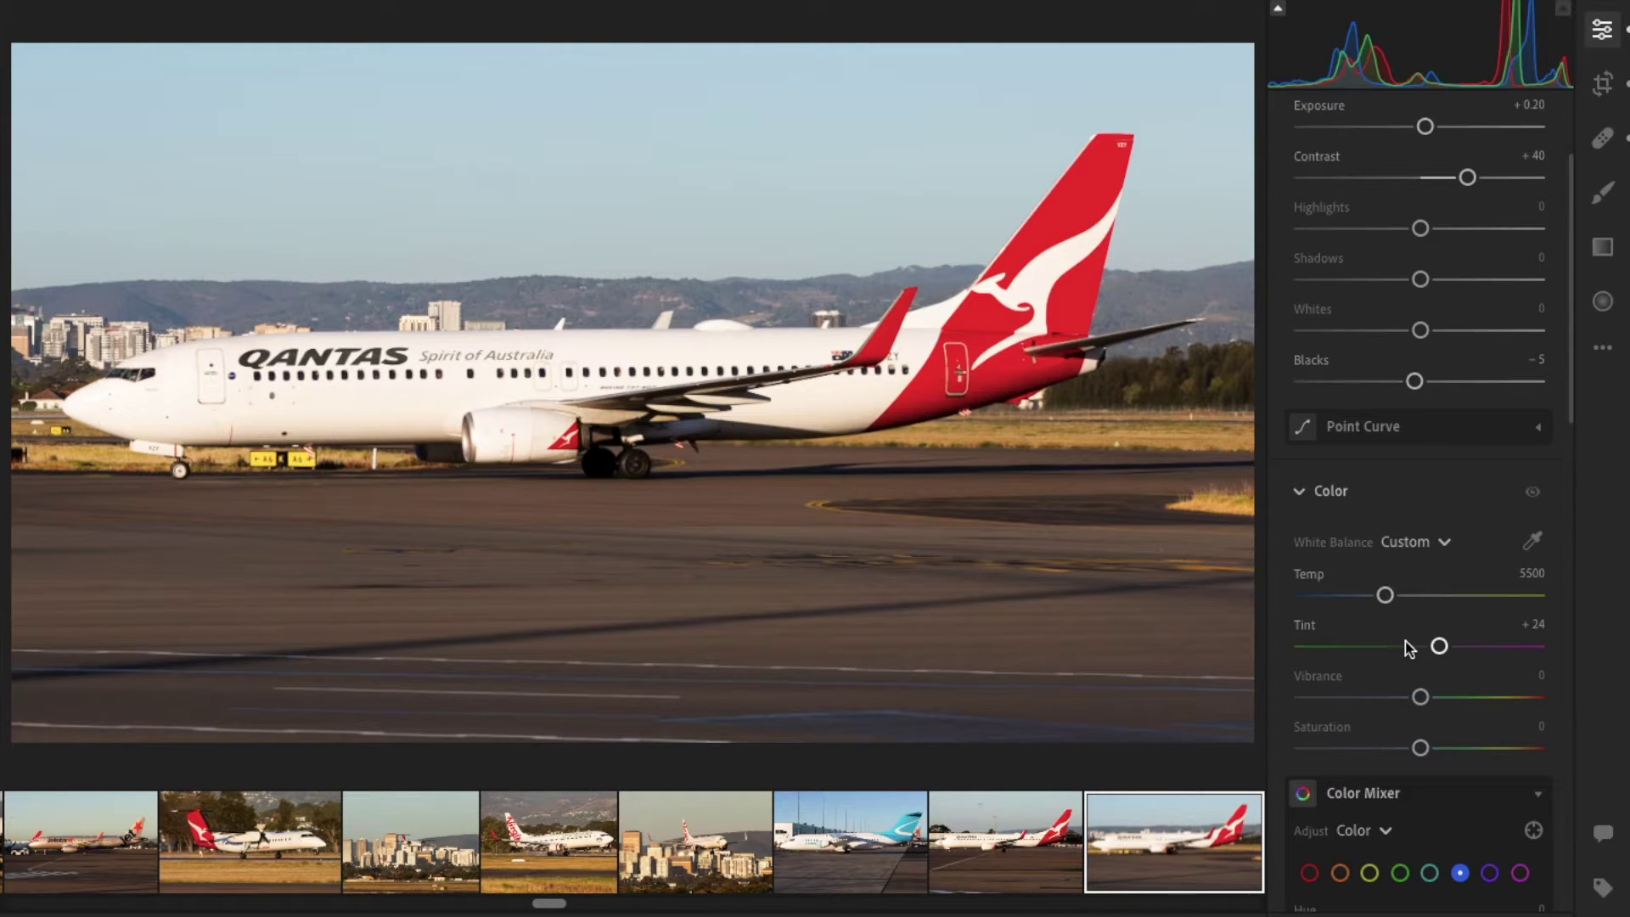
Step: Try Sharpening at 150 on the aircraft's nose section and settle on 80
scroll(1452, 665, "down", 3)
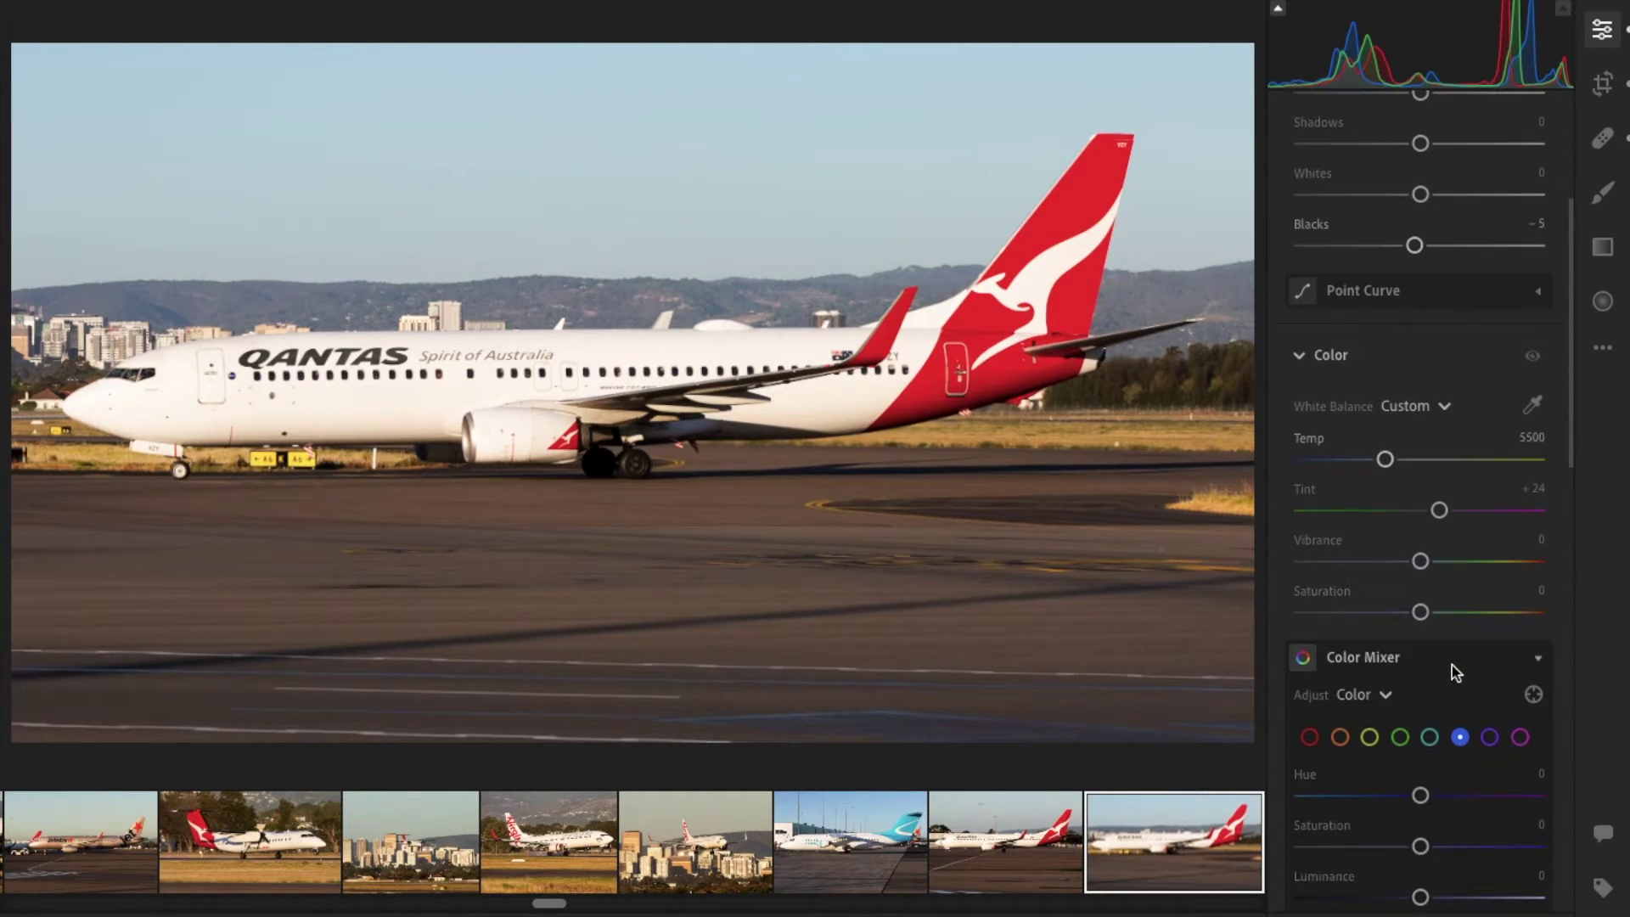
scroll(1452, 665, "down", 15)
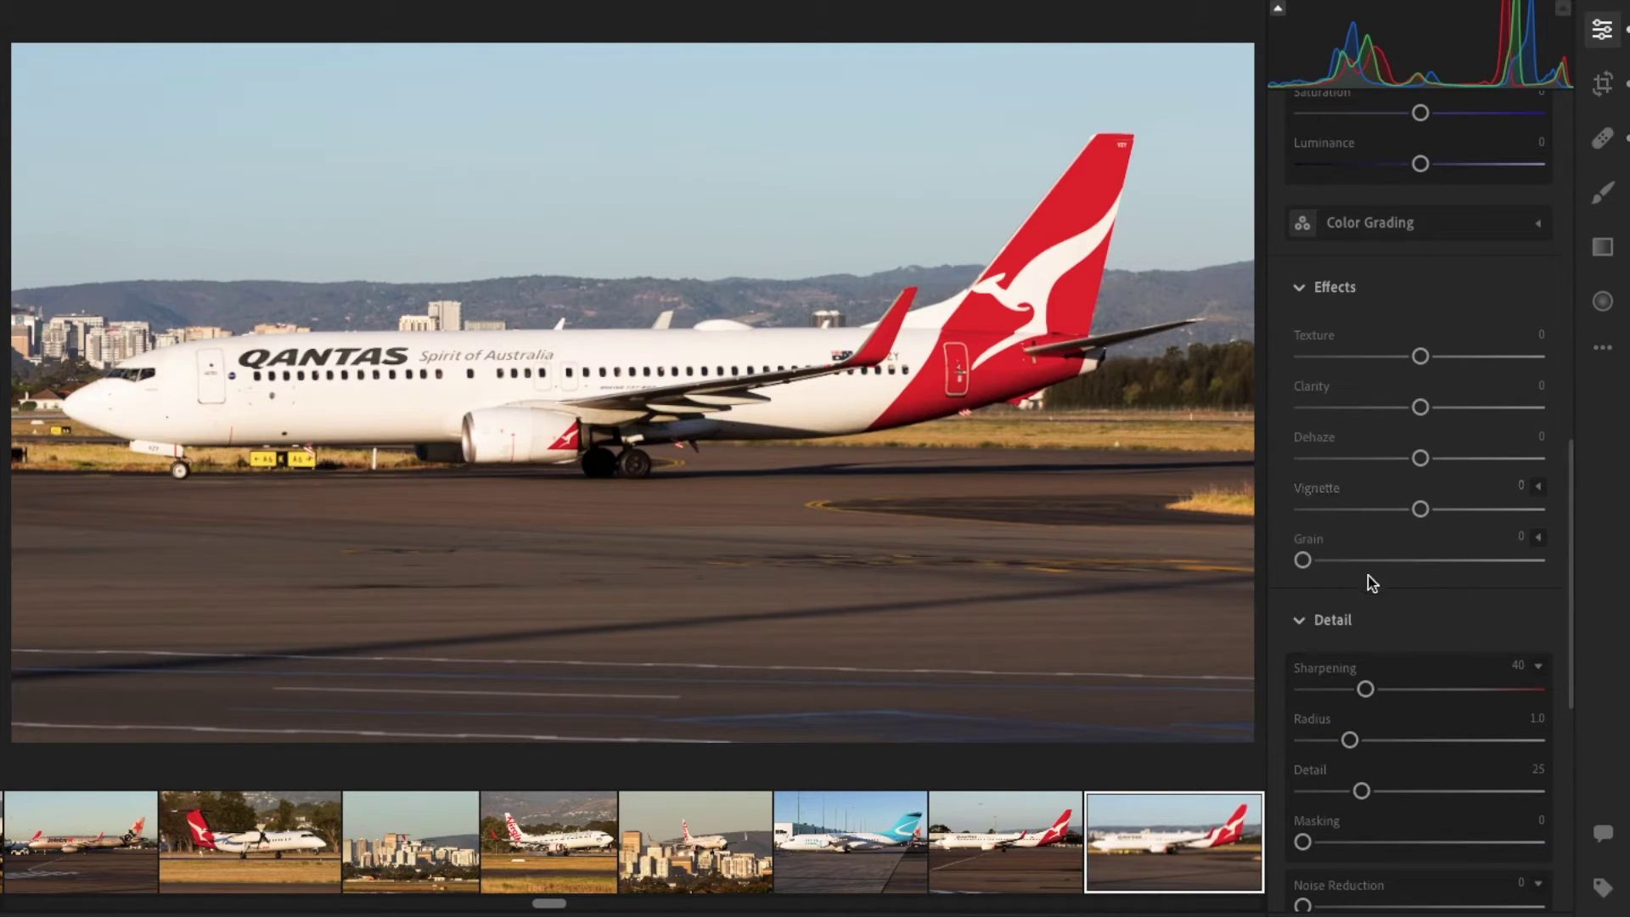
scroll(1371, 582, "down", 1)
scroll(1371, 580, "down", 3)
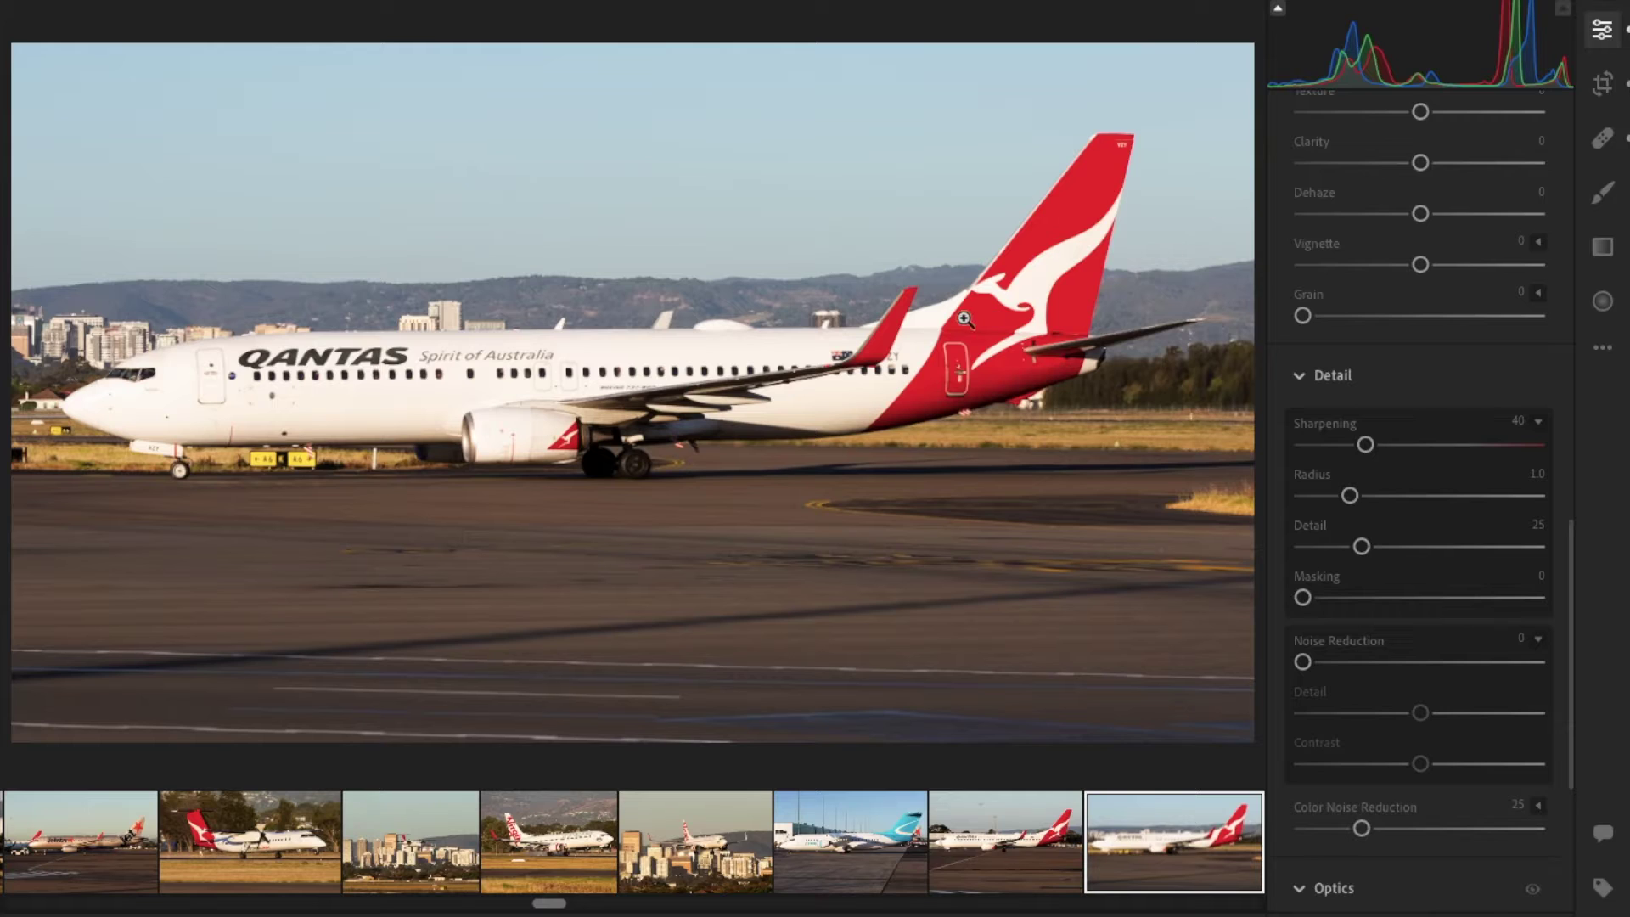
left_click(115, 407)
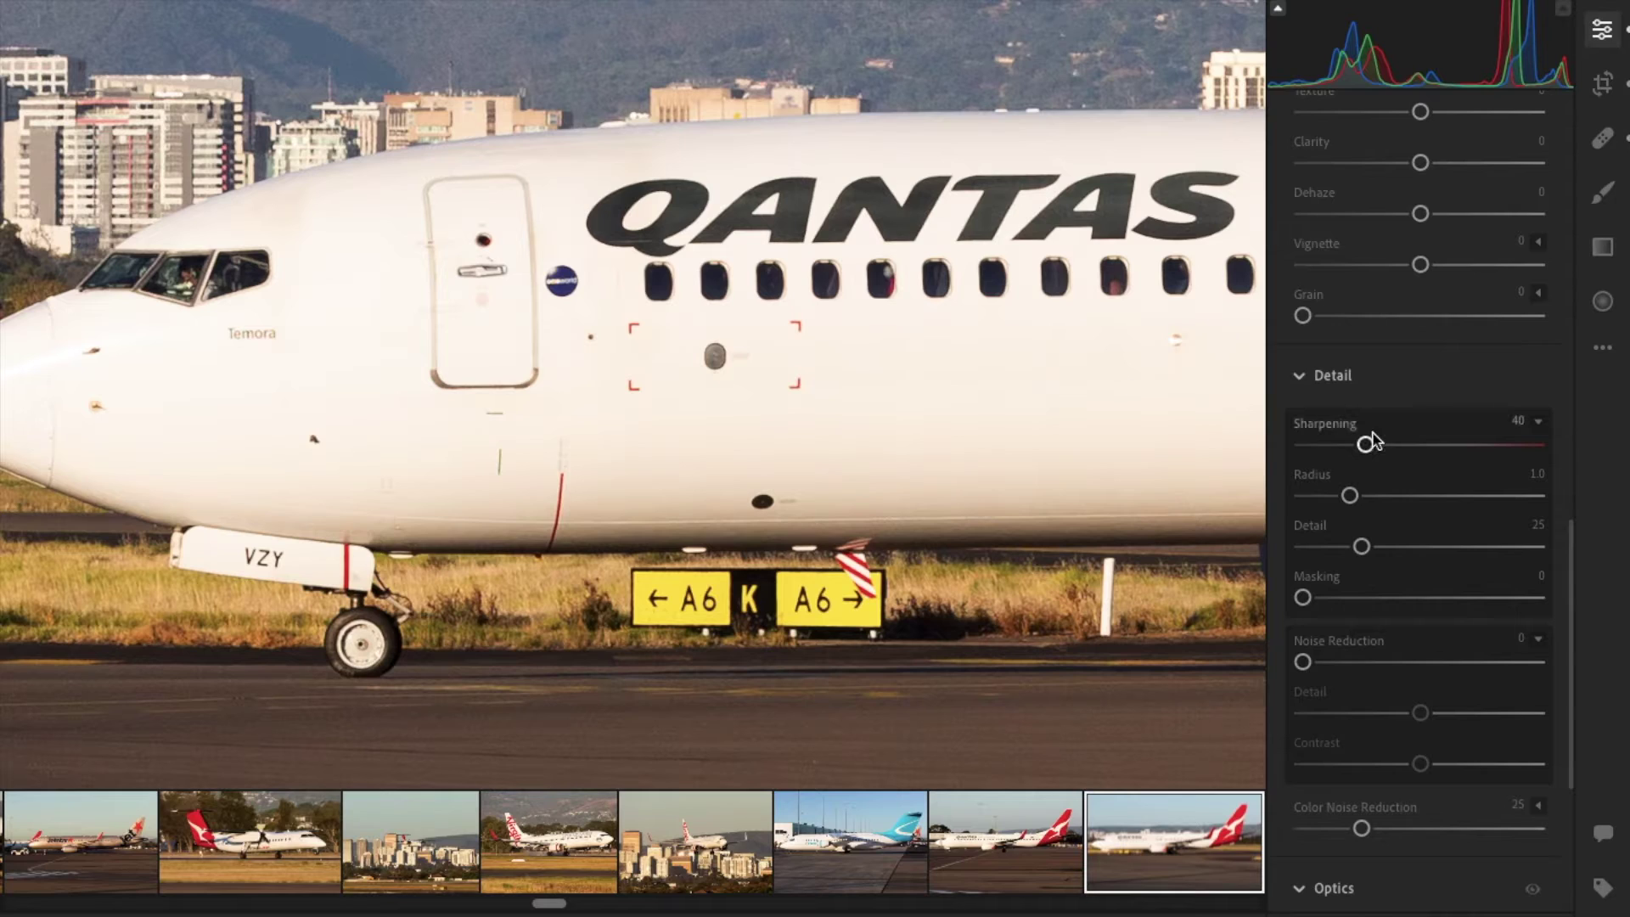
left_click_drag(1365, 446, 1537, 445)
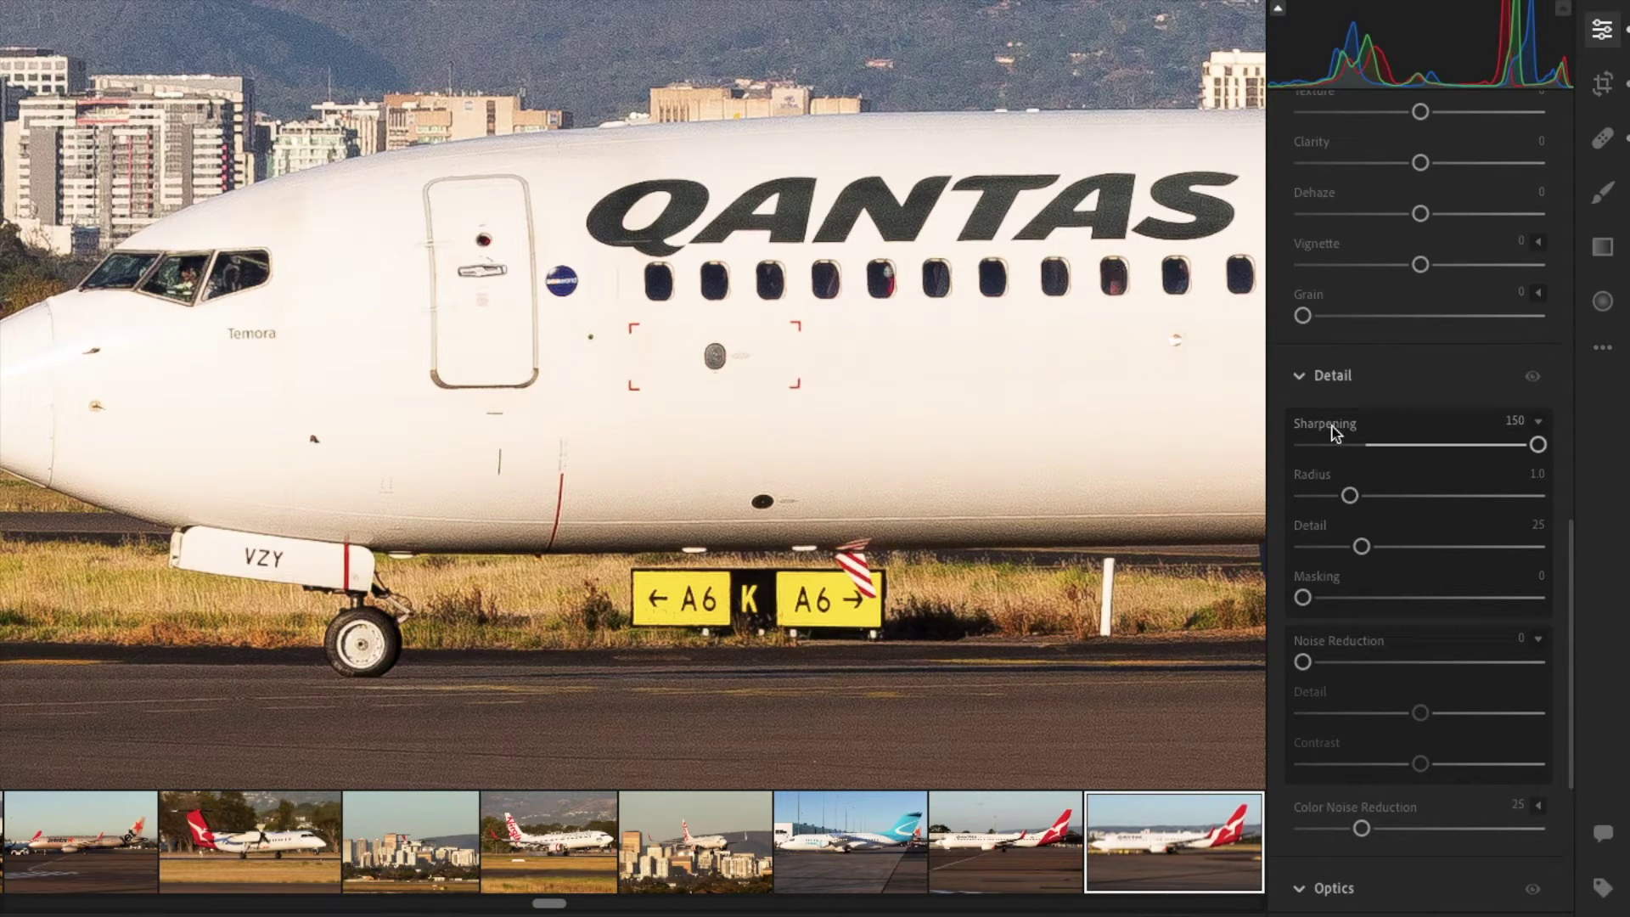
left_click(1431, 447)
left_click_drag(1431, 447, 1429, 446)
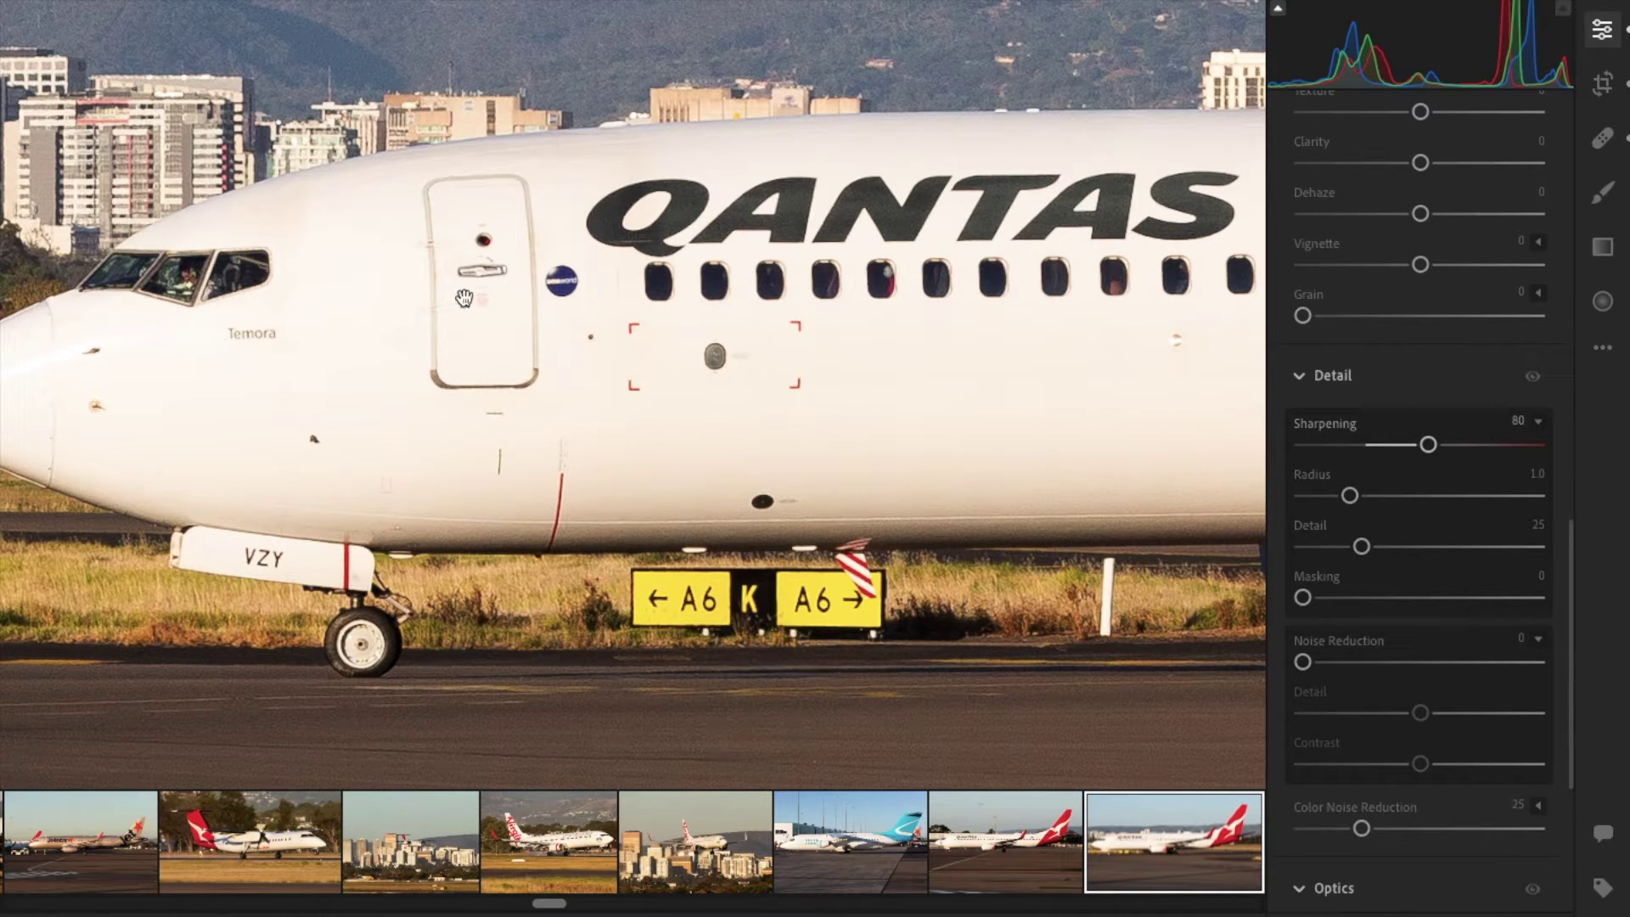
Step: Check the sharpened nose and background for noise, try Noise Reduction at 100, and set it to 30
left_click_drag(225, 331, 450, 231)
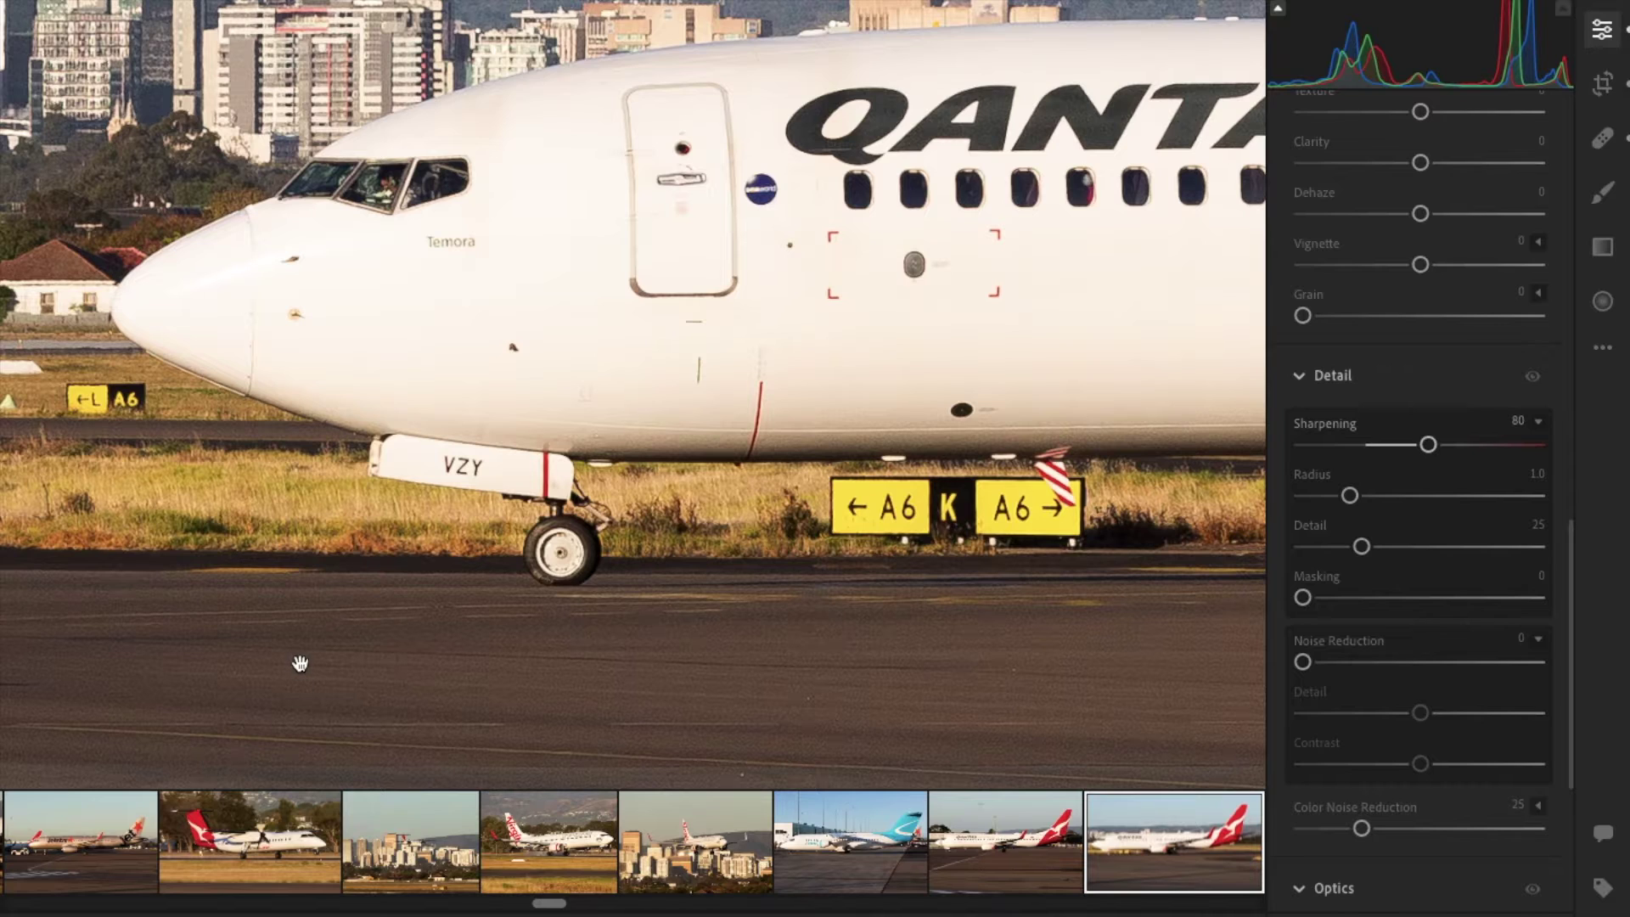
scroll(300, 663, "up", 3)
scroll(683, 182, "right", 2)
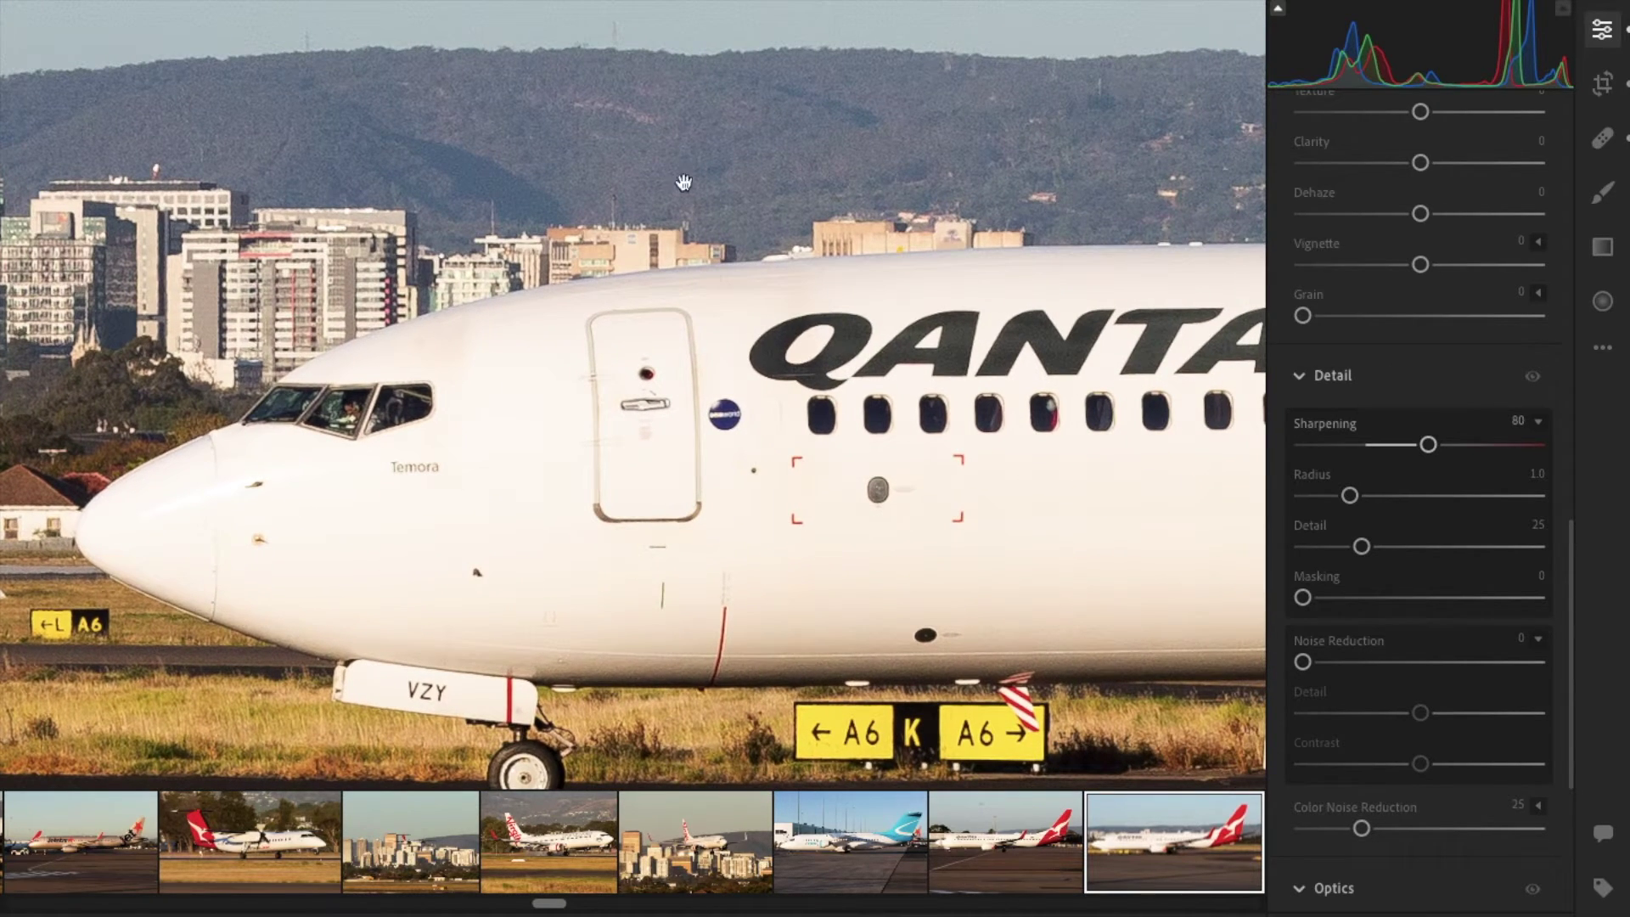
left_click_drag(942, 181, 887, 143)
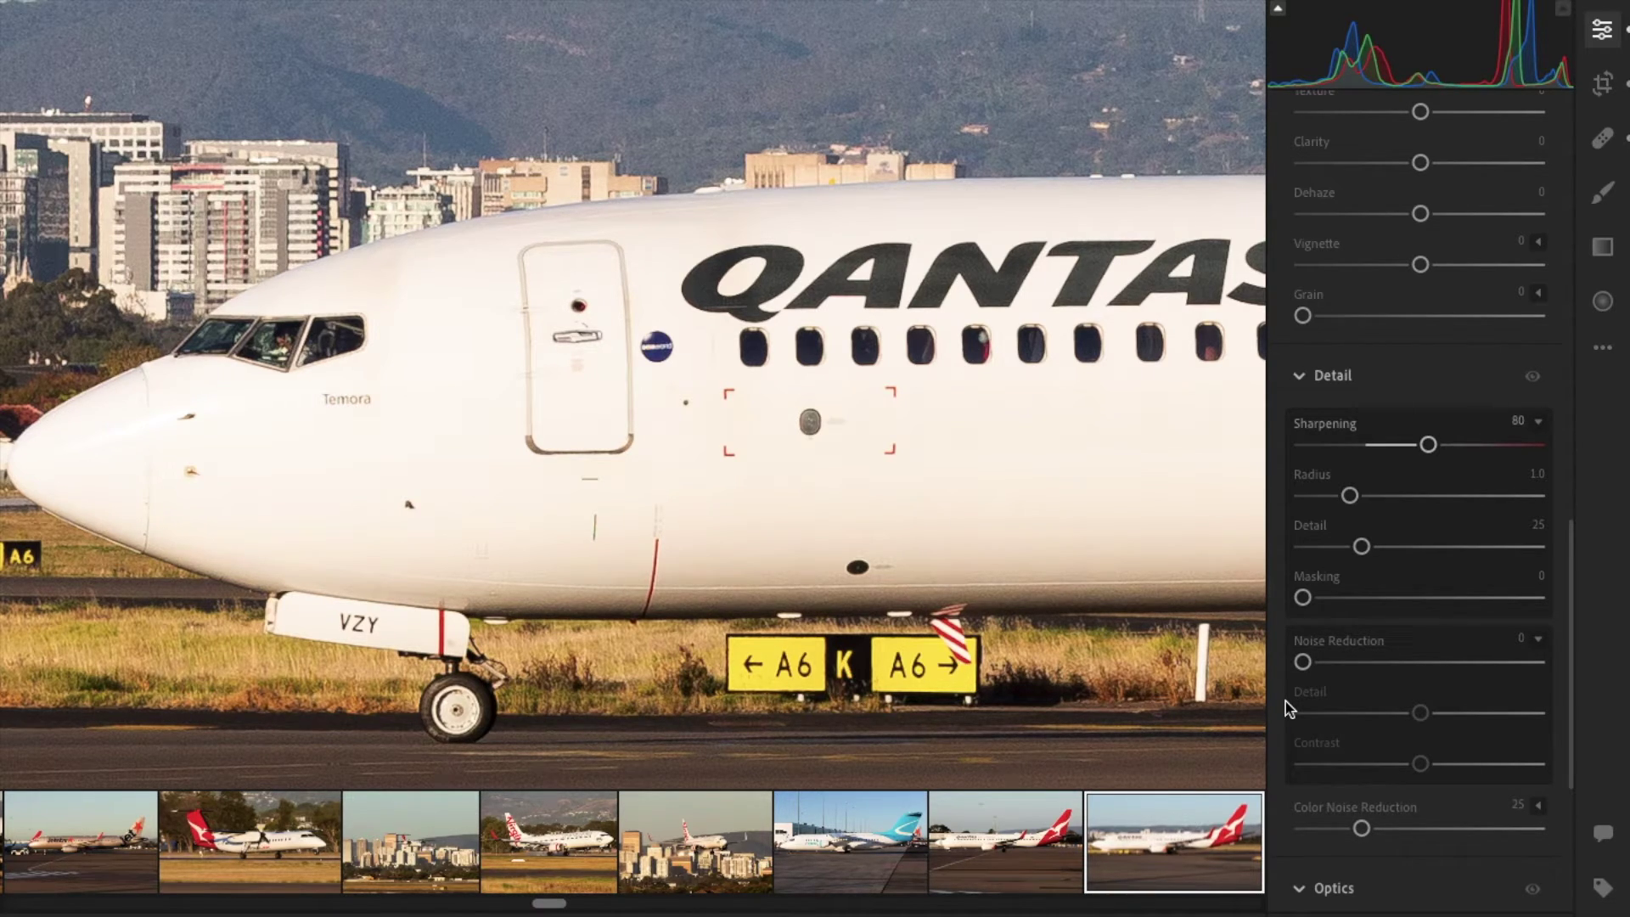
left_click_drag(1461, 663, 1538, 663)
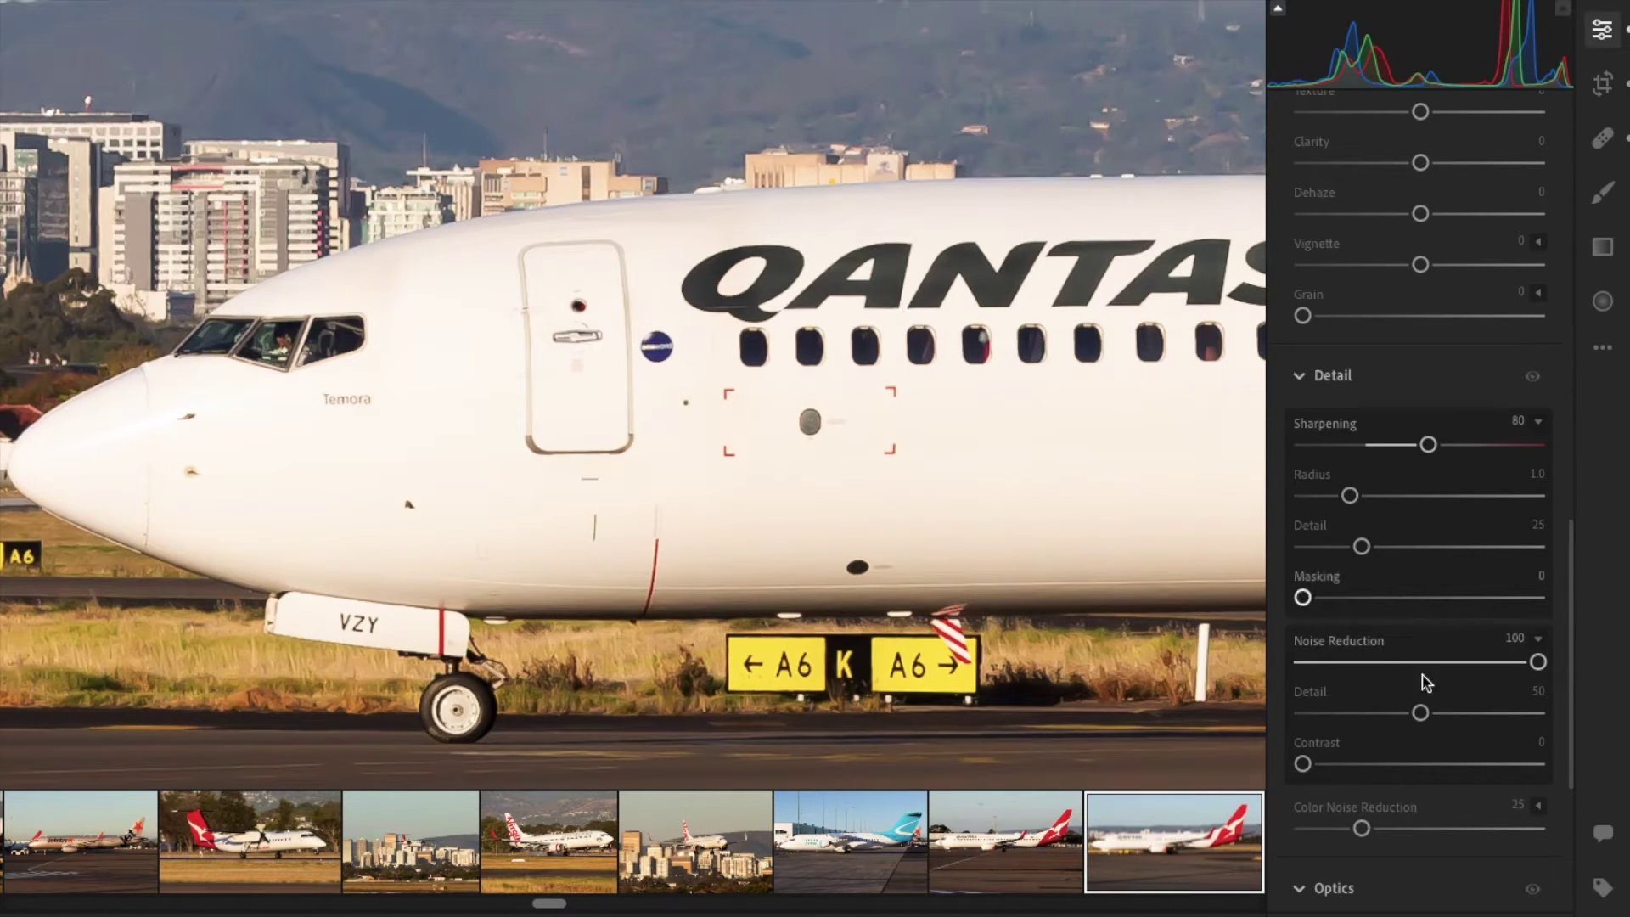
left_click(1360, 662)
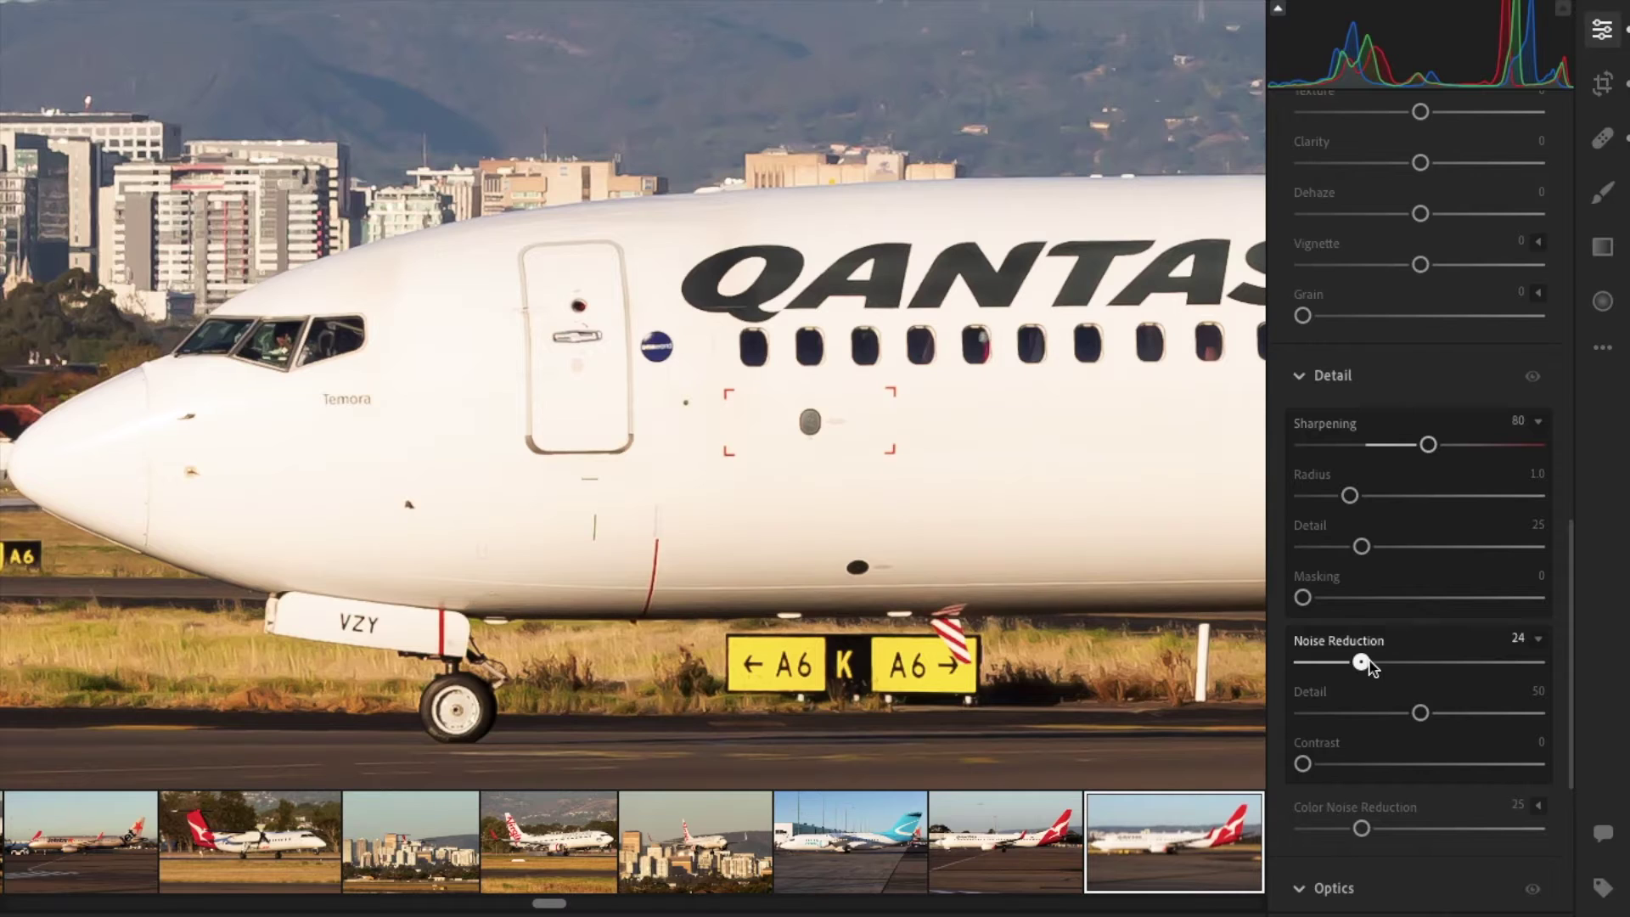
key("Up")
key("Up")
left_click(990, 363)
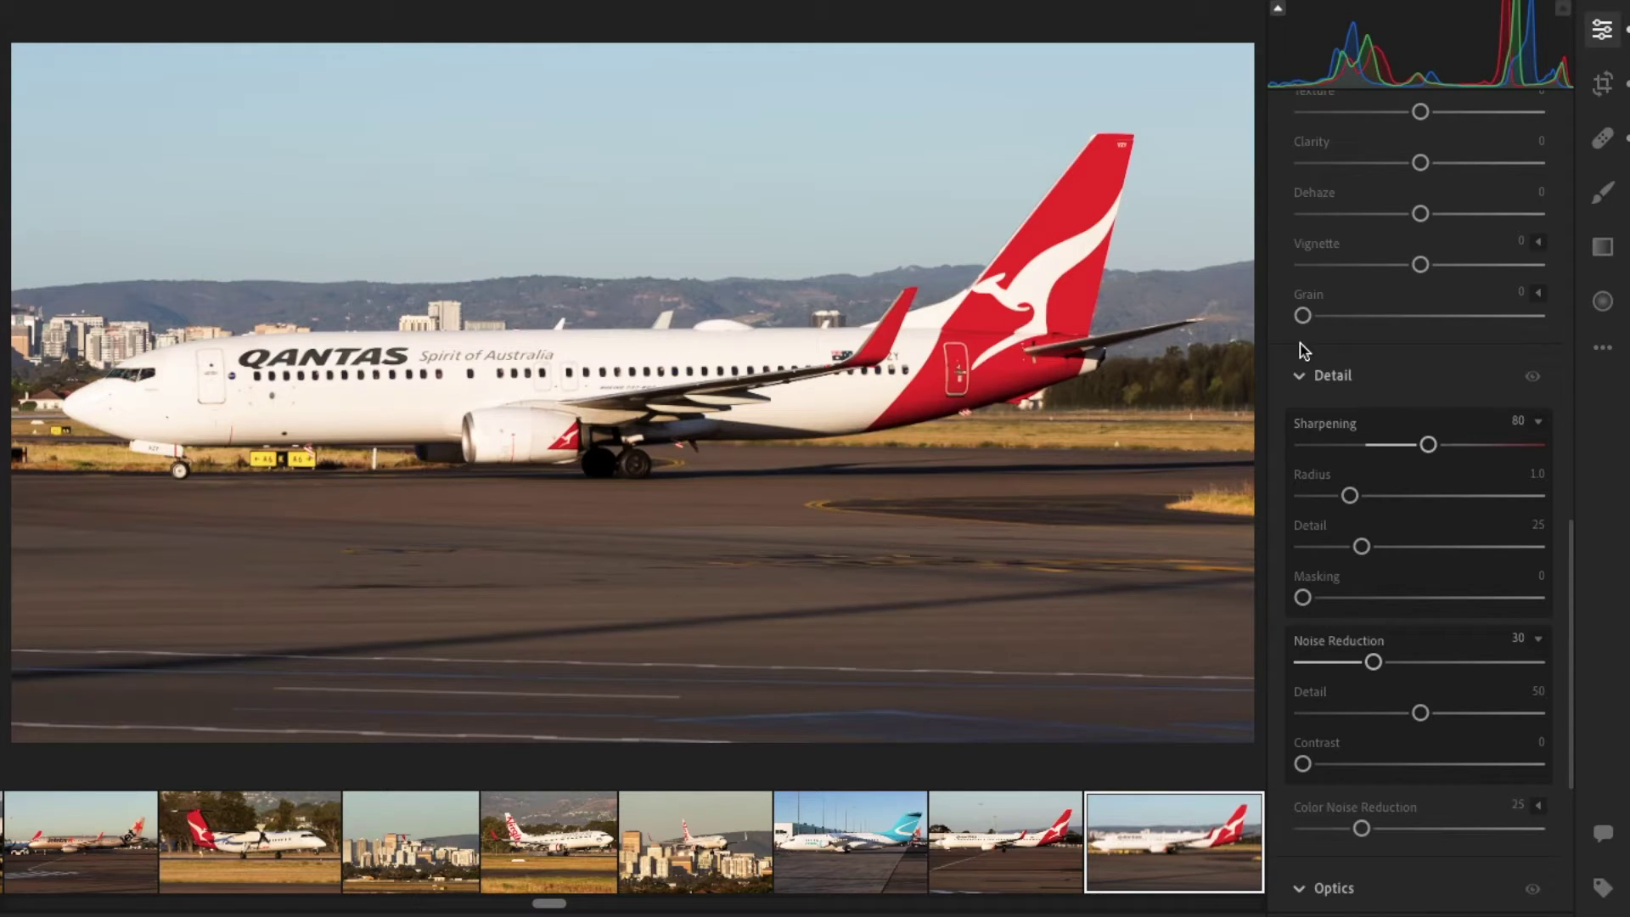
Step: Set the Whites of the aircraft photo to +30
scroll(1428, 382, "up", 15)
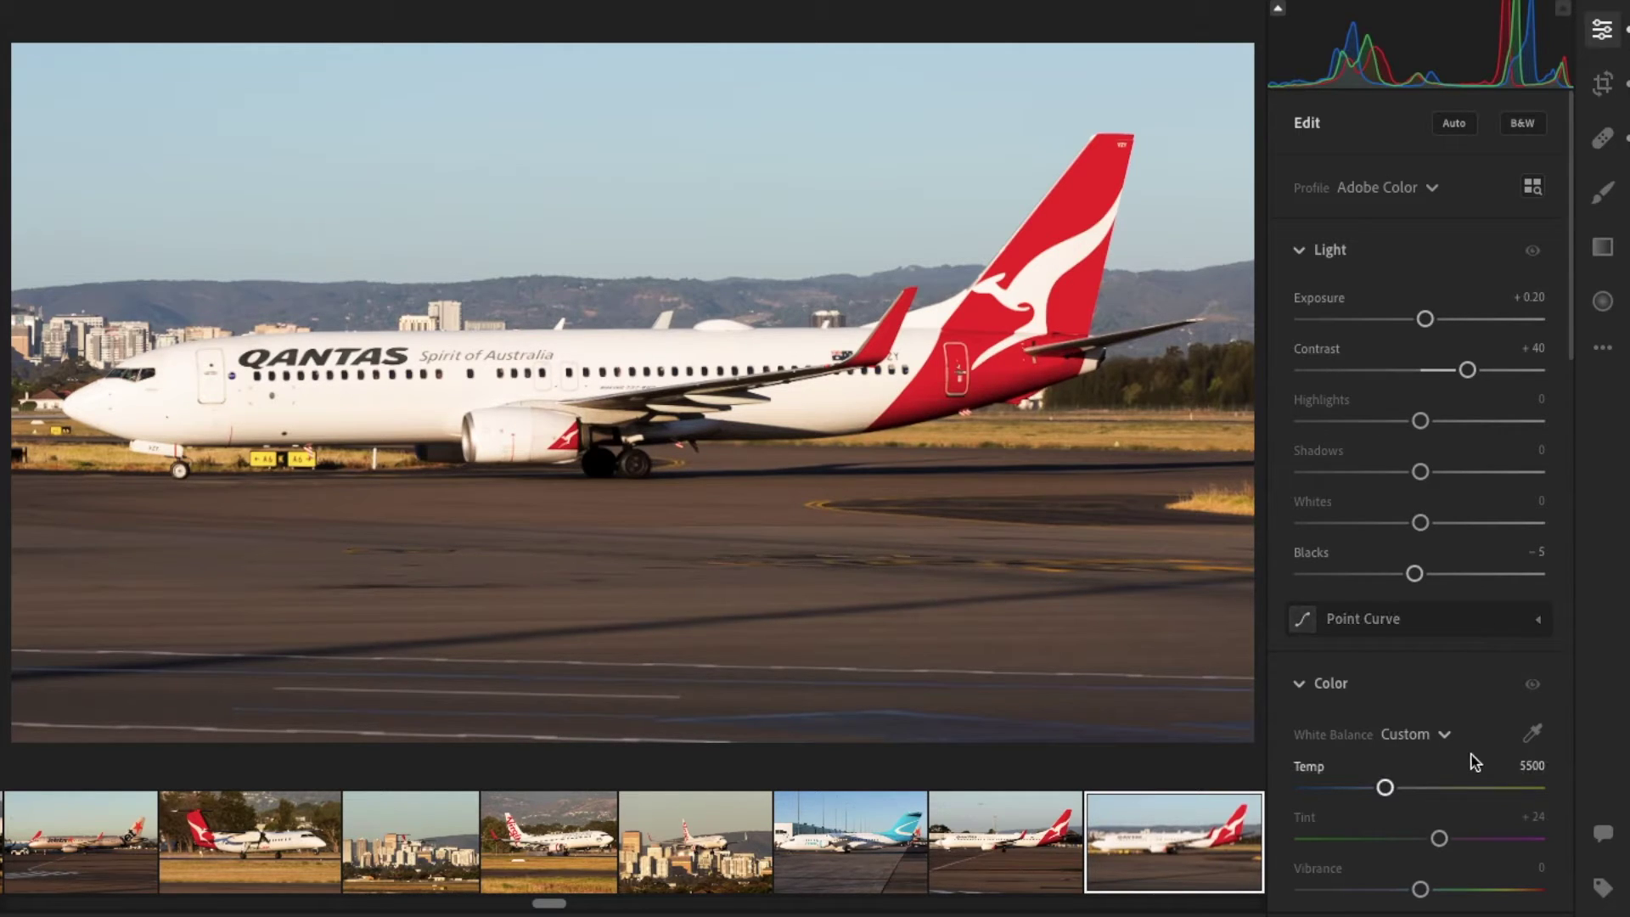
scroll(1444, 743, "down", 1)
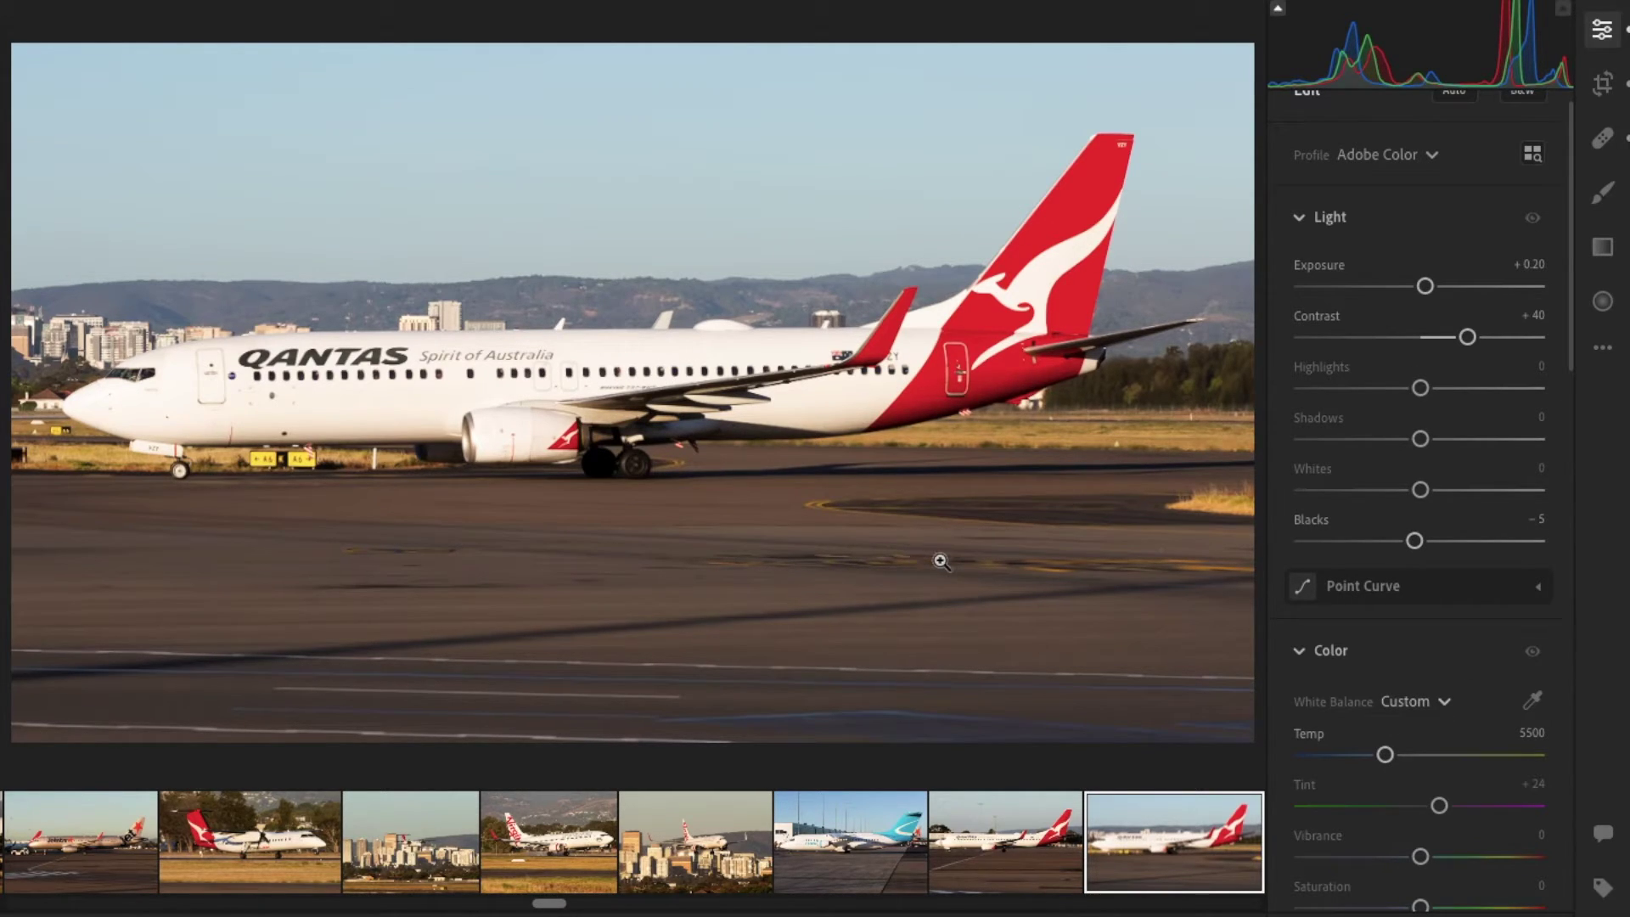
left_click_drag(1419, 490, 1456, 492)
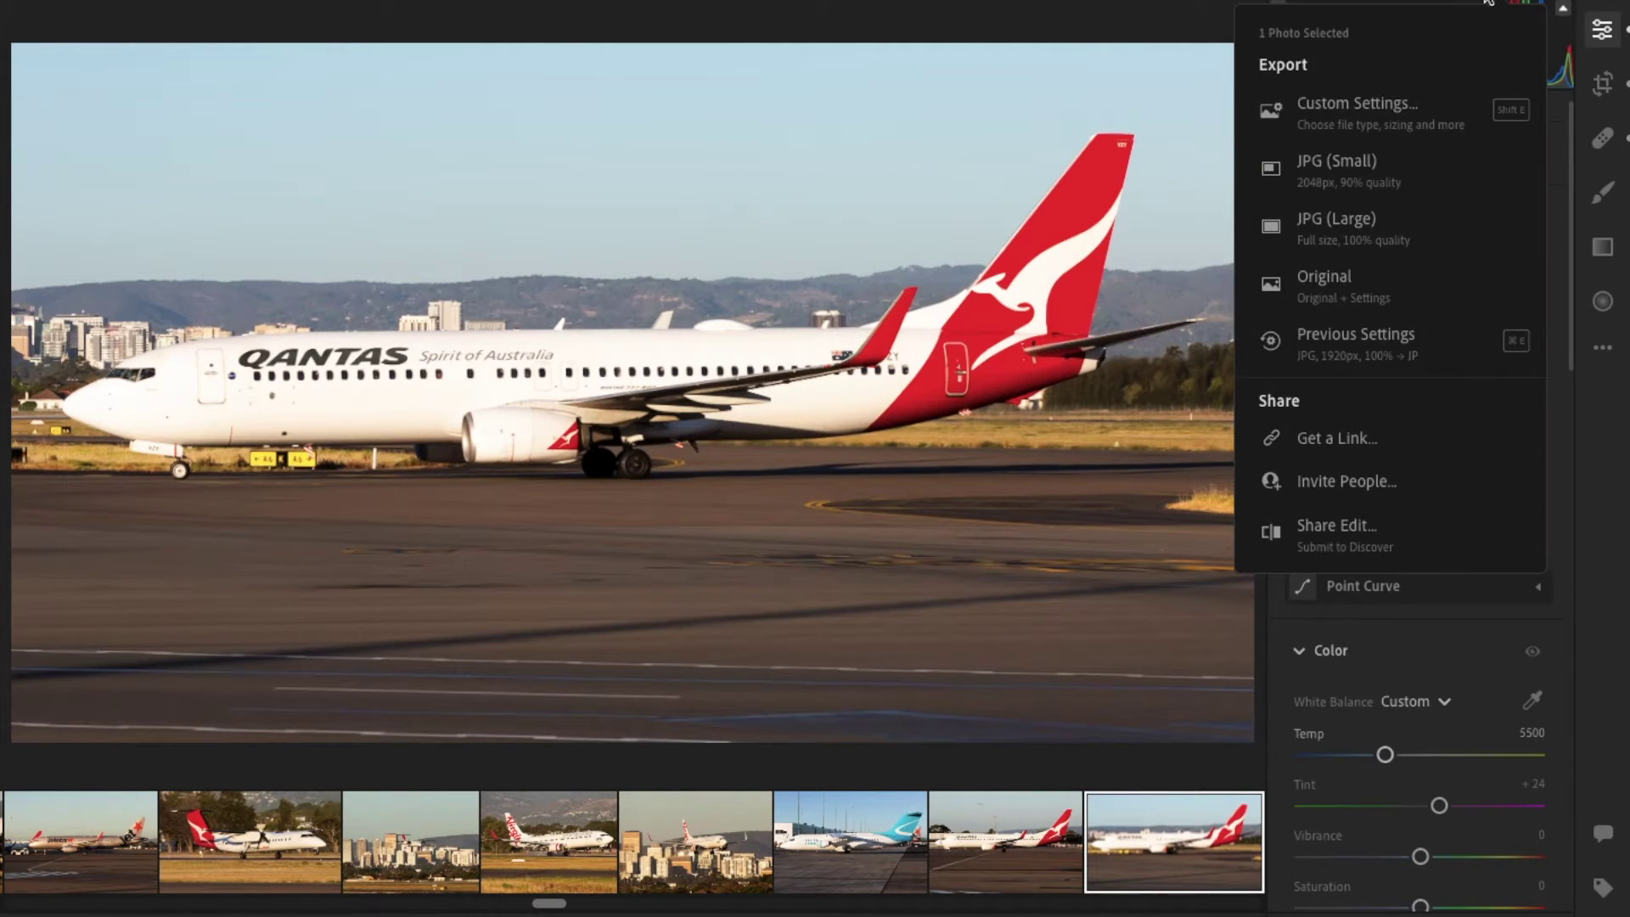
Step: Open the custom export settings, try a long side of 1280 and 1024 pixels, and settle on 1920 pixels
left_click(1424, 114)
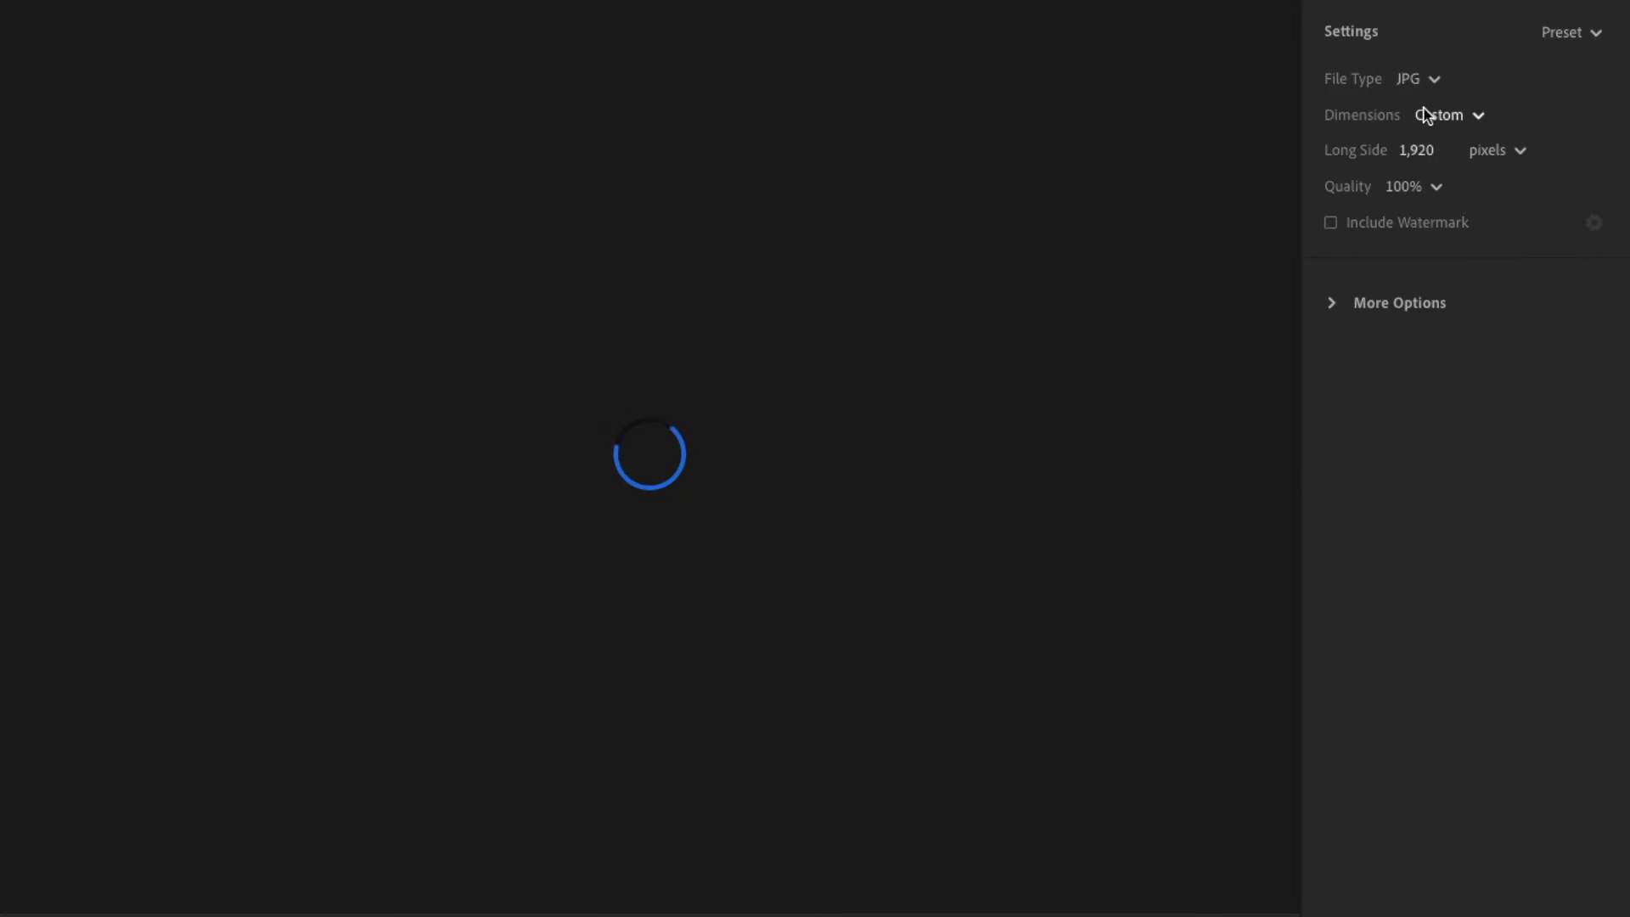
left_click(1433, 151)
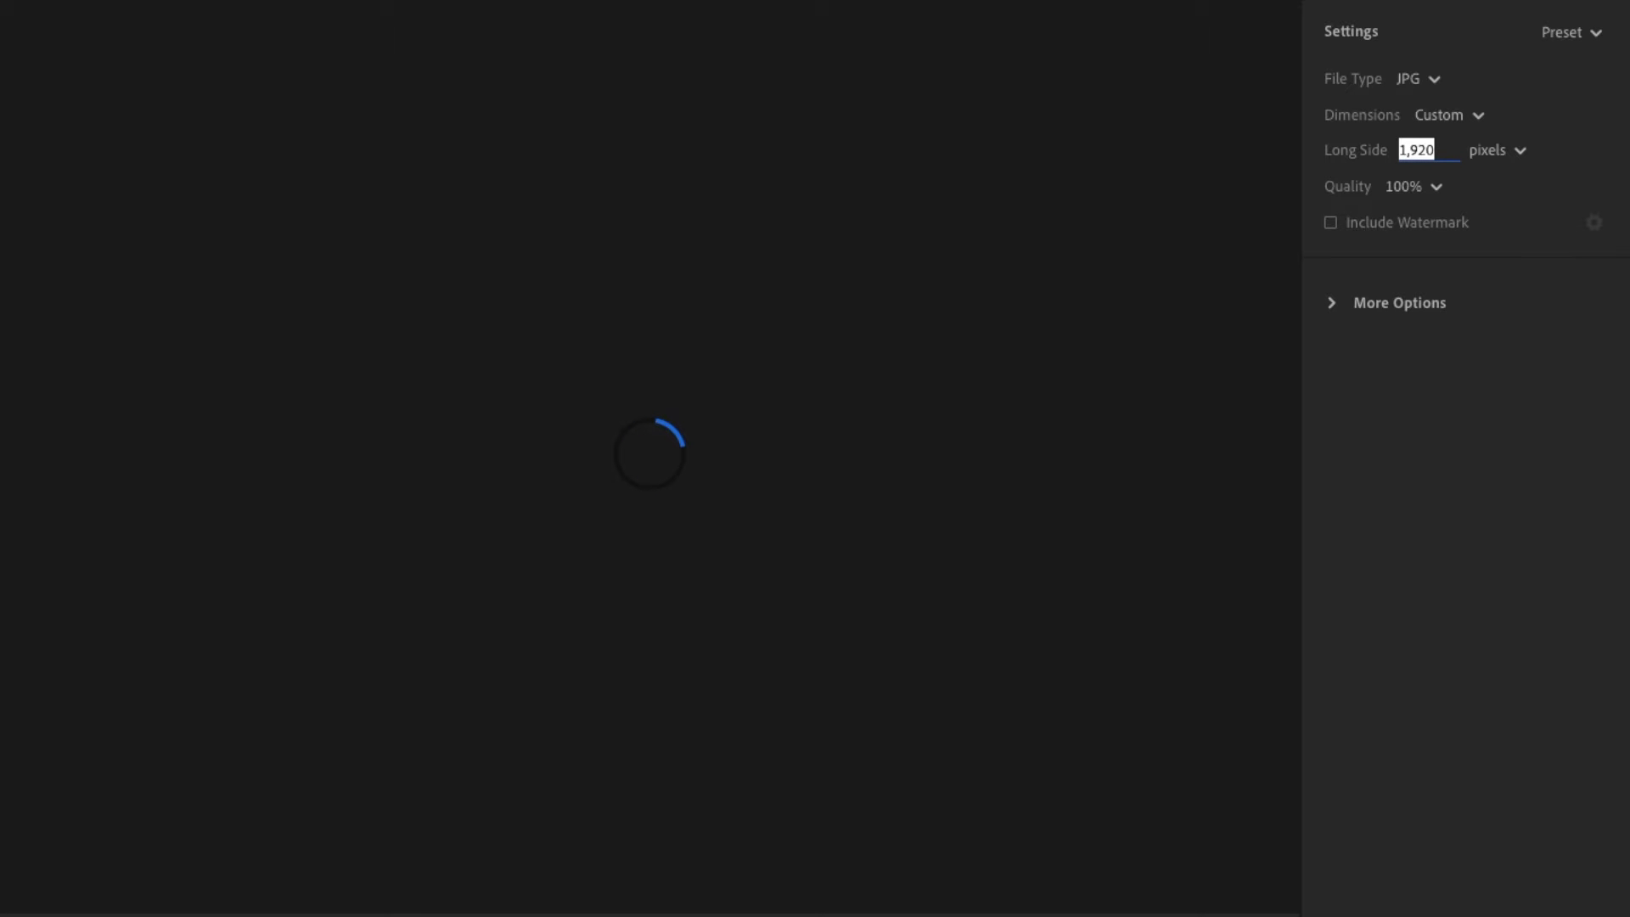
type("1280")
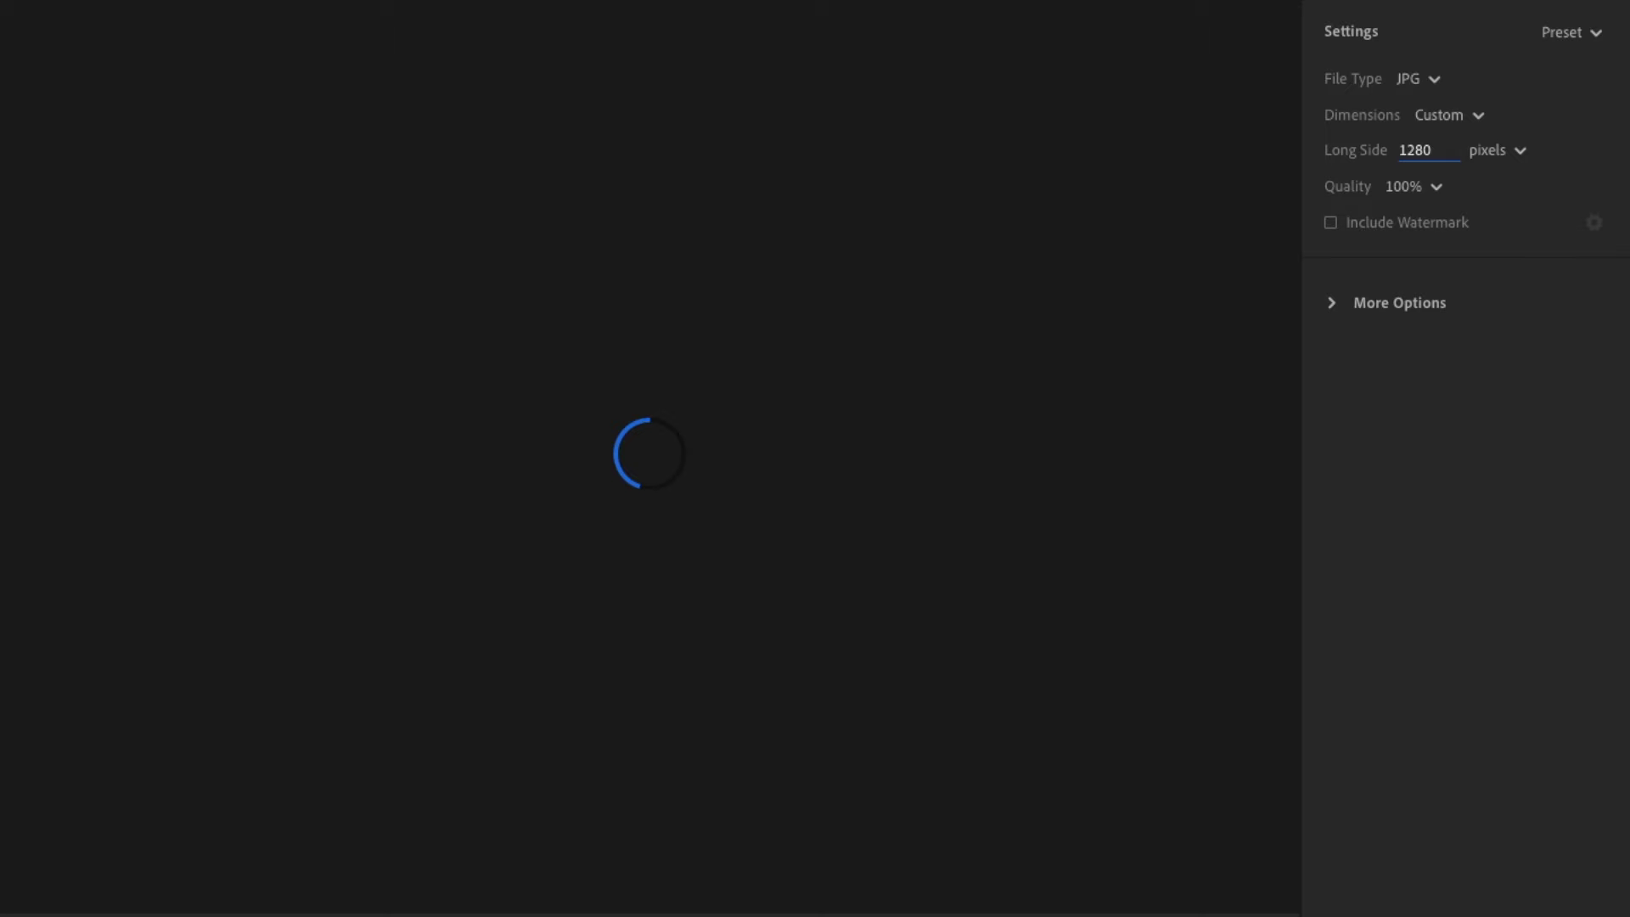
key("BackSpace")
key("BackSpace")
key("BackSpace")
type("024")
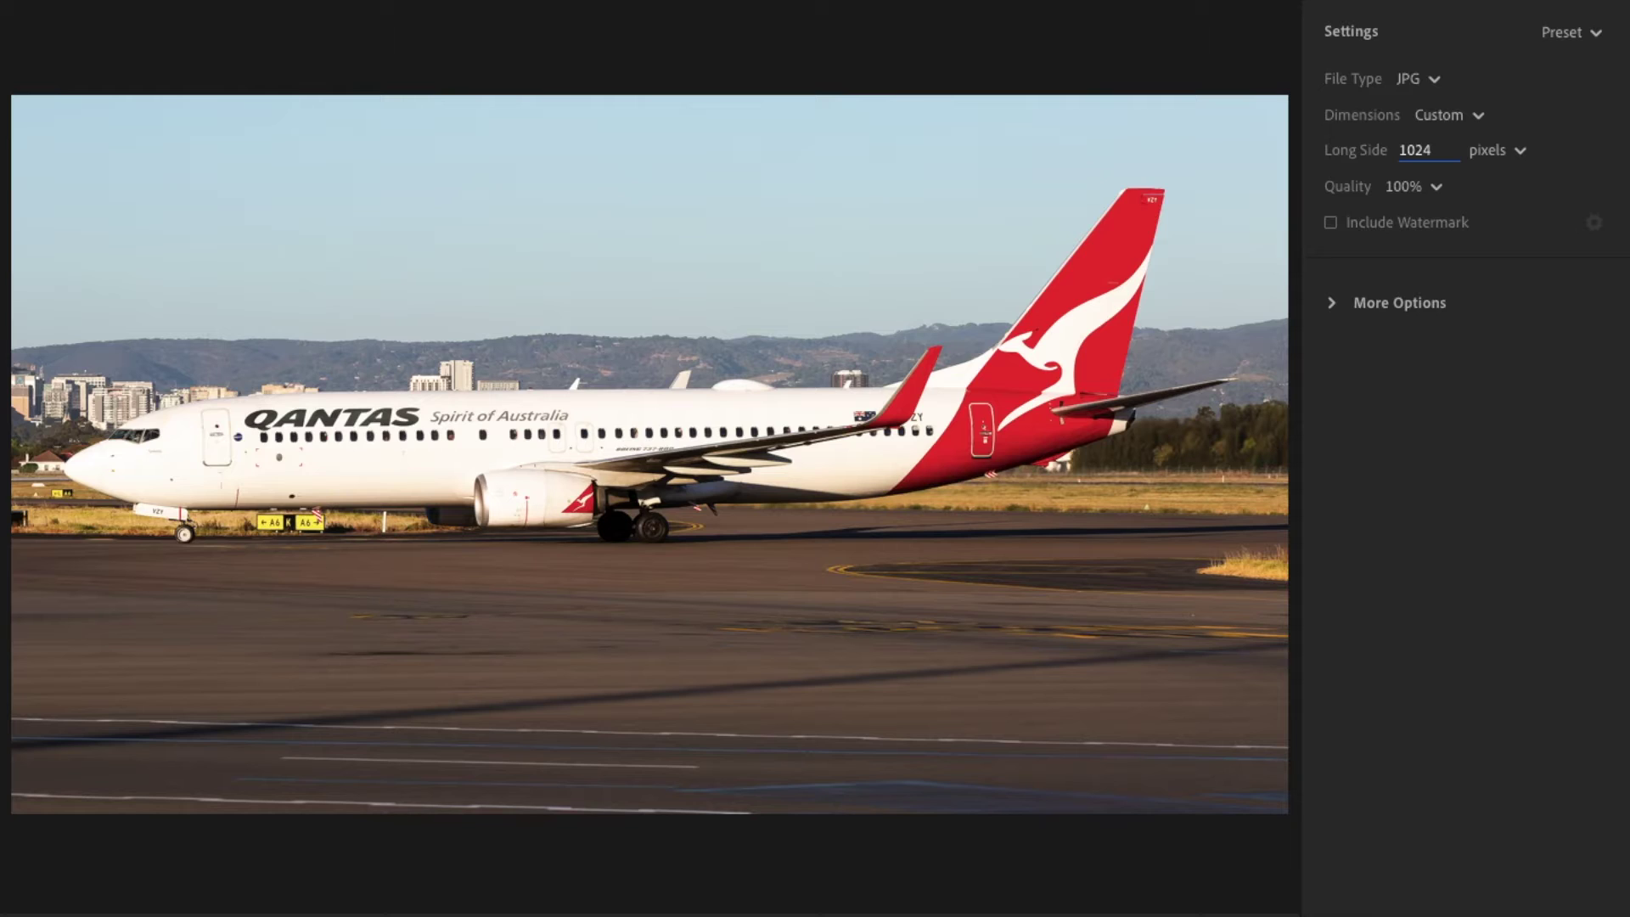
key("BackSpace")
key("BackSpace")
key("BackSpace")
key("BackSpace")
type("1280")
key("BackSpace")
key("BackSpace")
key("BackSpace")
key("BackSpace")
left_click(815, 247)
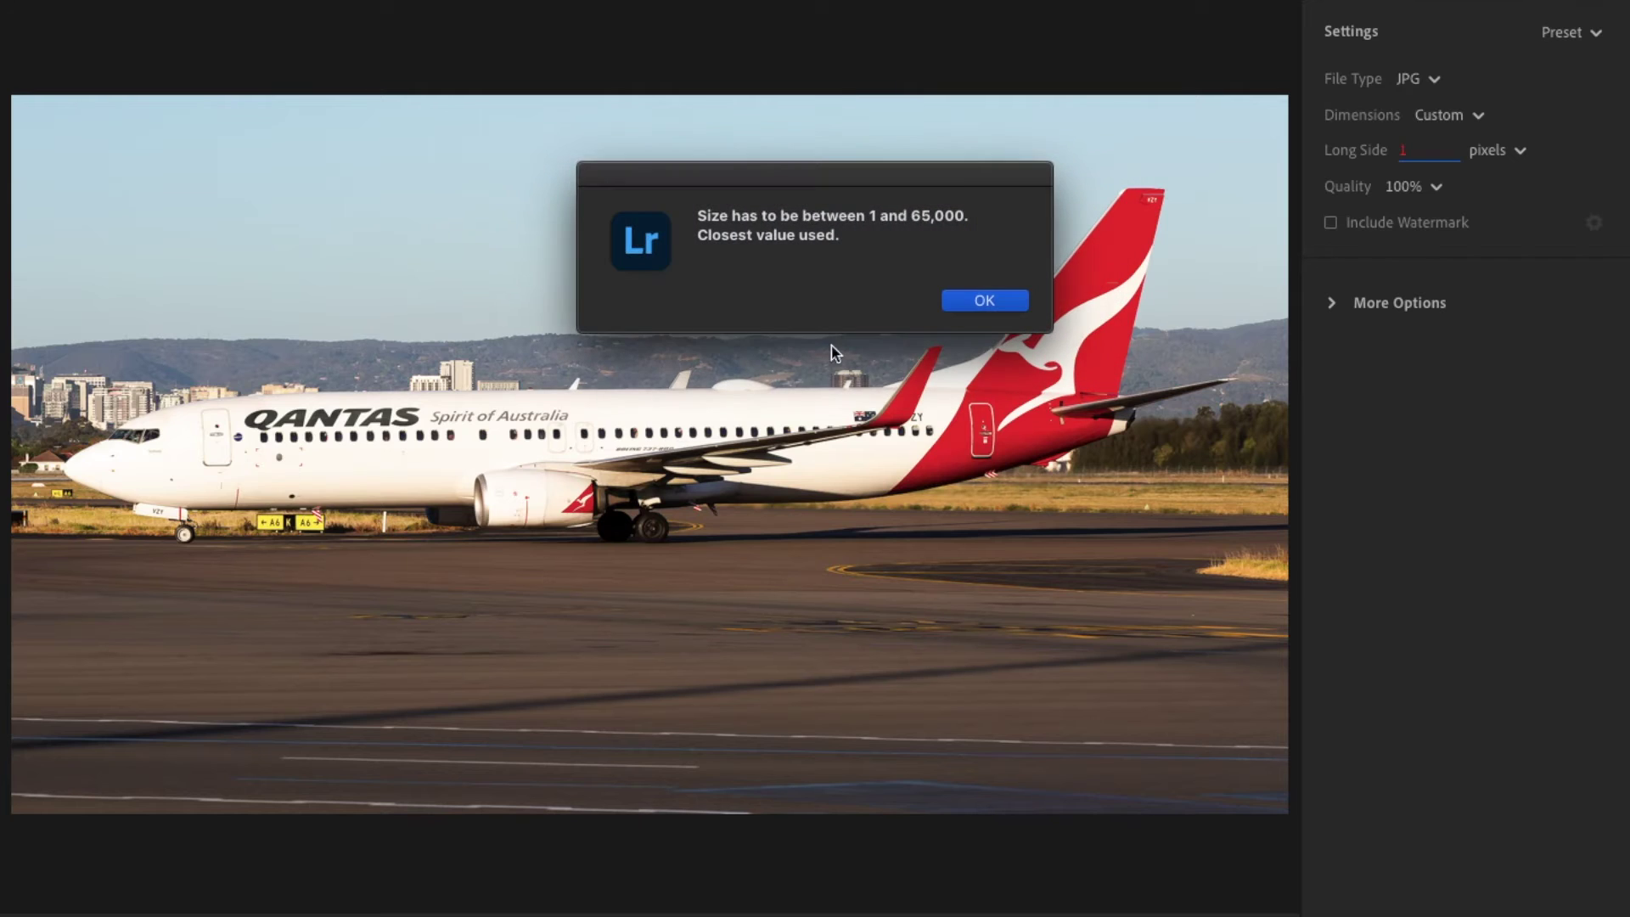
left_click(984, 300)
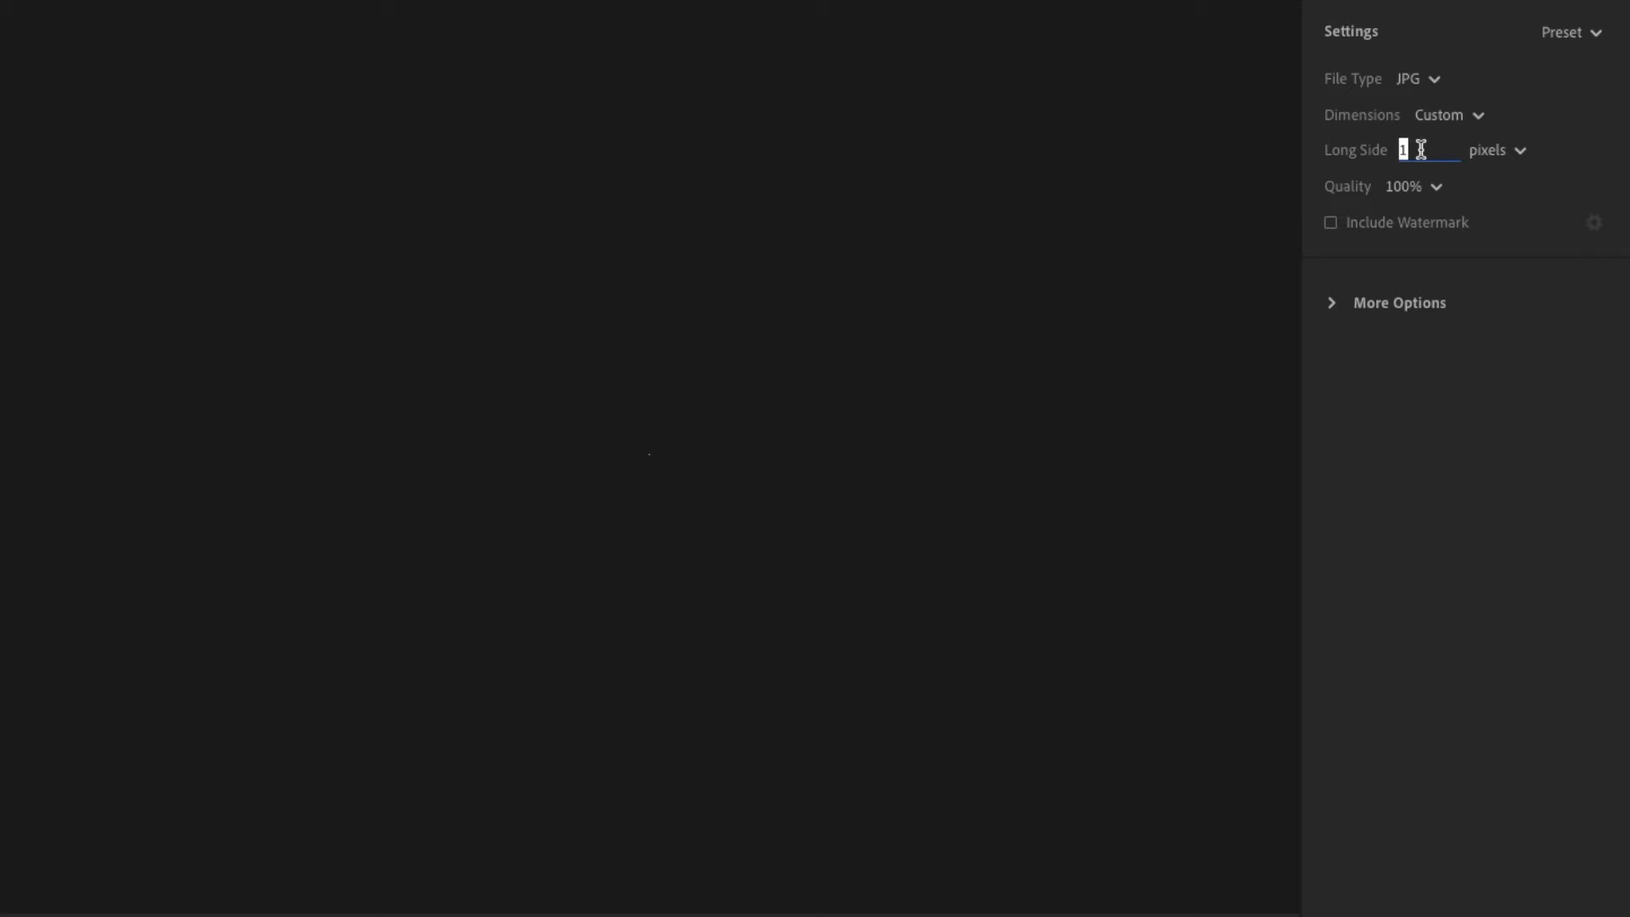
type("1920")
key("Return")
Step: Expand the additional export options and check the registration part of the custom file name VH-VYZ JP YT
left_click(1413, 304)
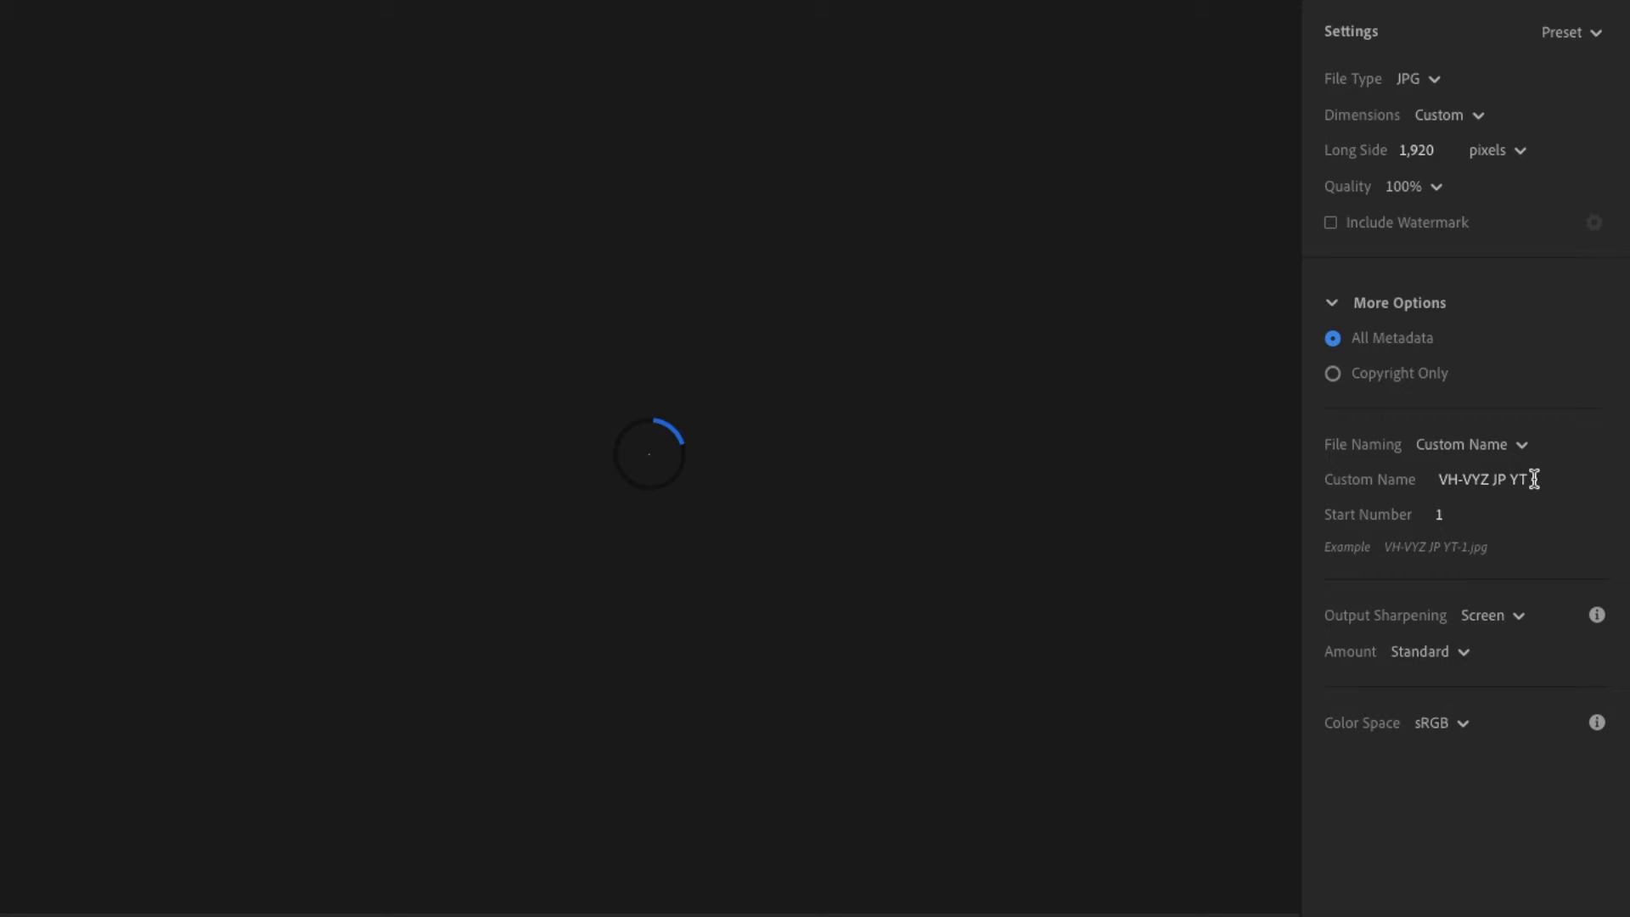
left_click(1534, 480)
left_click(1443, 480)
left_click(1491, 484, "shift")
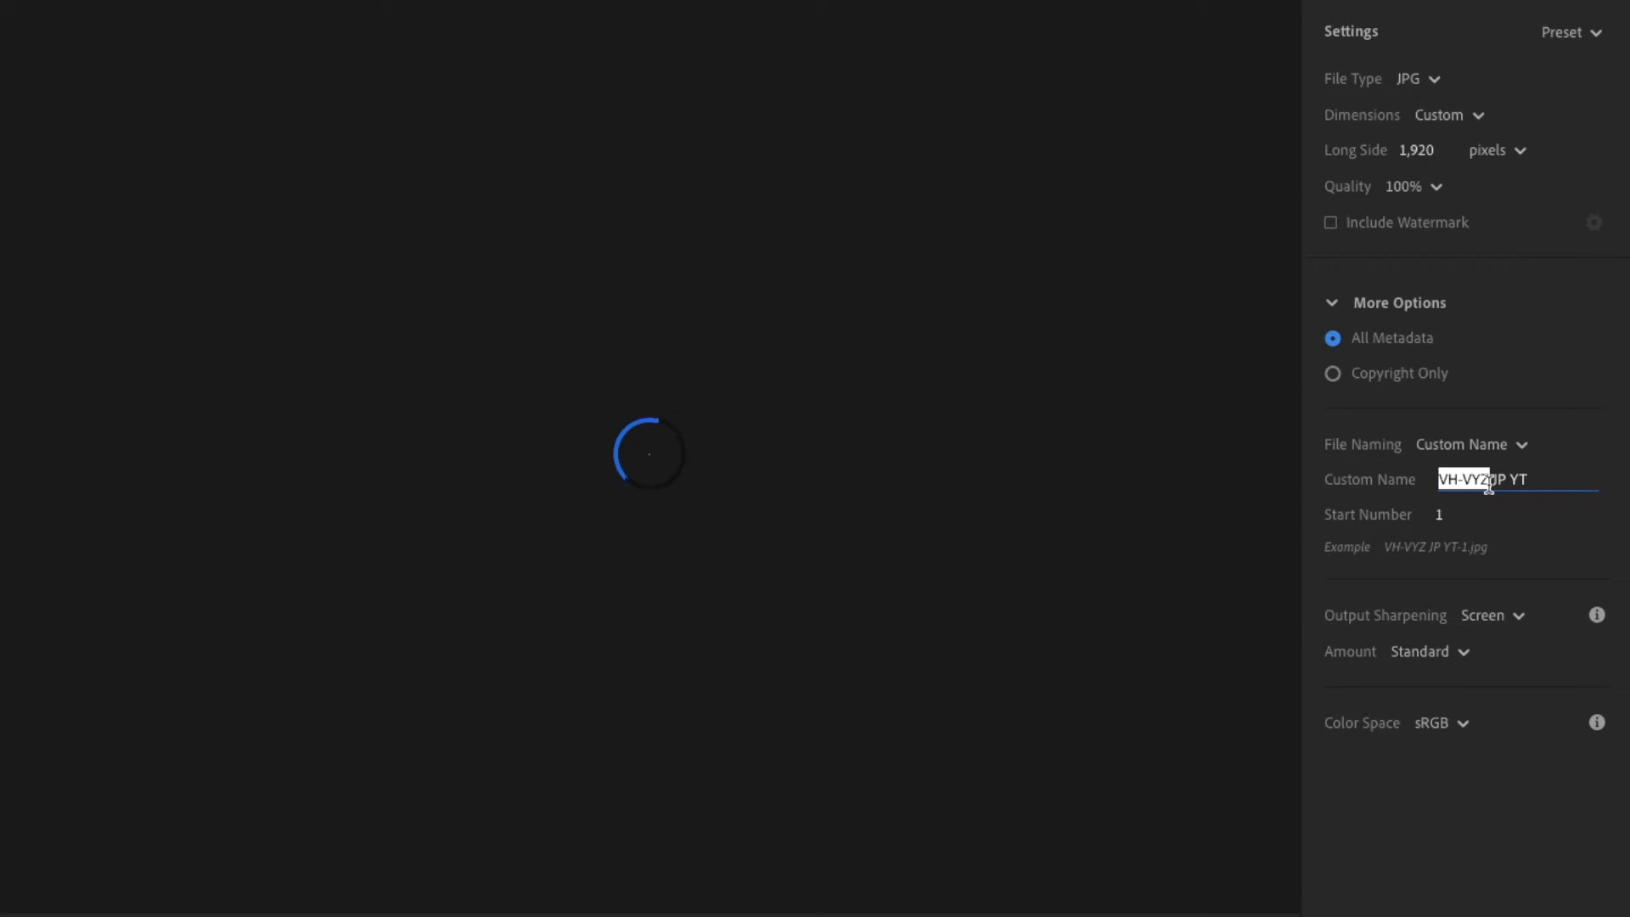
left_click(1521, 480)
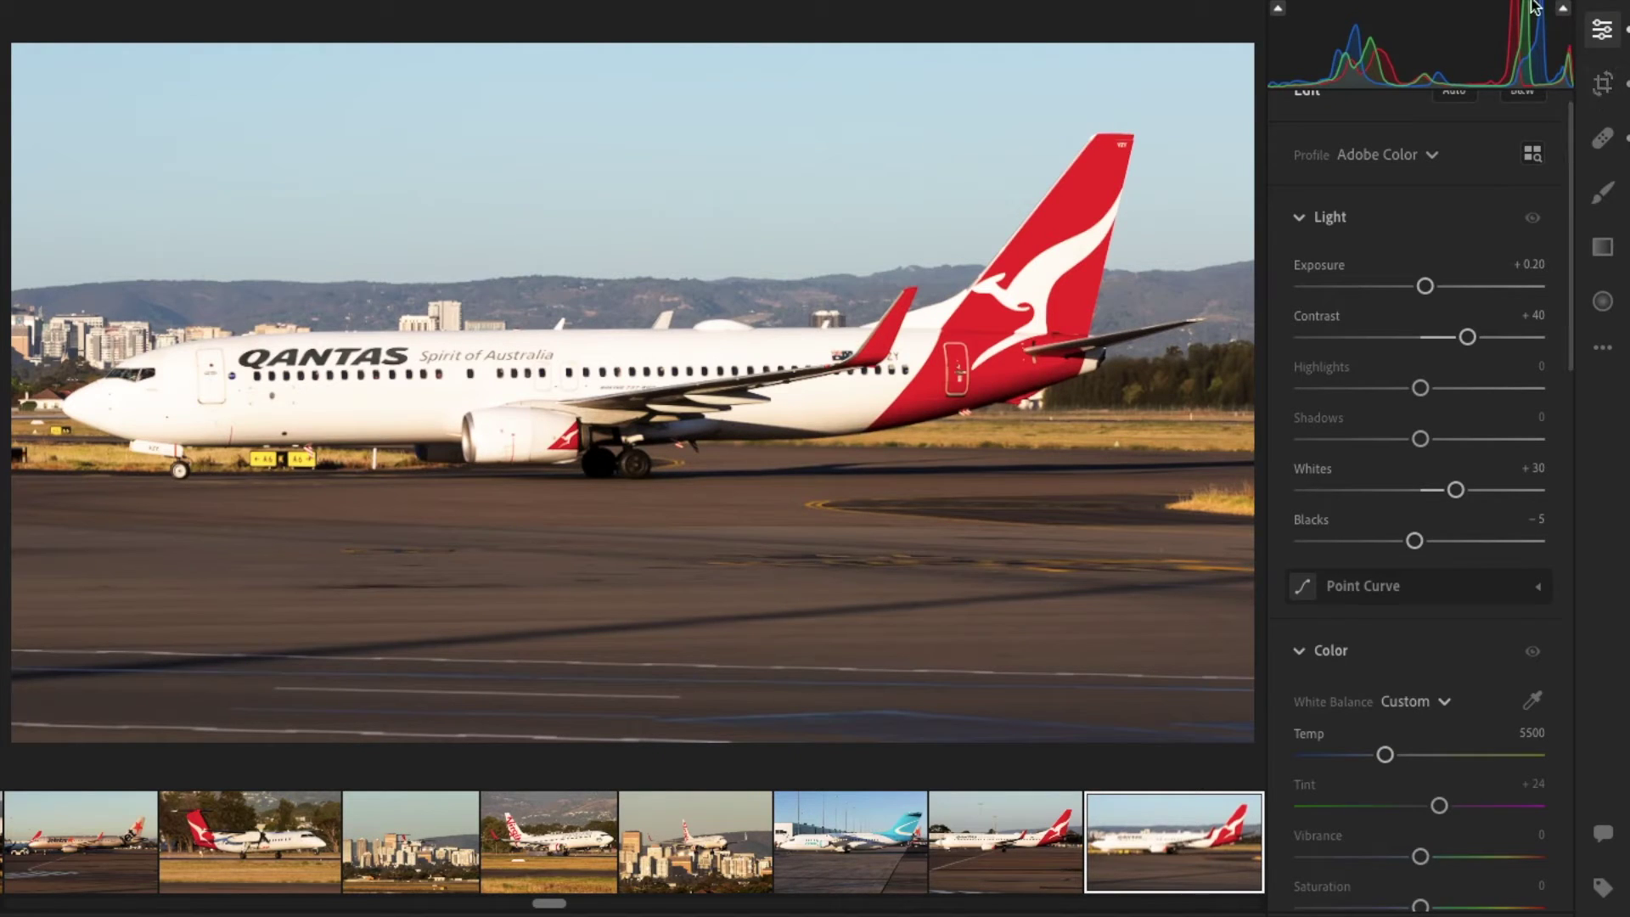
Step: Check the preview in the custom export settings and export the photo as a 1920-pixel JPG into the JP folder
left_click(1536, 6)
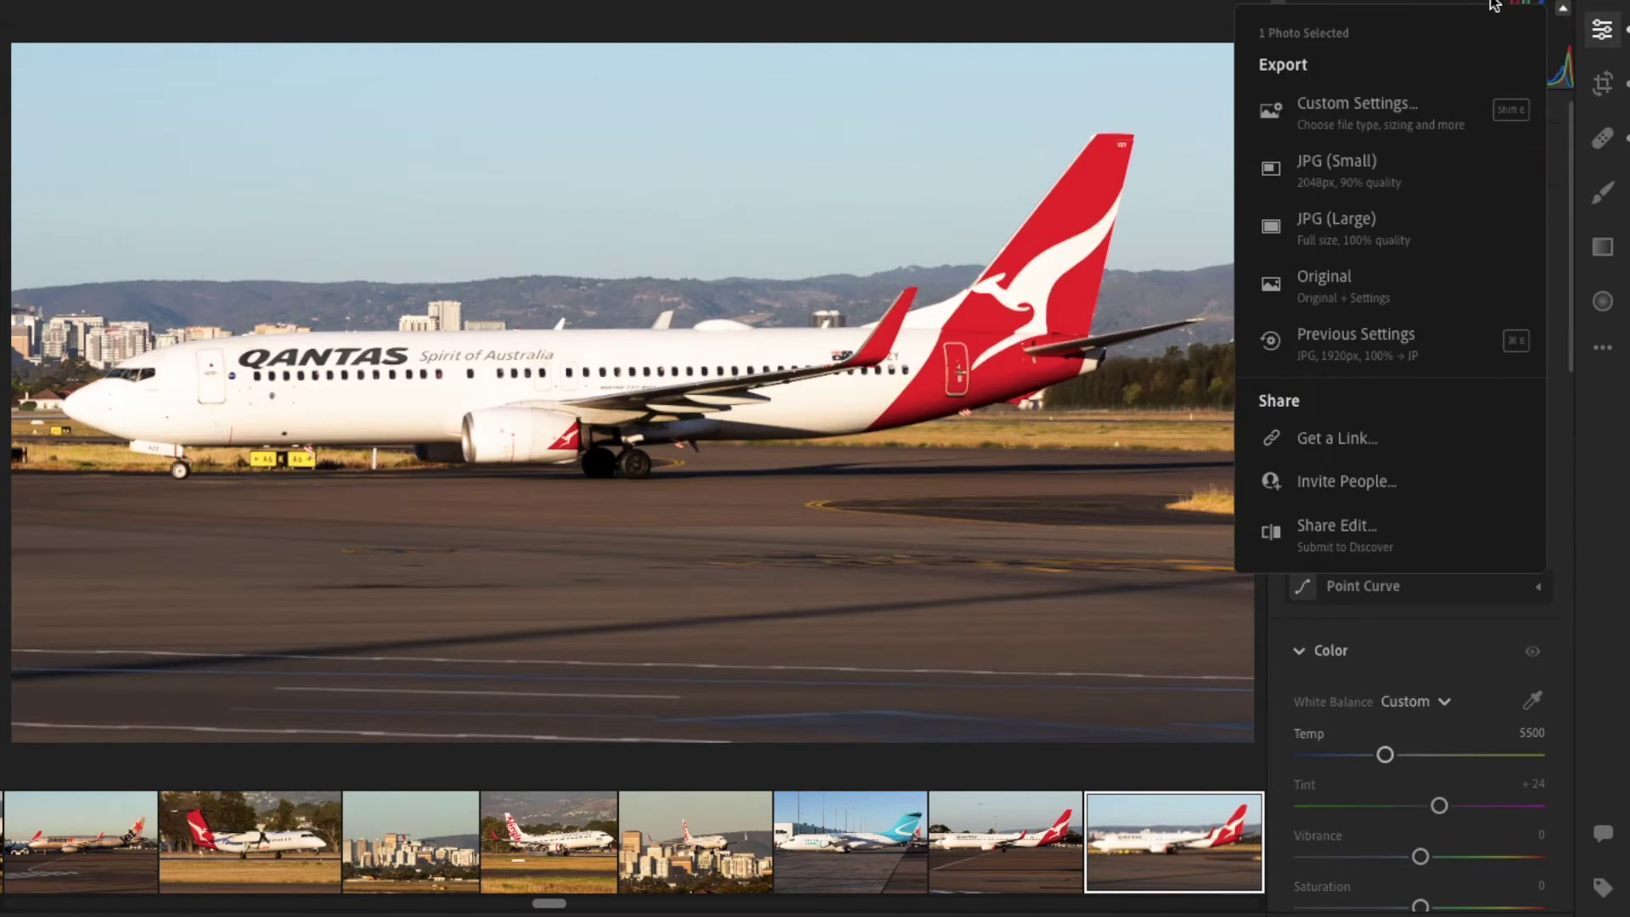
left_click(1428, 109)
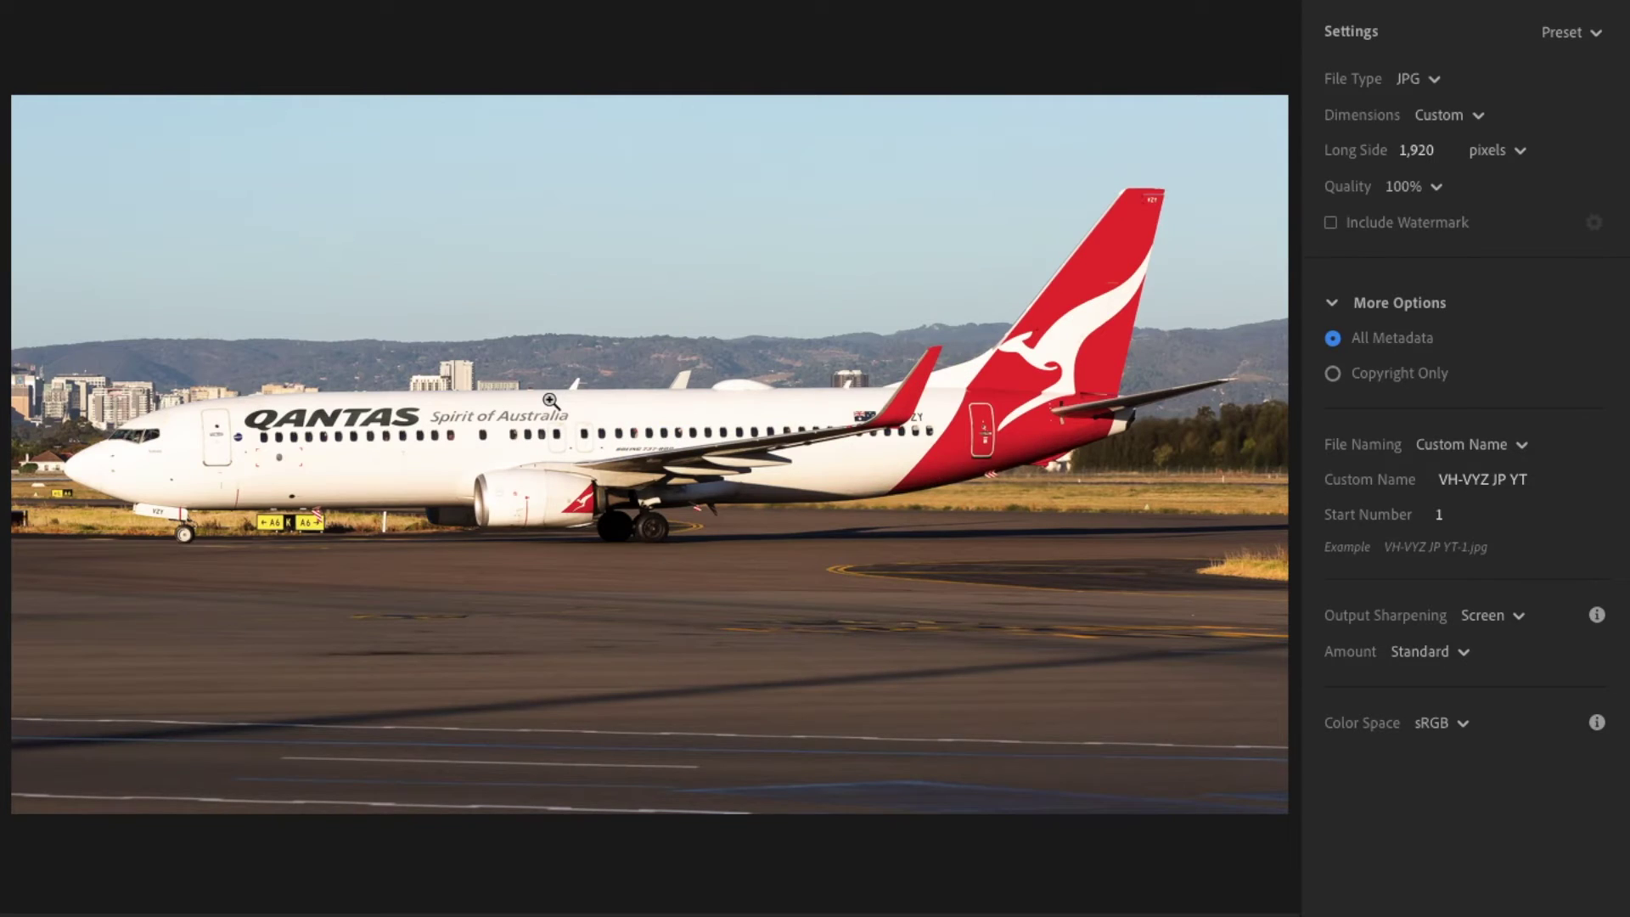
left_click(550, 400)
left_click(550, 400)
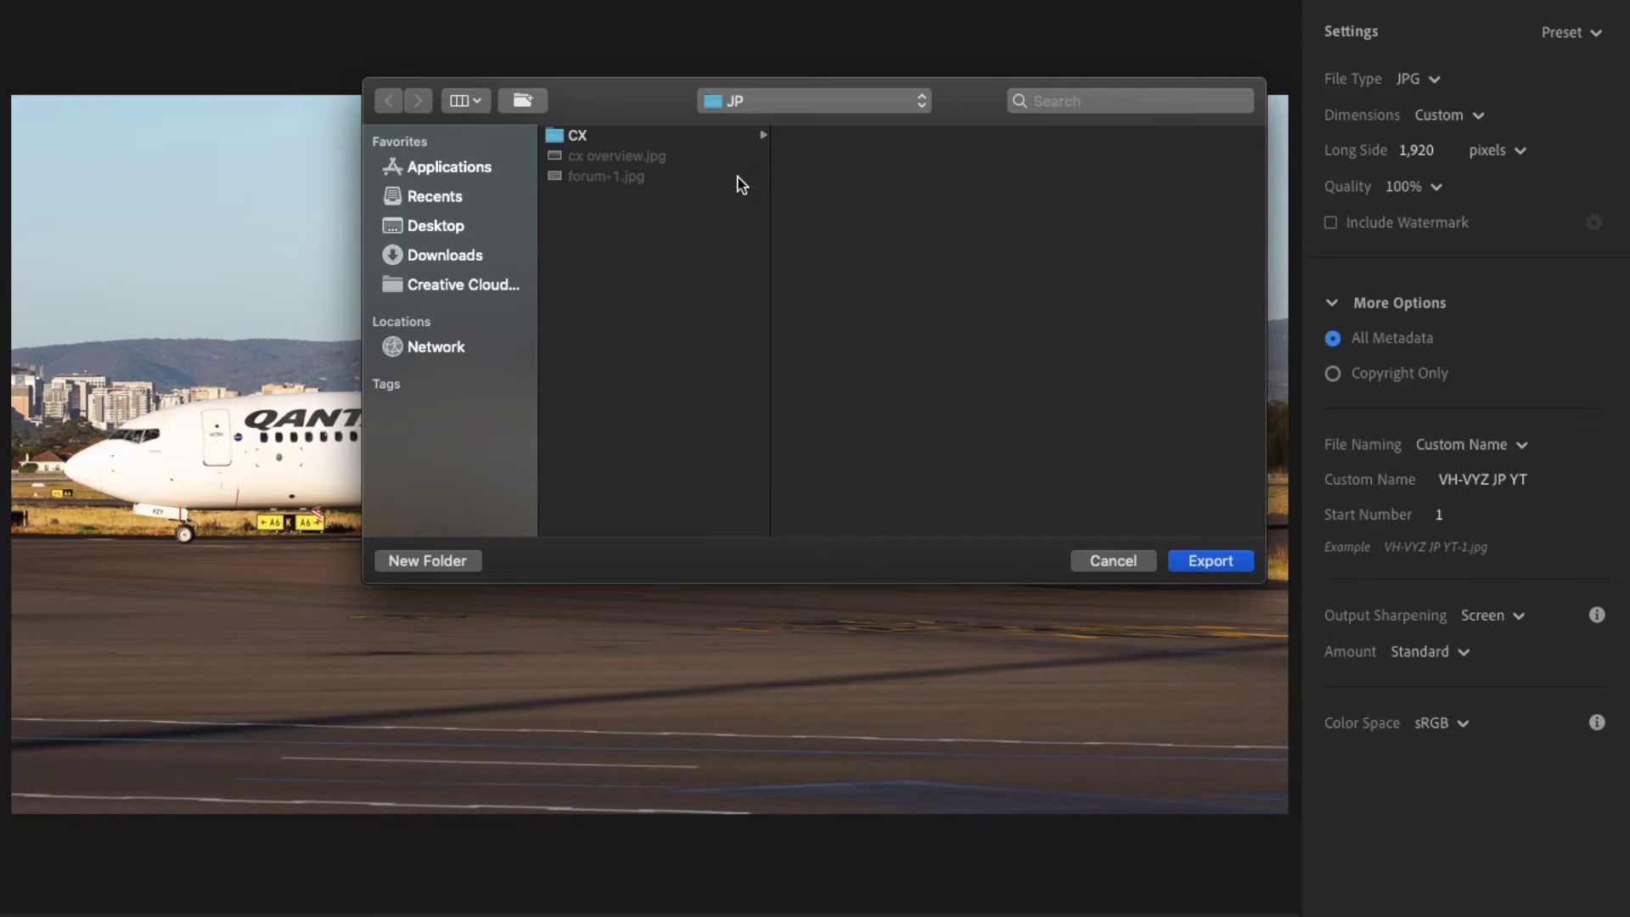
left_click(1211, 563)
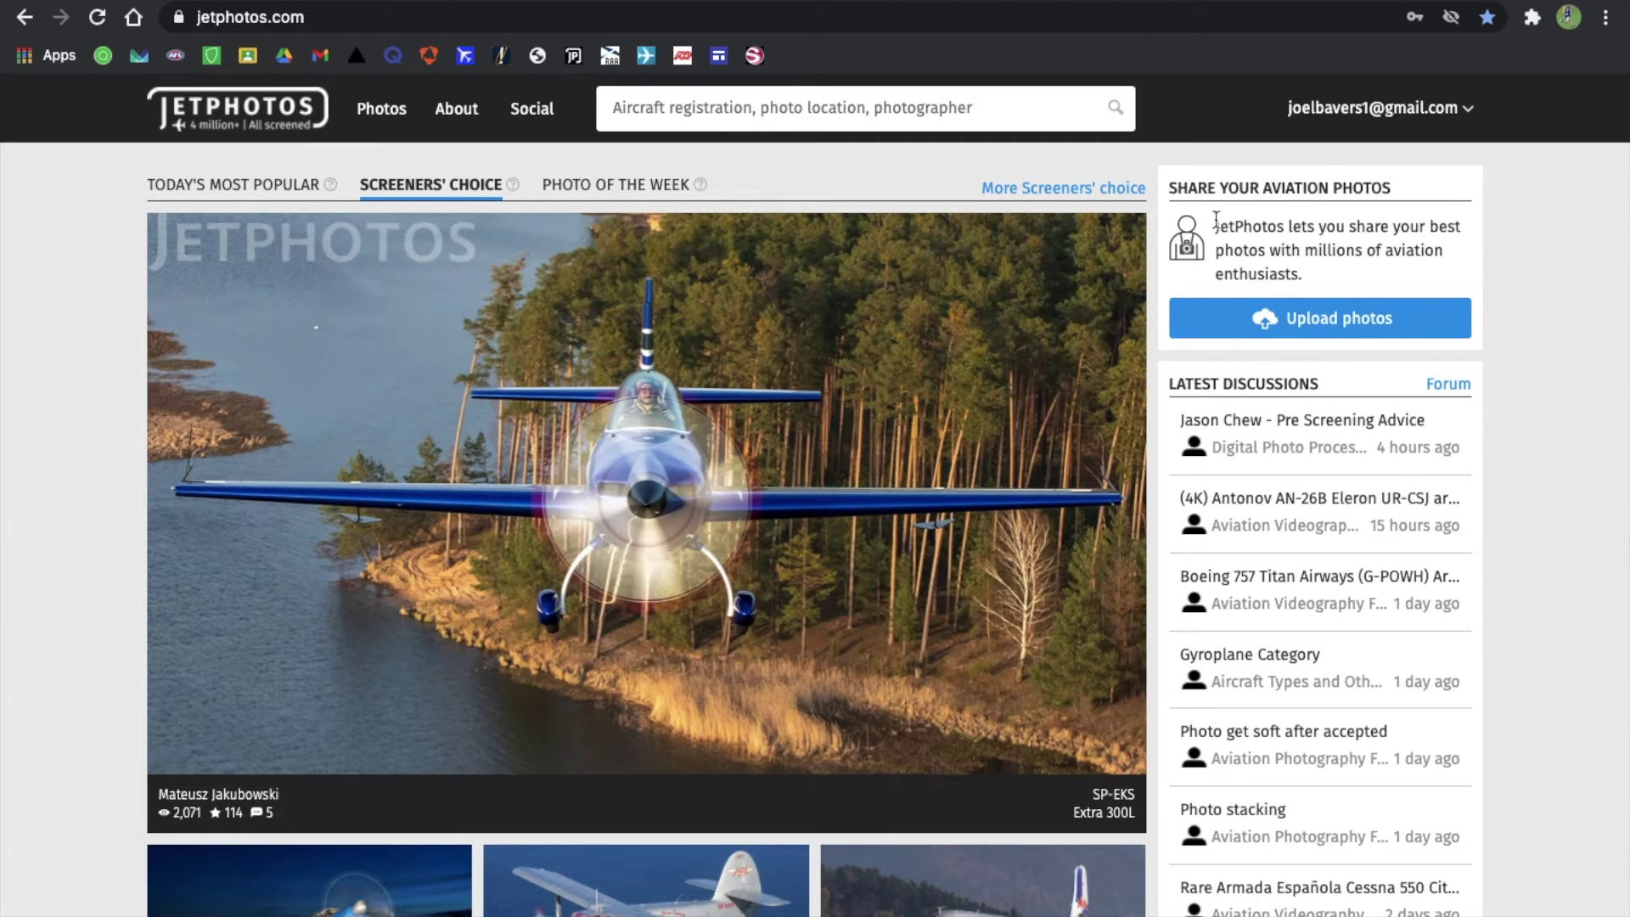
Step: Start a photo upload on JetPhotos and choose VH-VYZ JP YT-1.jpg from the JP folder on the Desktop
left_click(1350, 326)
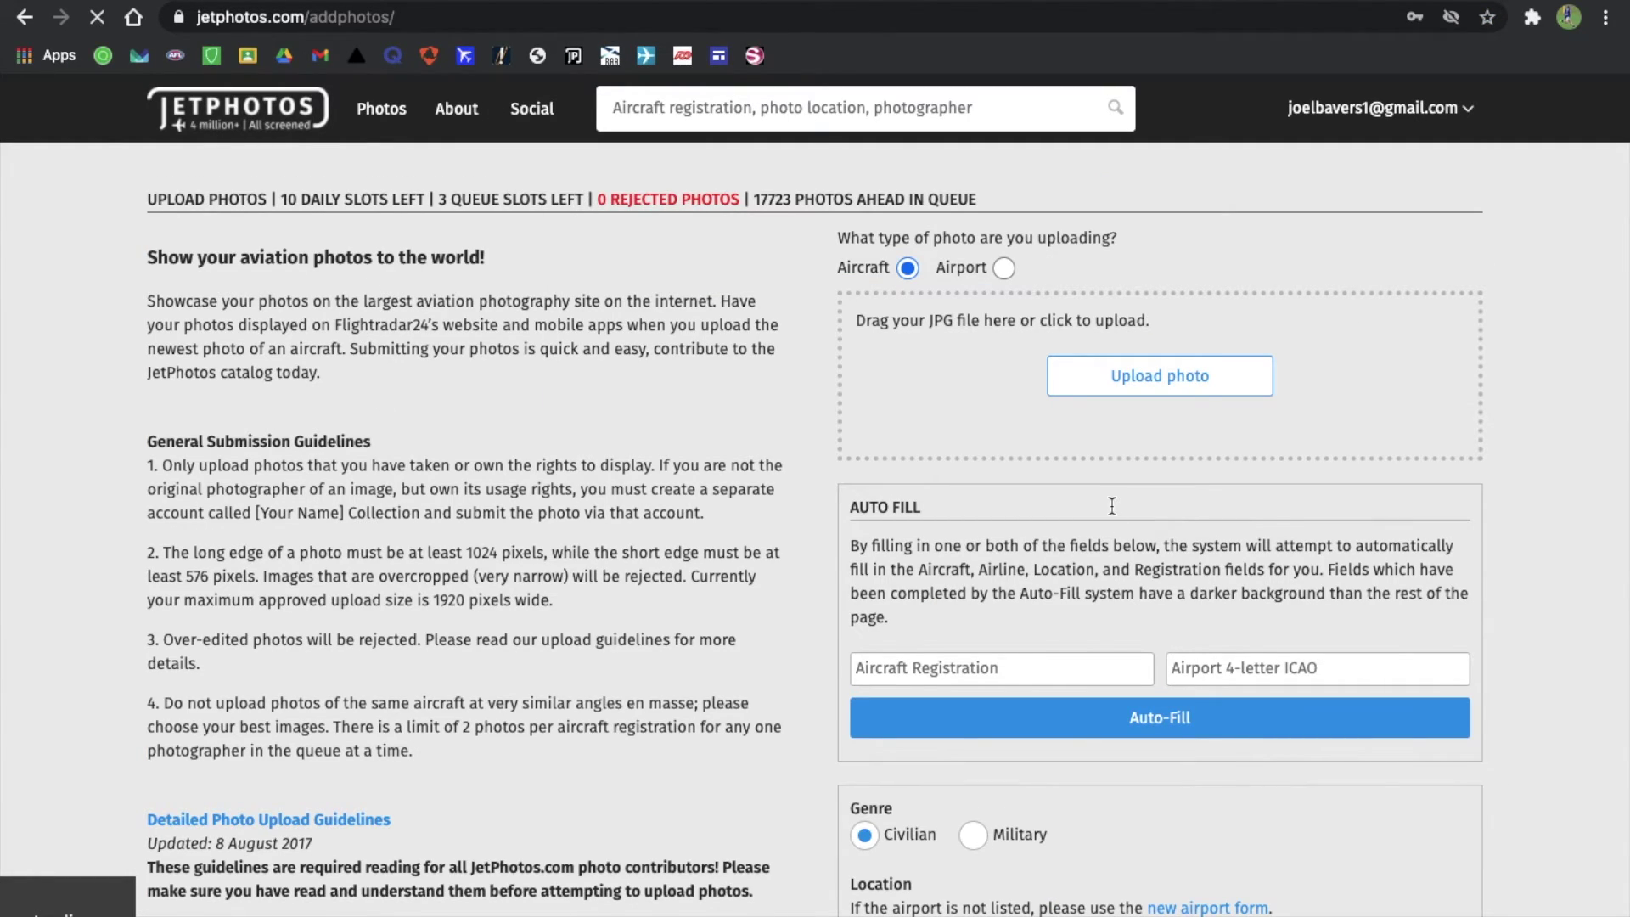
scroll(1430, 551, "down", 1)
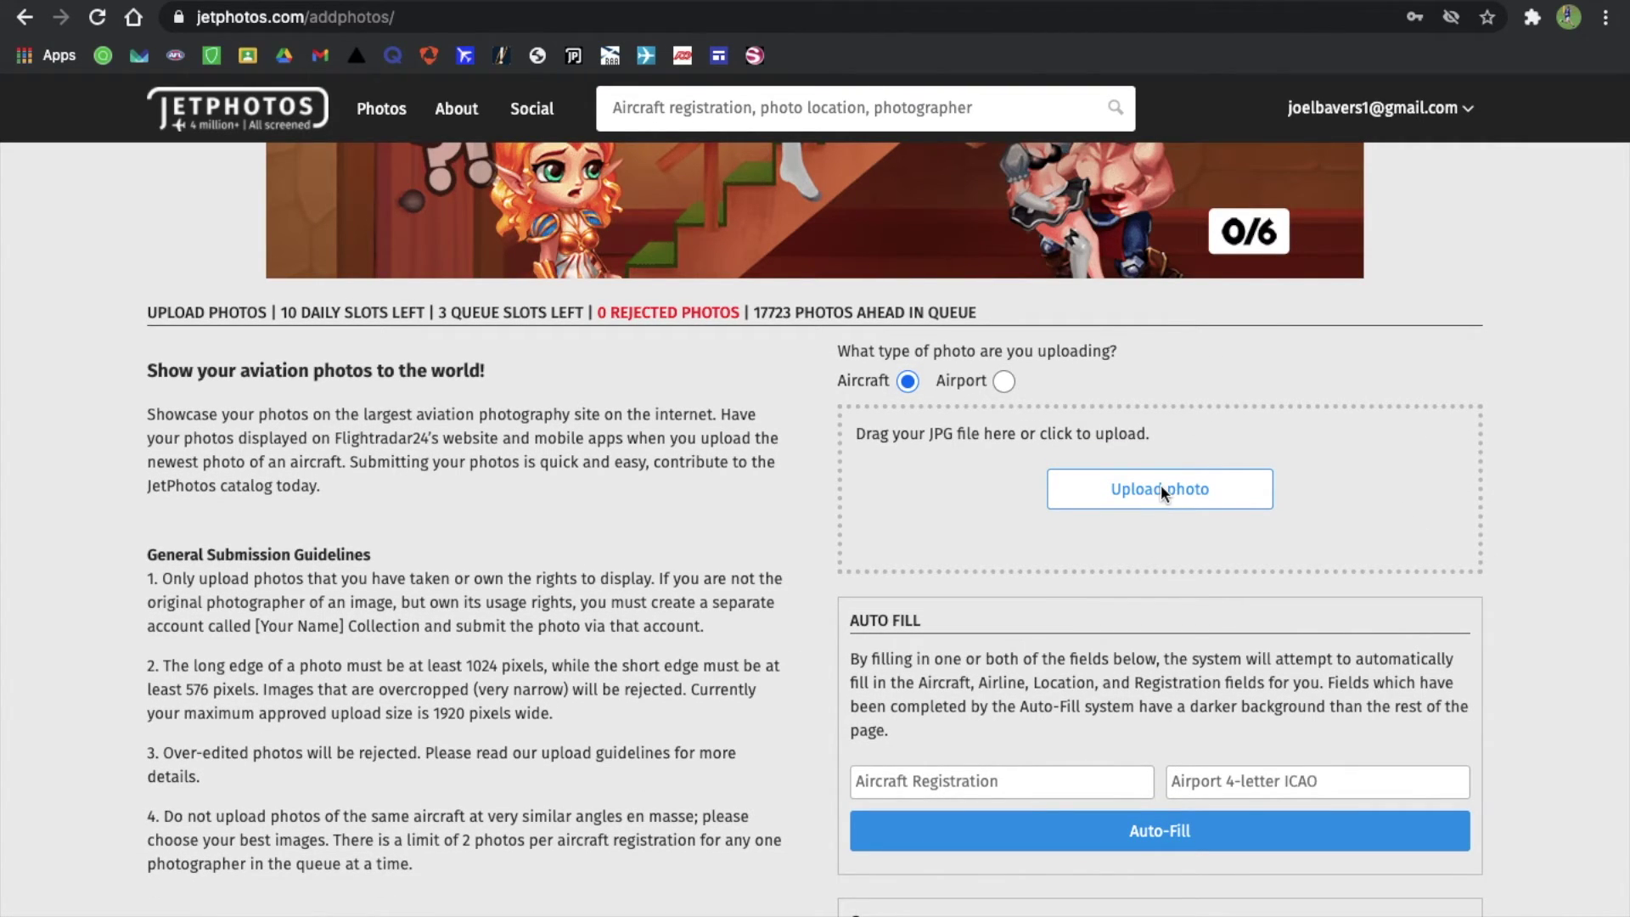
left_click(1160, 490)
left_click(618, 7)
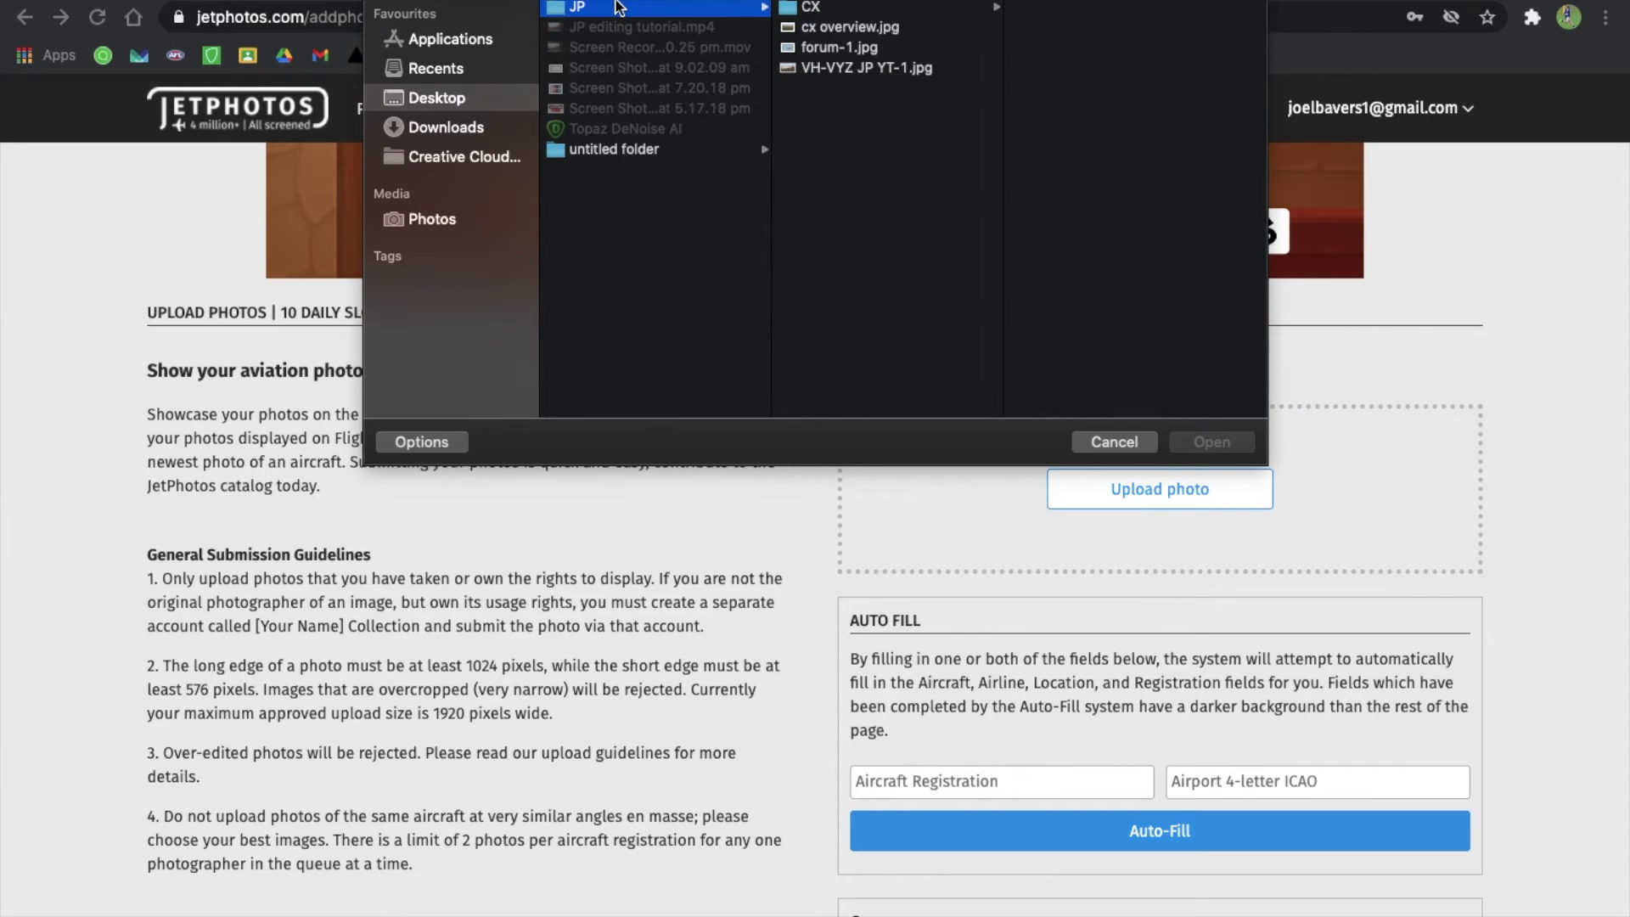
left_click(852, 69)
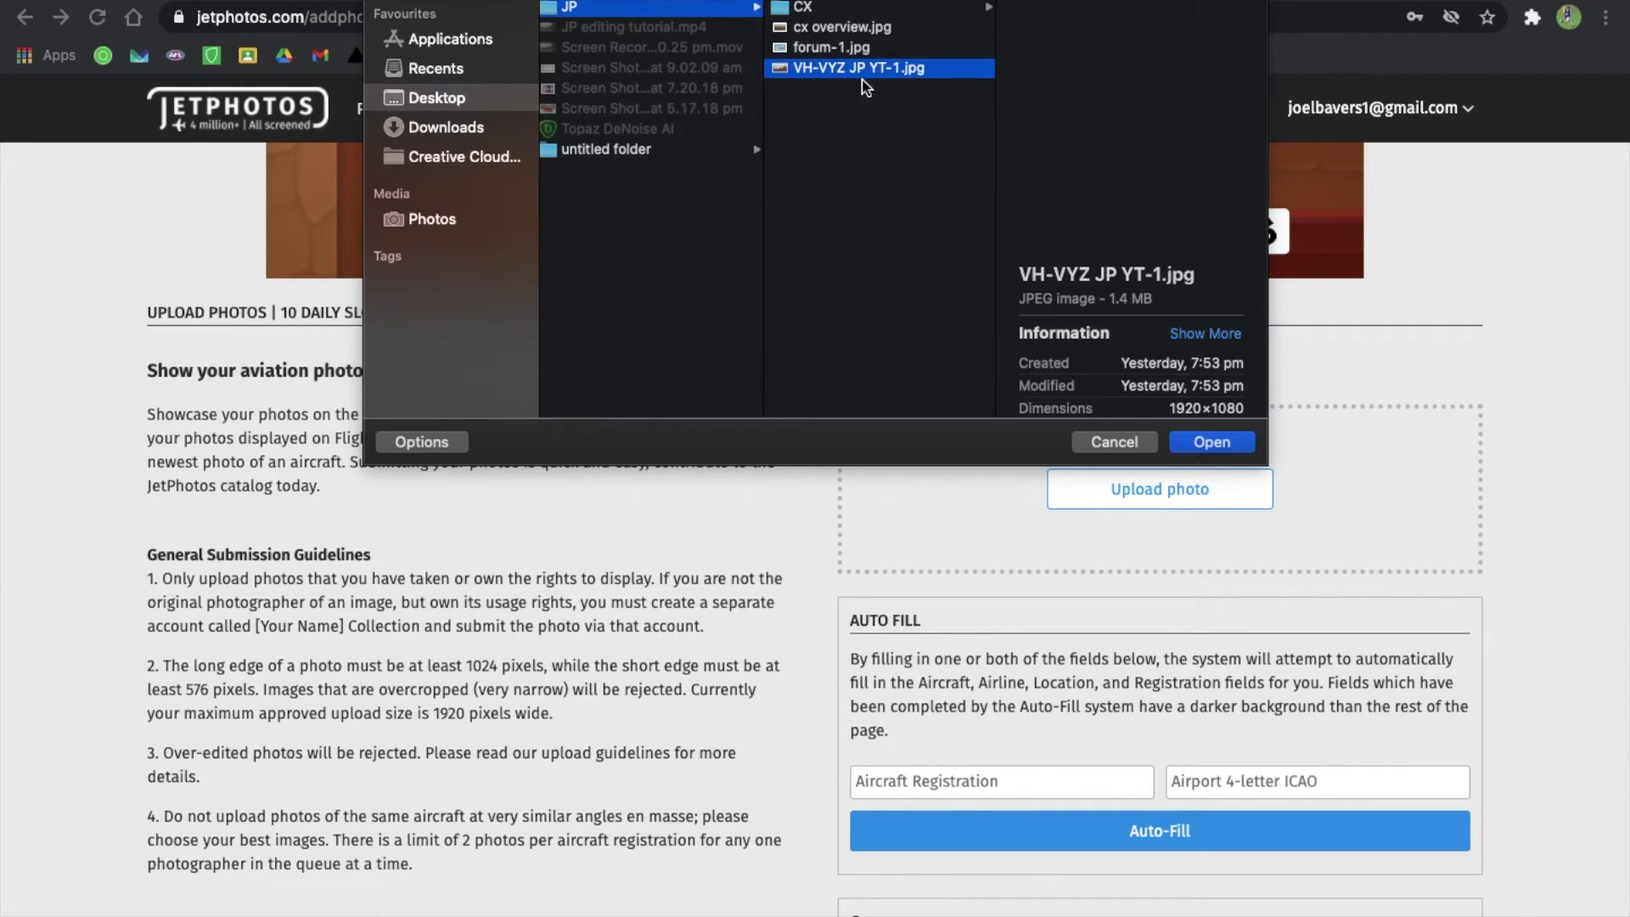
left_click(1214, 443)
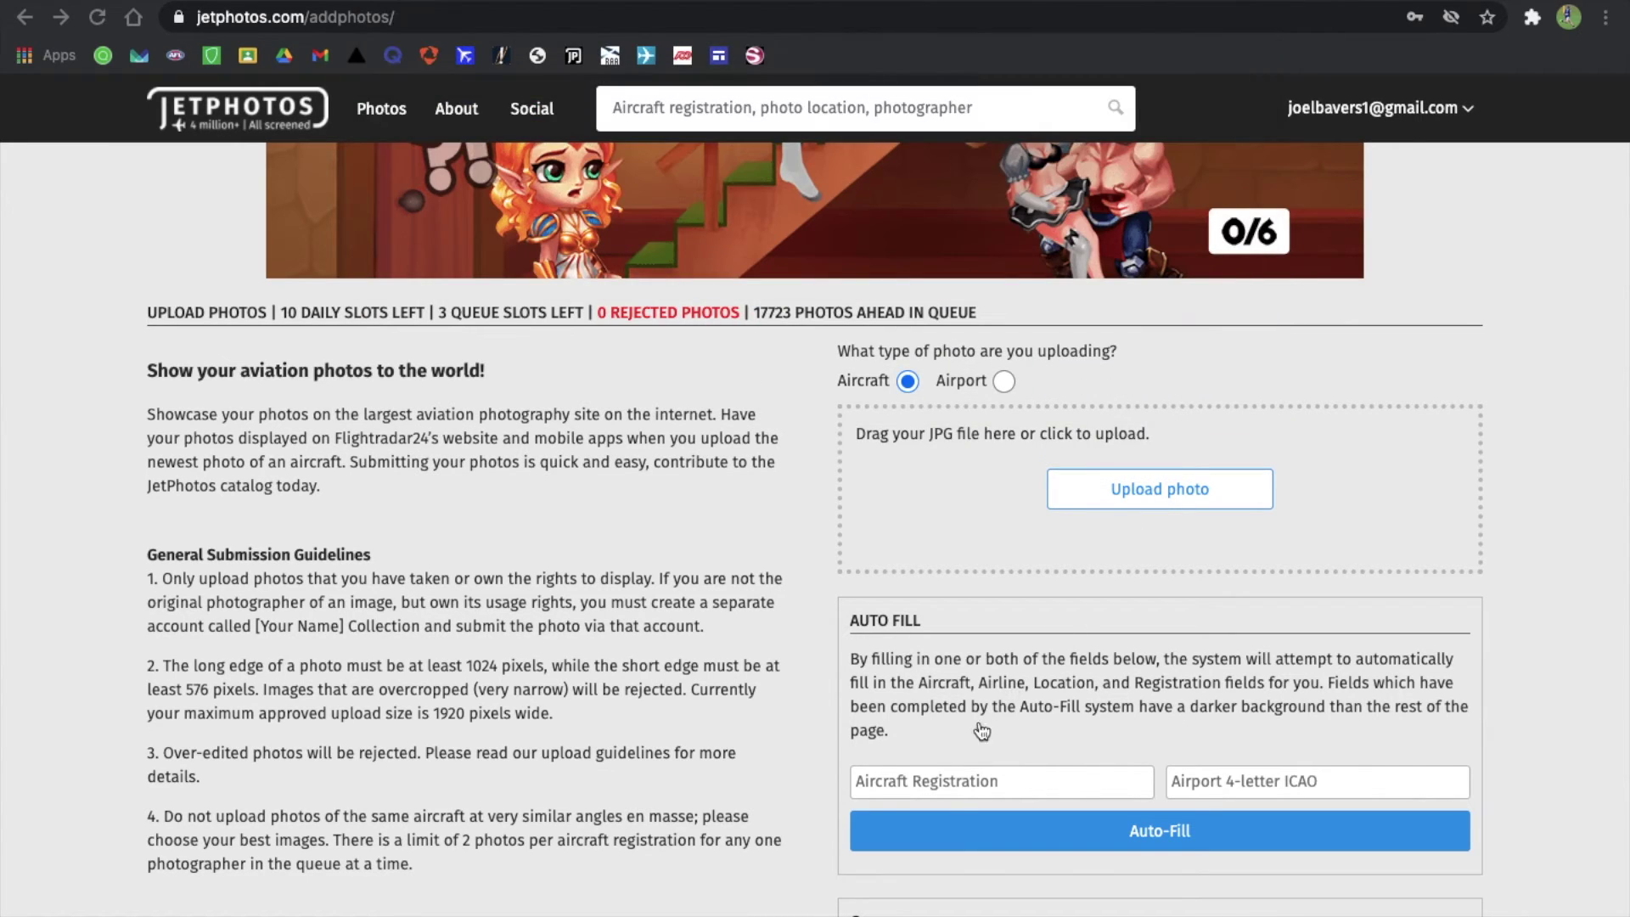
Step: Auto-fill the upload form using aircraft registration vh-vyz and airport ICAO code ypad
left_click(945, 778)
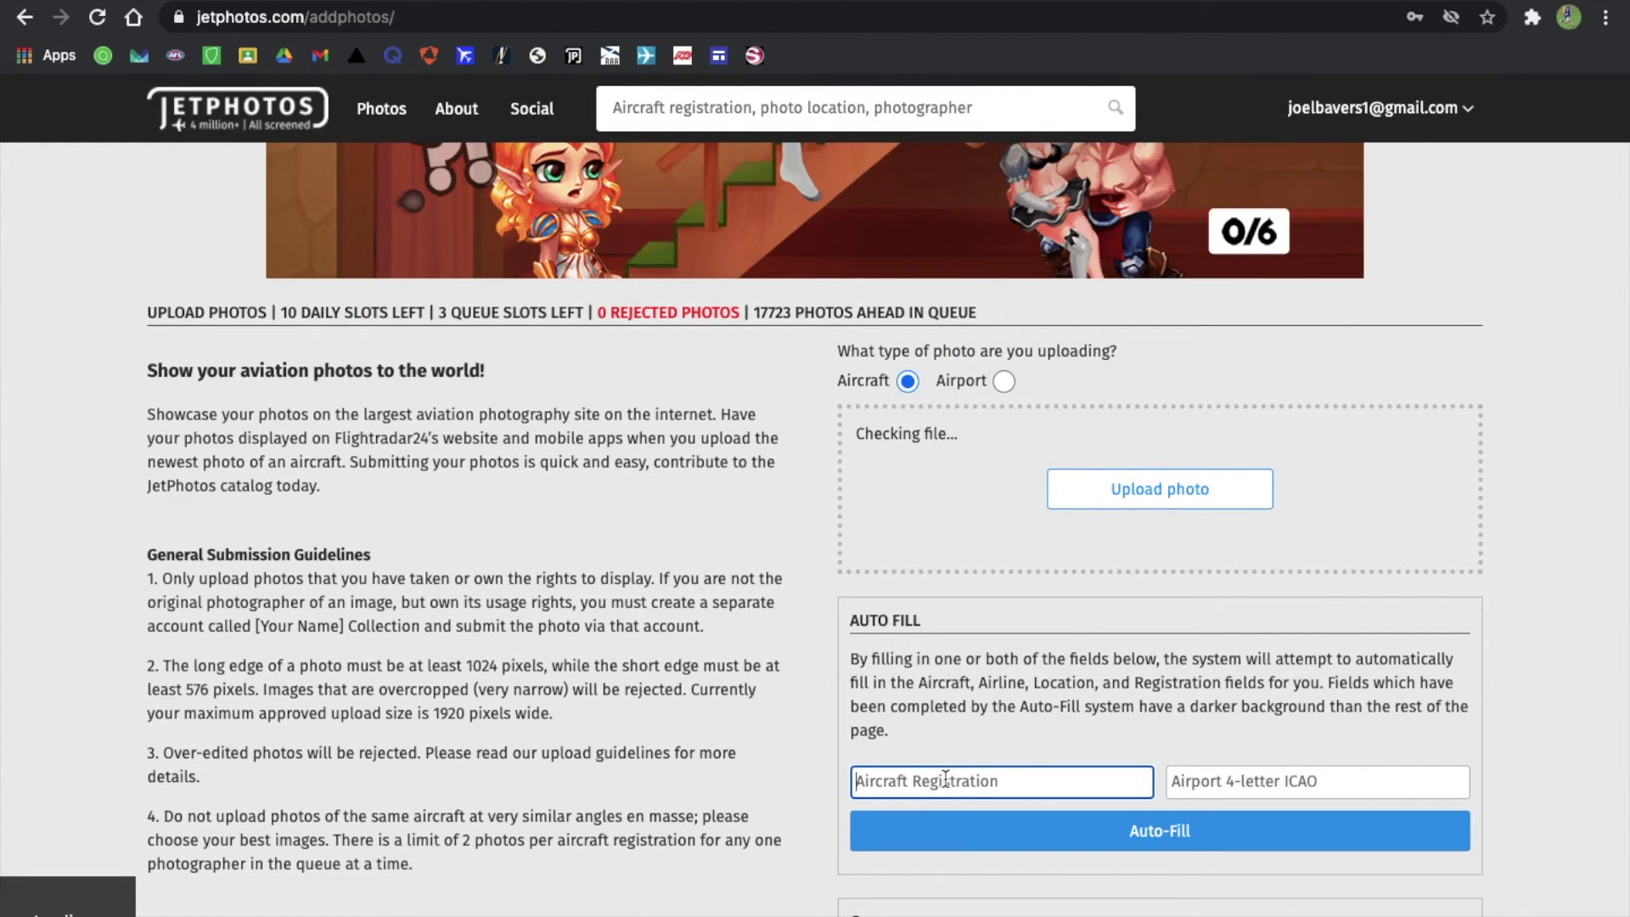
type("vh-vyz")
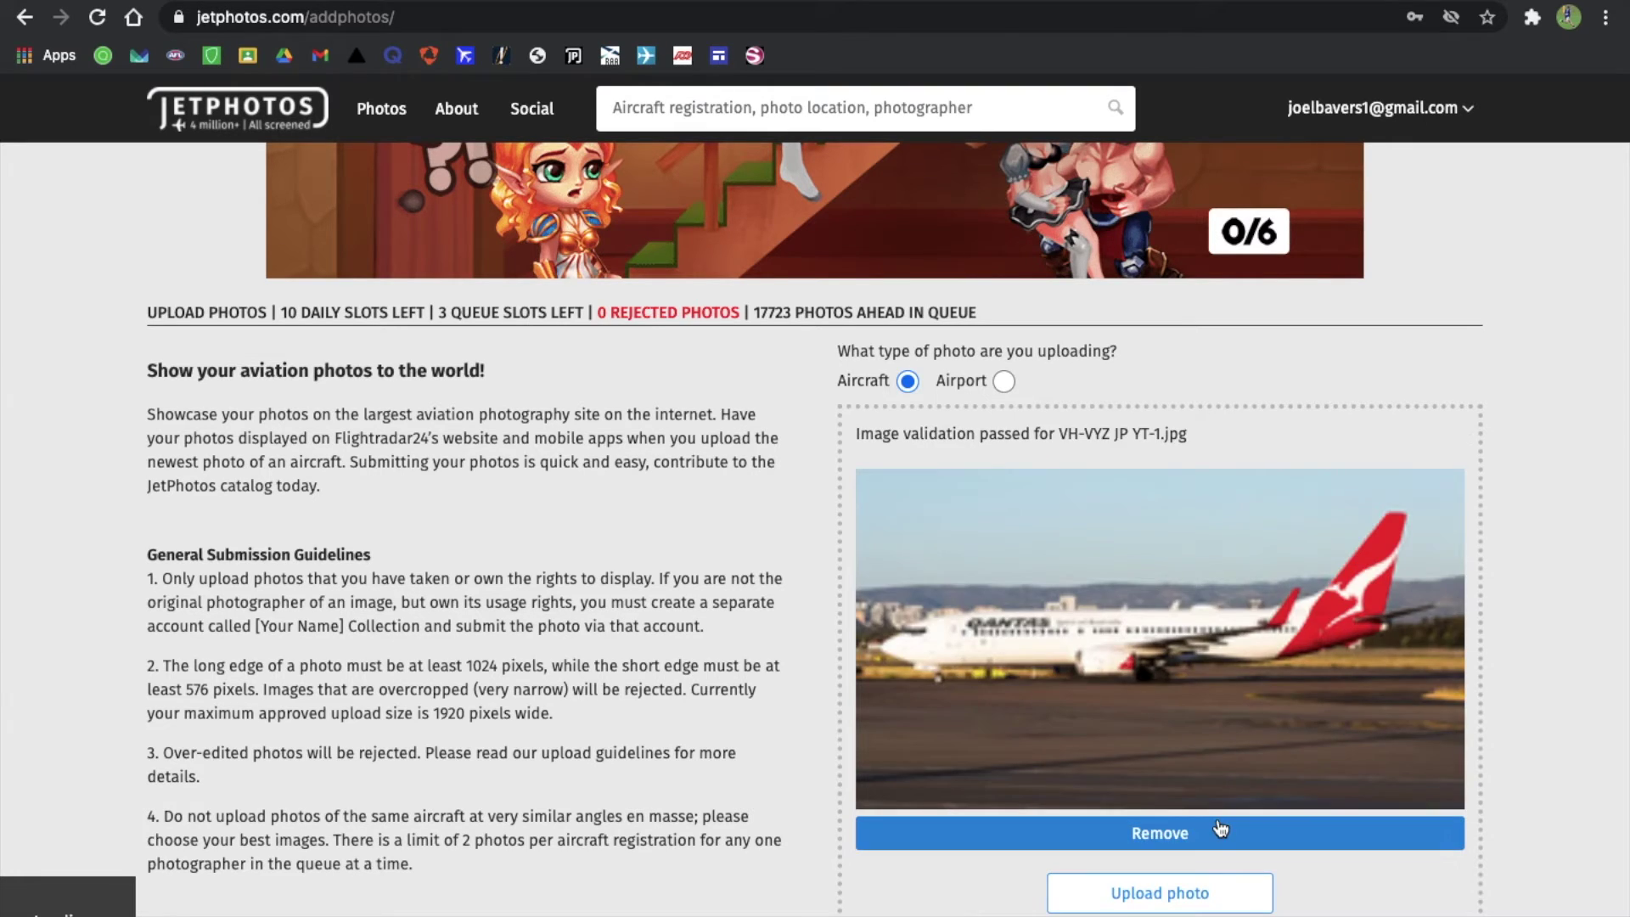
scroll(1221, 828, "down", 5)
left_click(1228, 822)
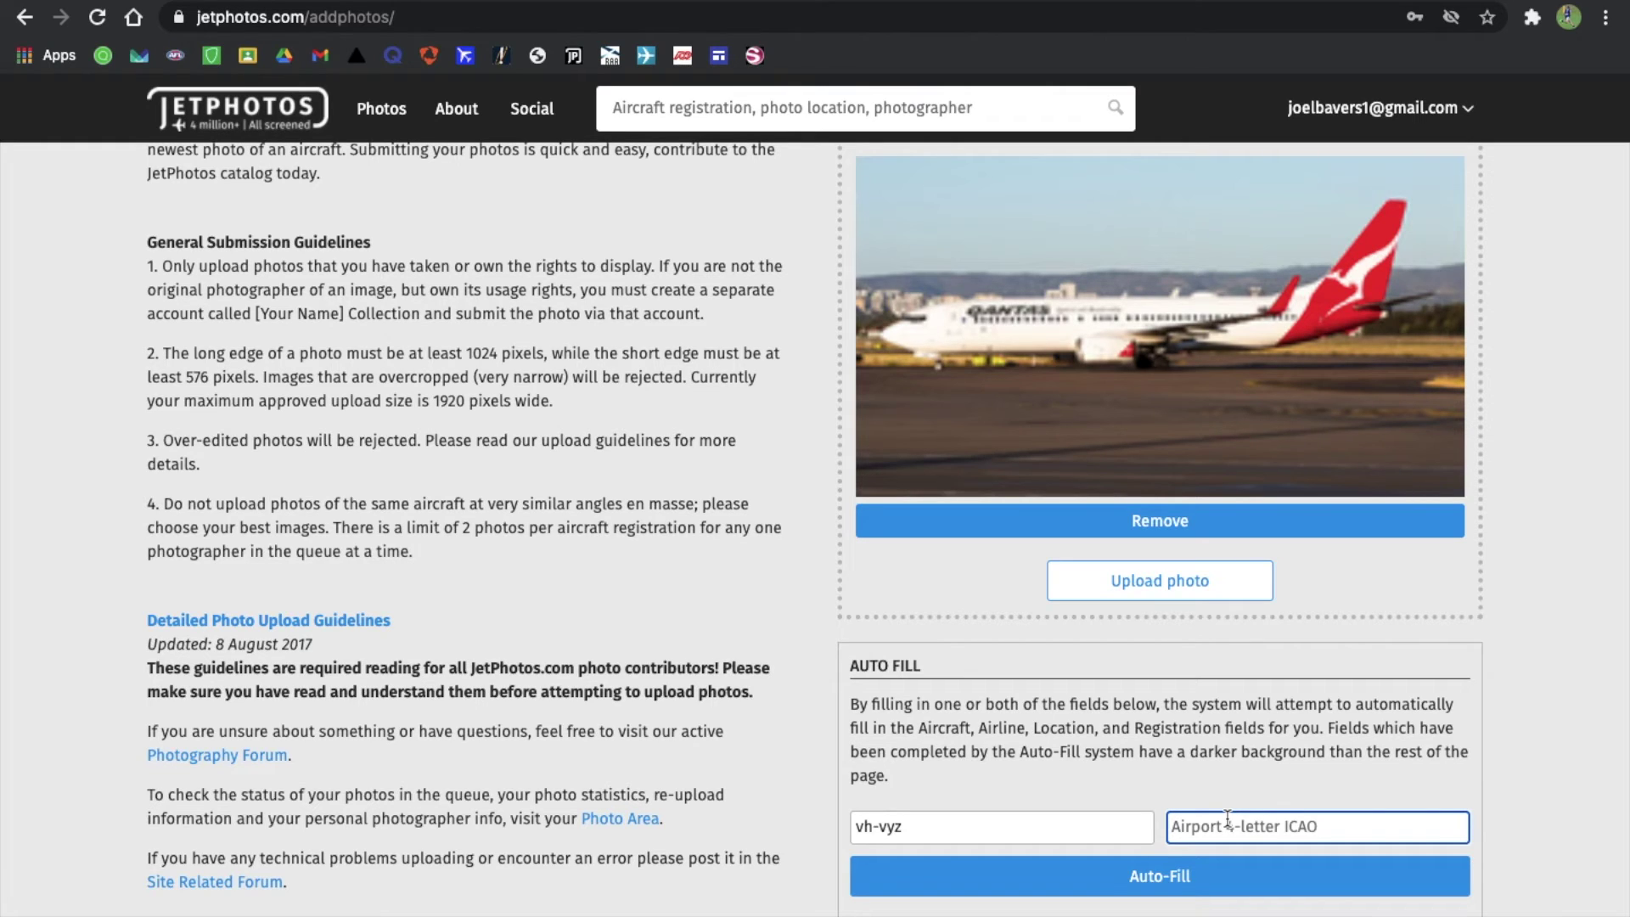
type("ypad")
scroll(1224, 819, "down", 3)
left_click(1229, 697)
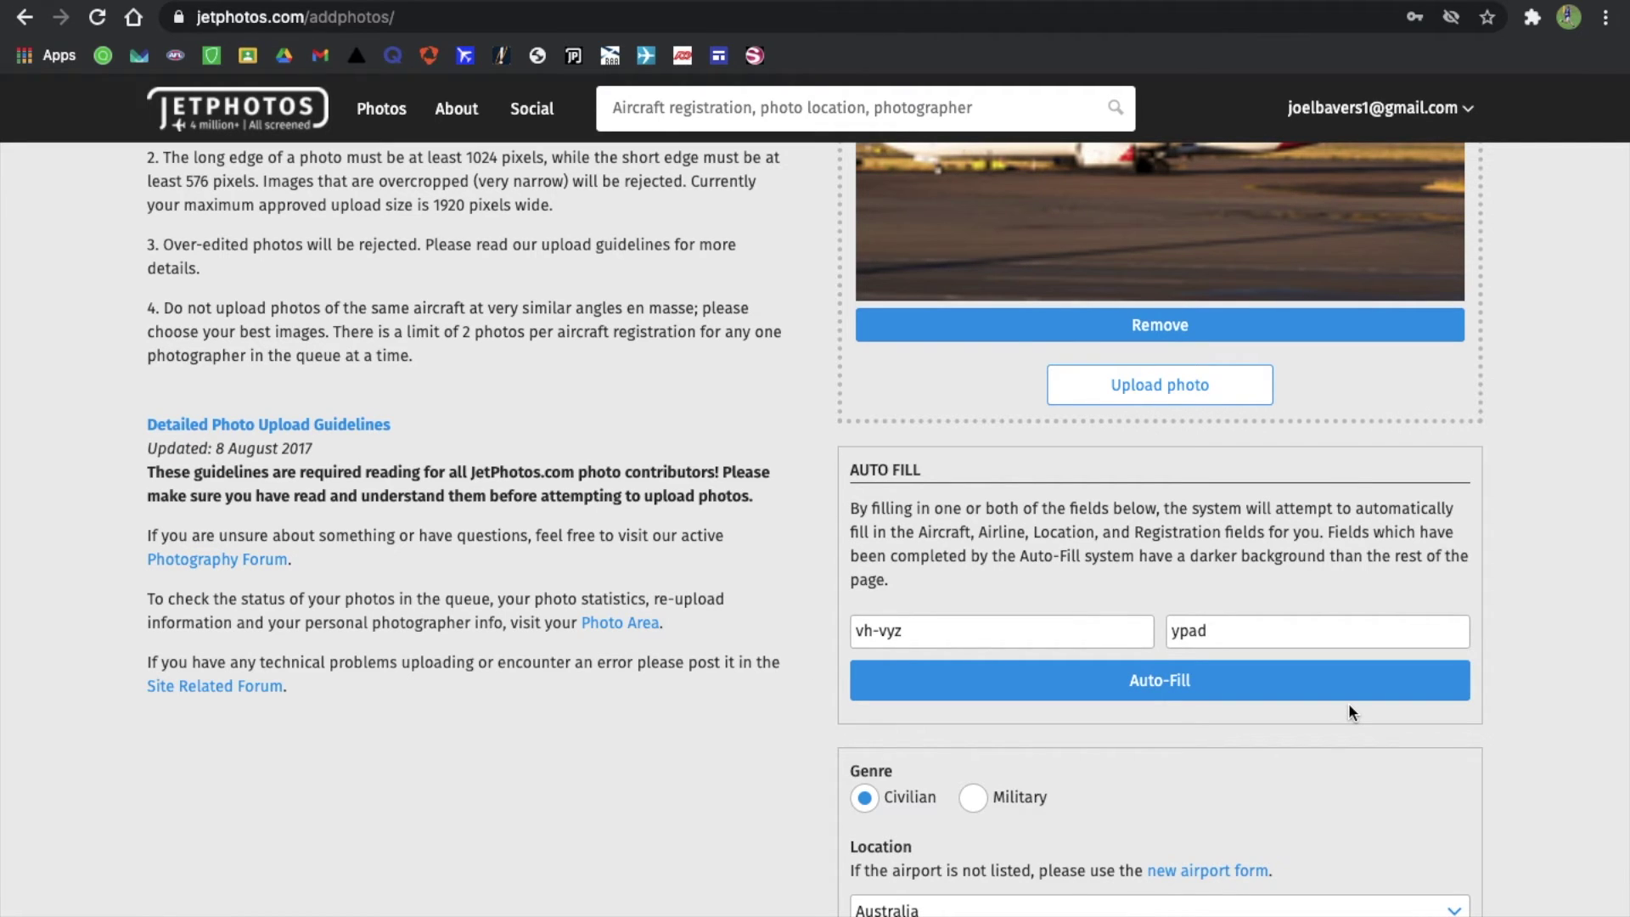
Step: Review the auto-filled location, aircraft, operator and date details, and enter [1920px] as the photo's remarks
scroll(1350, 710, "down", 1)
scroll(1348, 711, "down", 5)
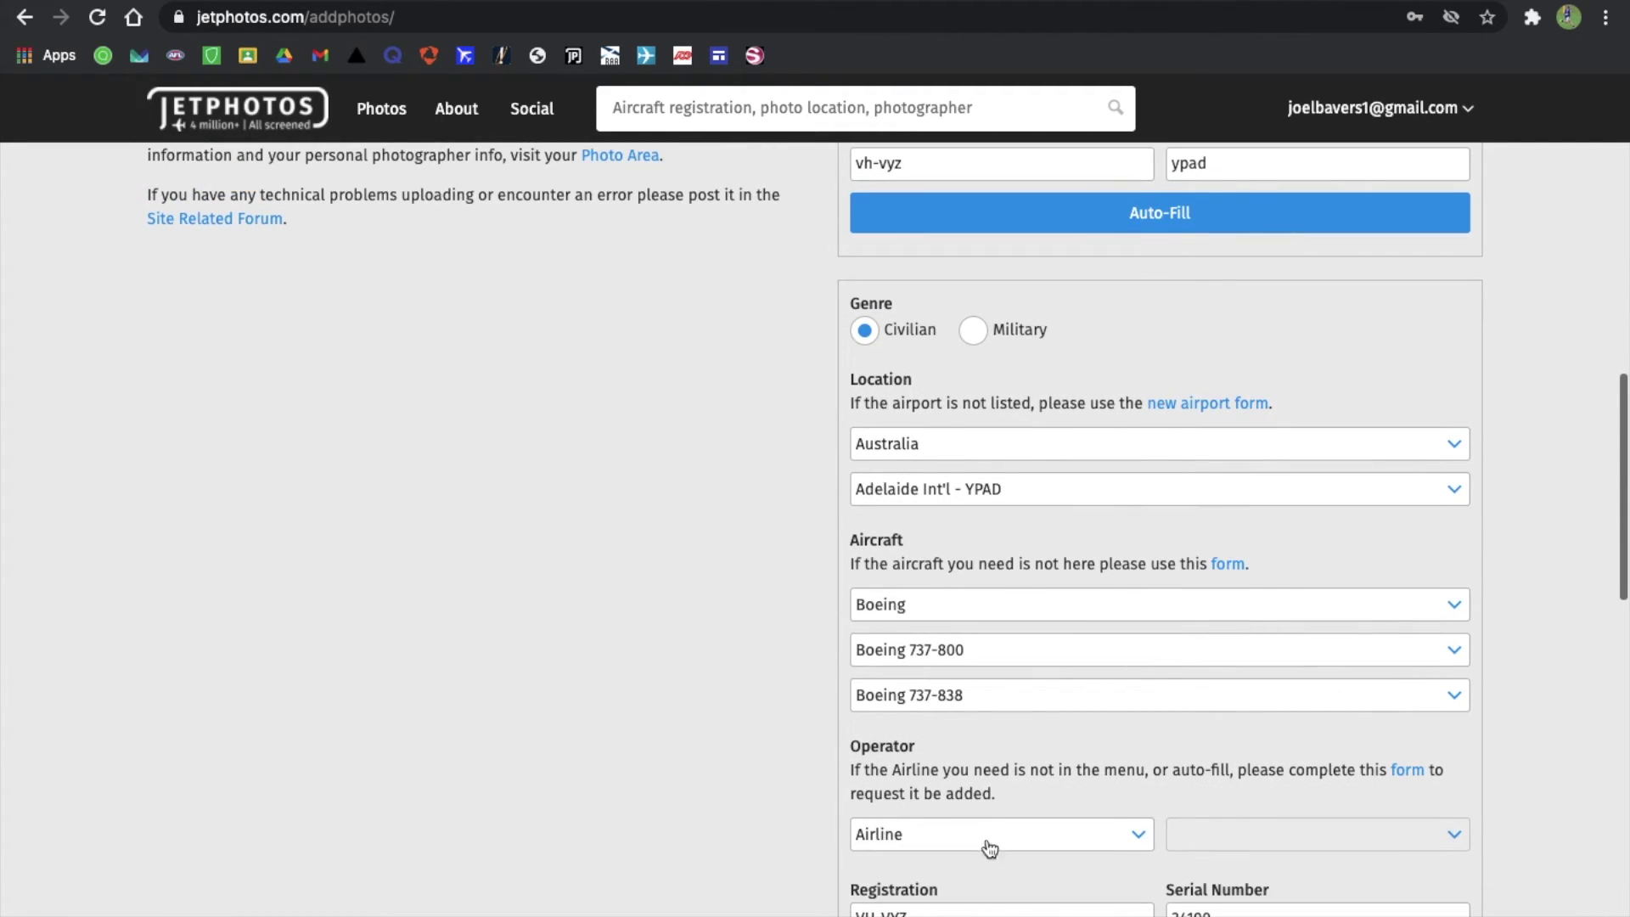
scroll(1357, 744, "down", 2)
scroll(1357, 743, "down", 1)
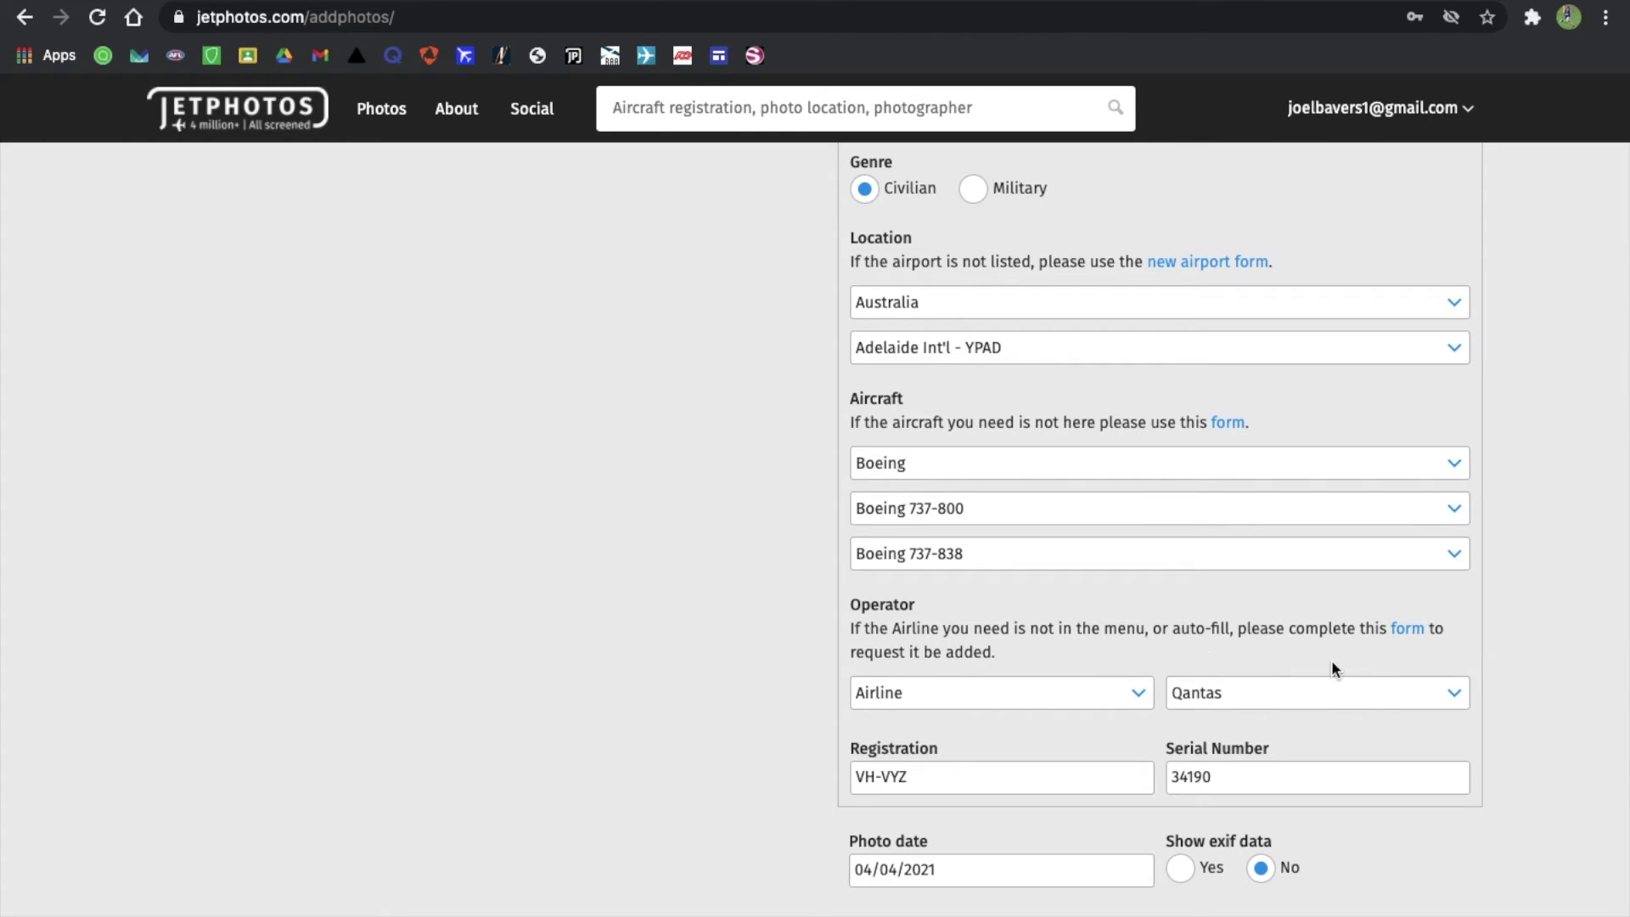
scroll(1331, 663, "down", 1)
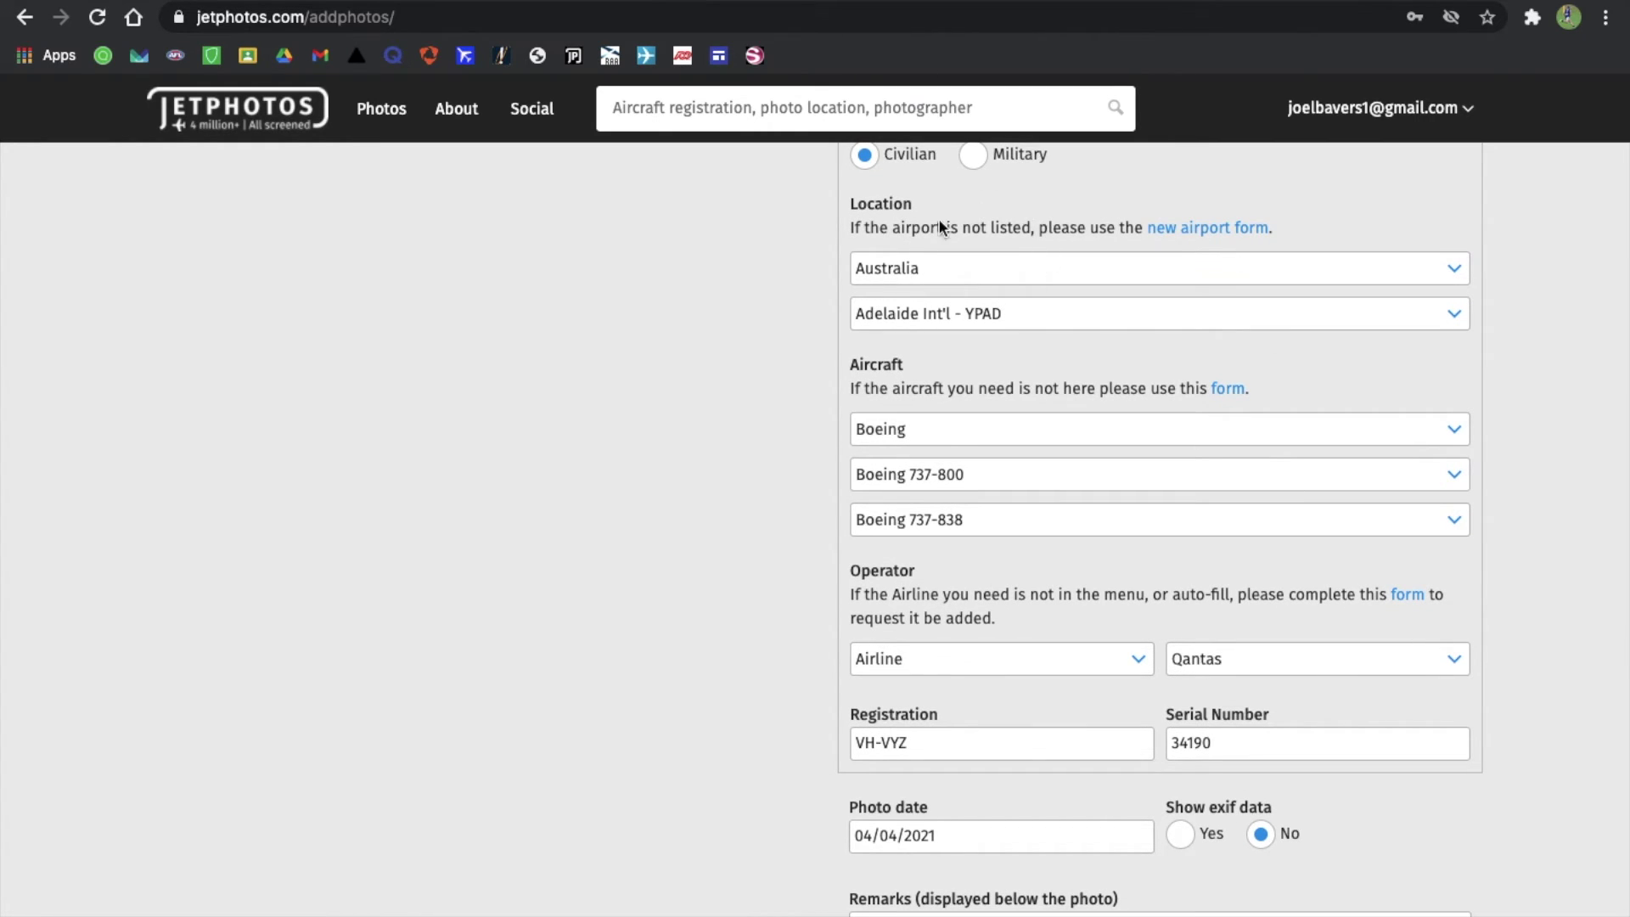
scroll(1087, 661, "down", 3)
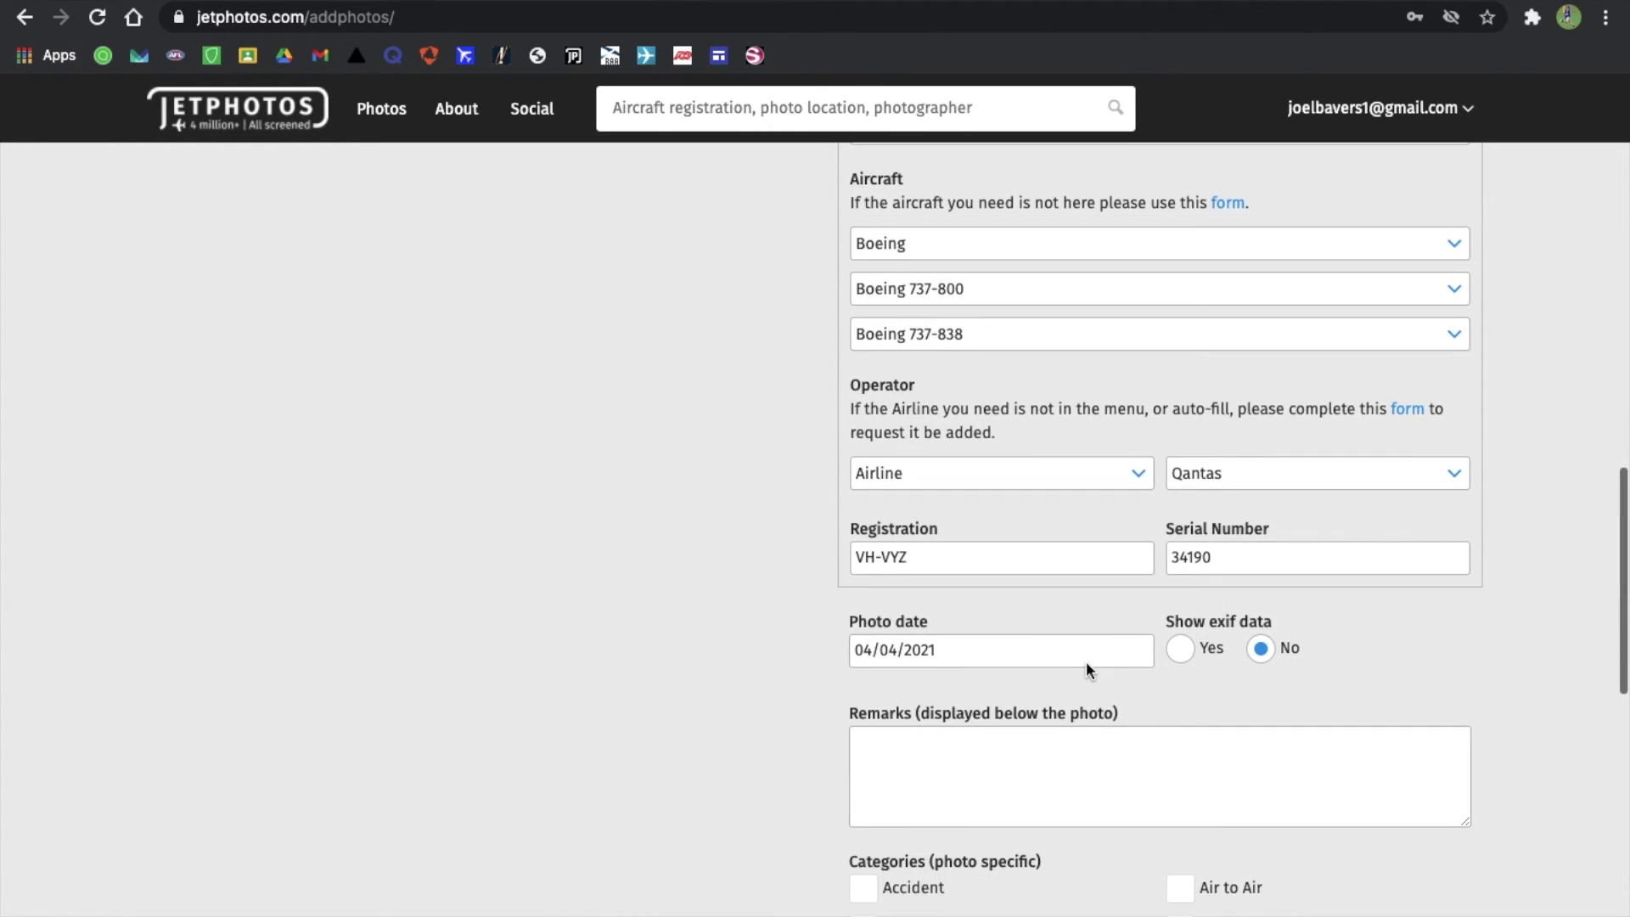
scroll(961, 695, "down", 2)
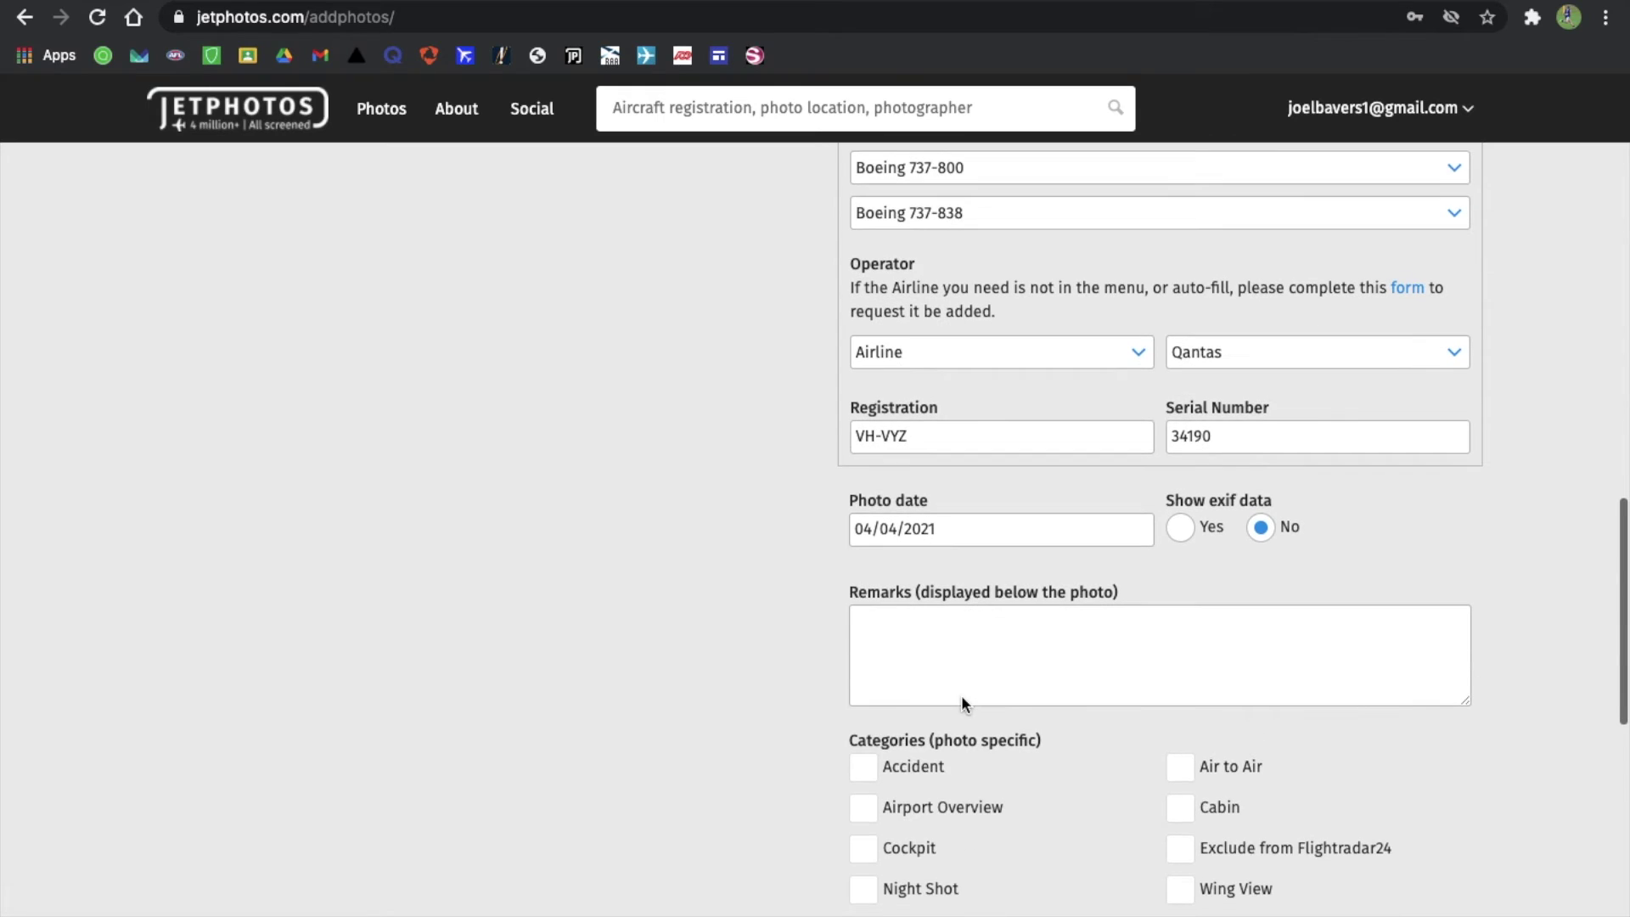
left_click(978, 647)
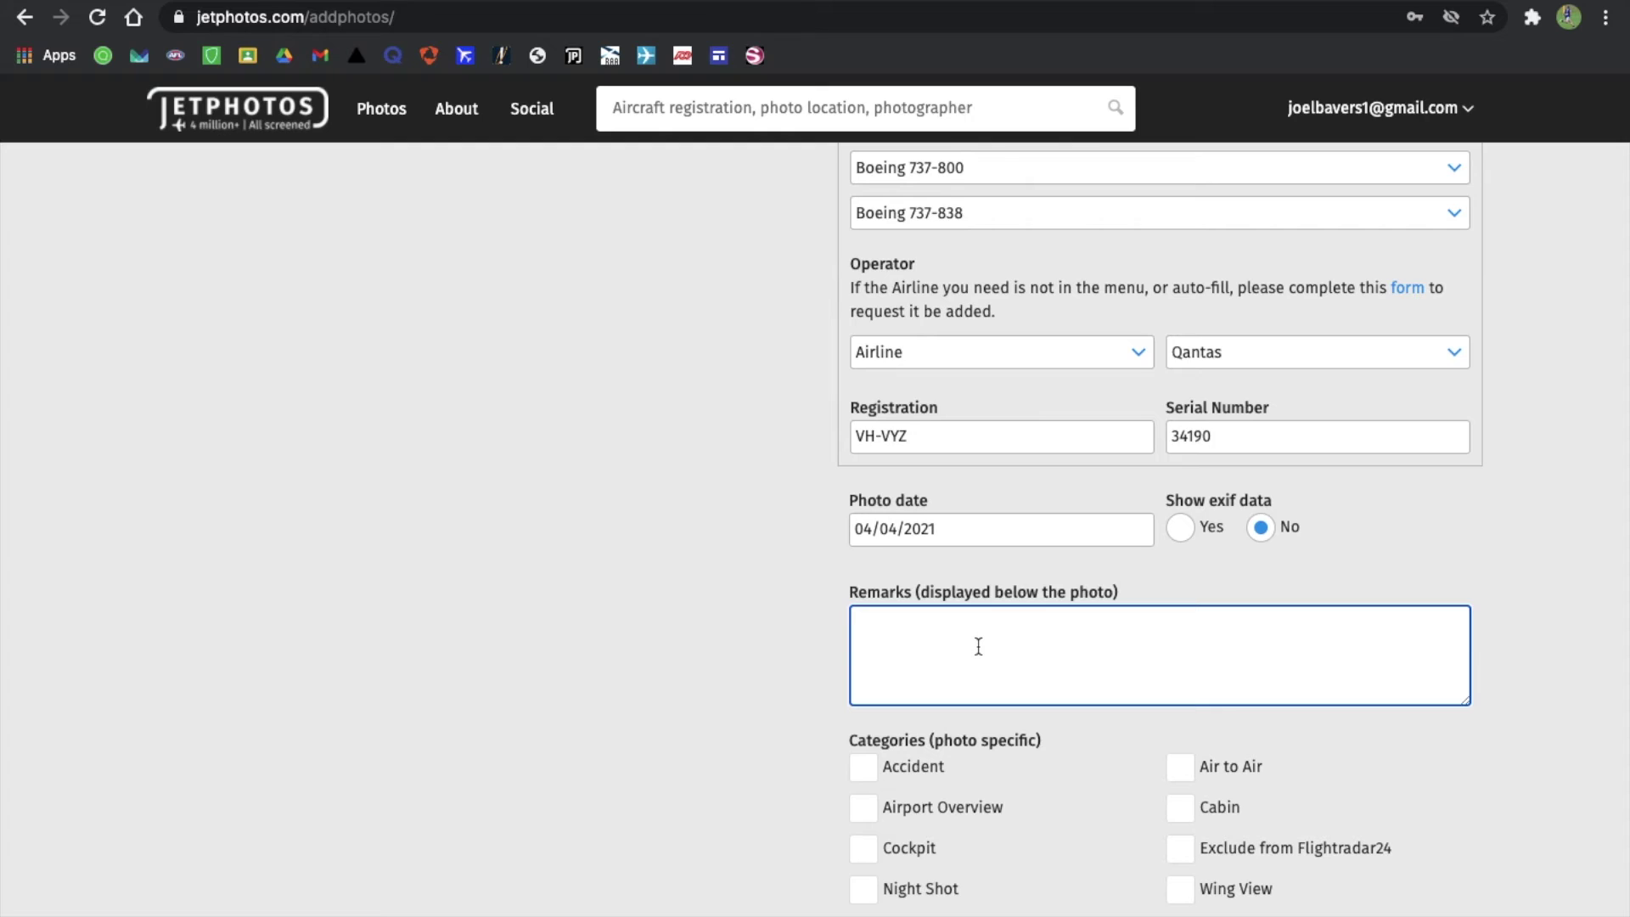
type("1920px]")
Step: Check the photo and aircraft categories, the camera and the lens in the upload form
scroll(1106, 722, "down", 3)
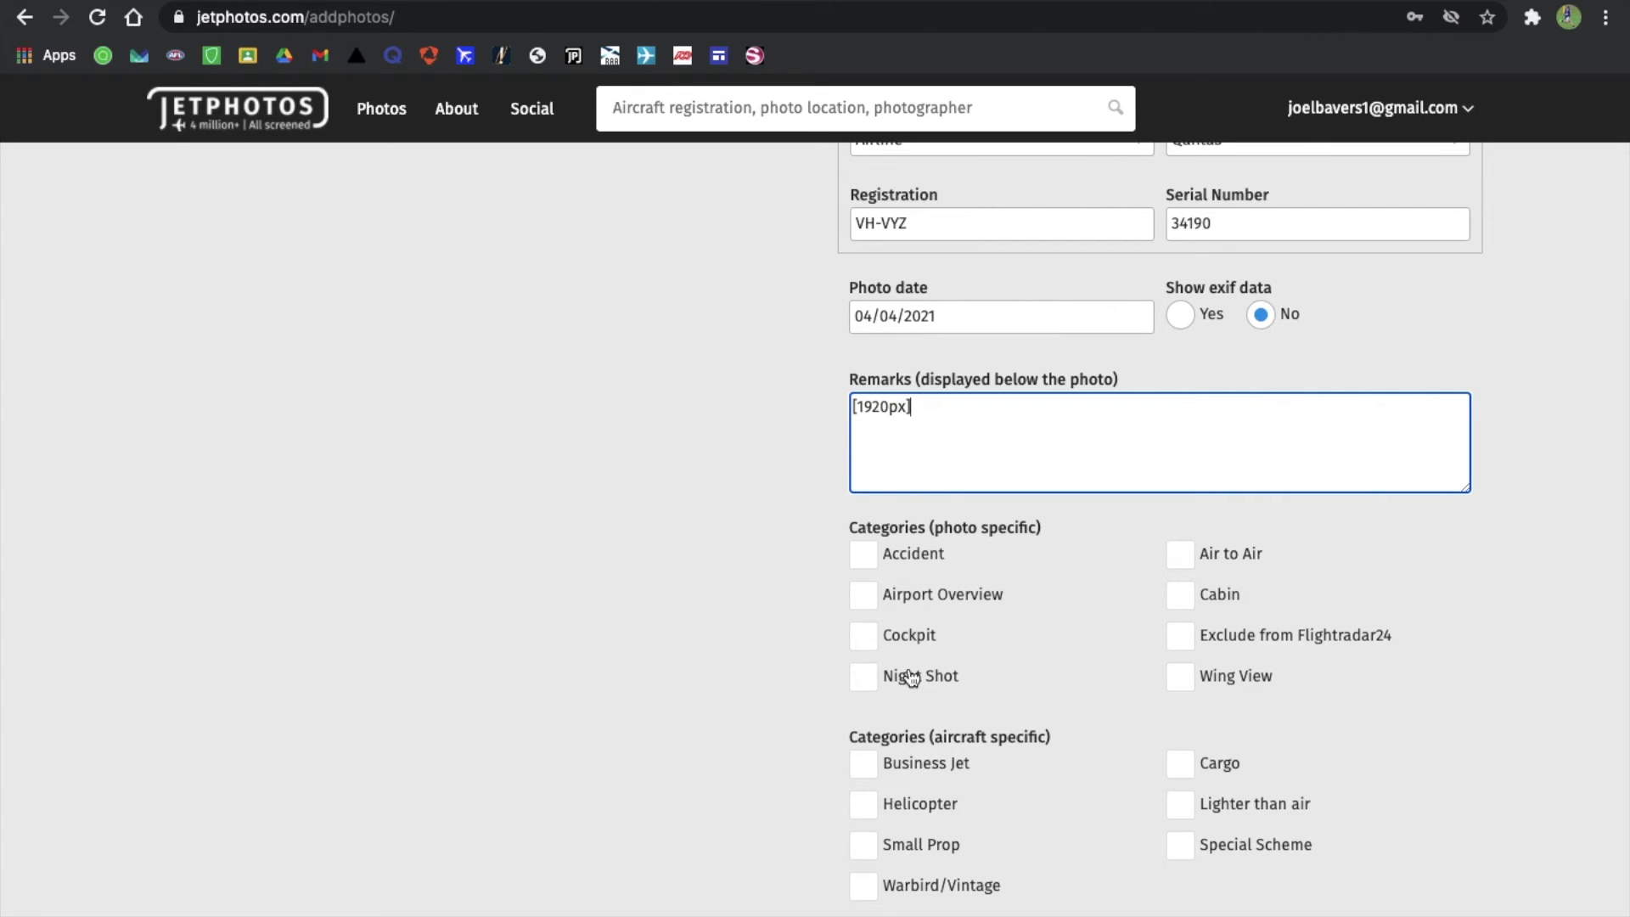
scroll(1026, 674, "down", 3)
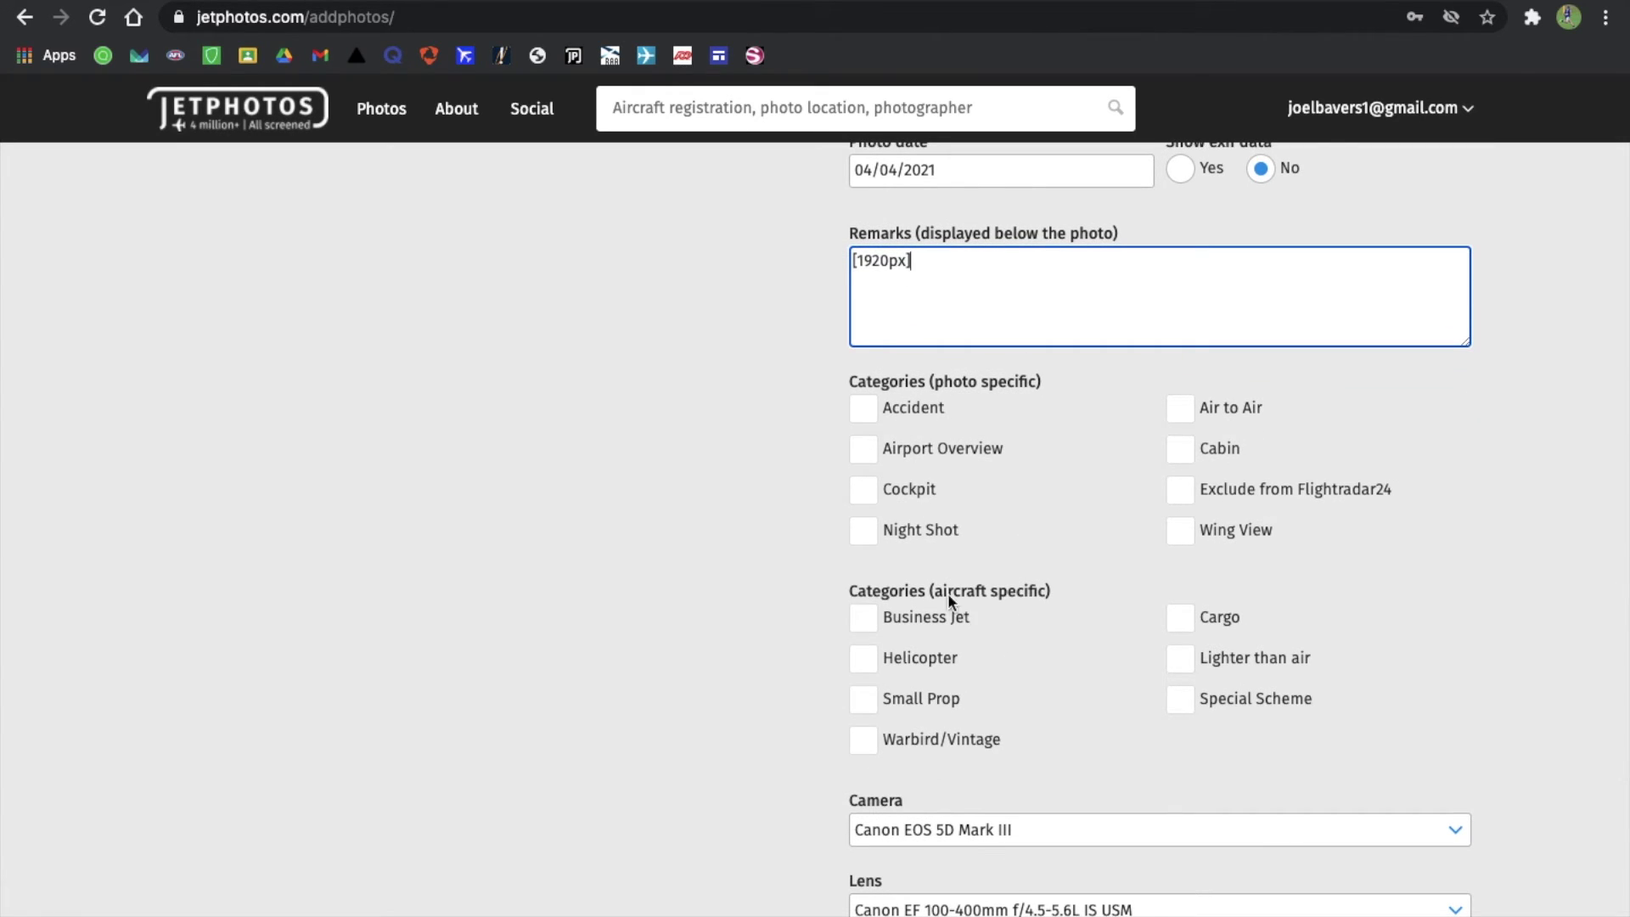
scroll(1043, 613, "down", 5)
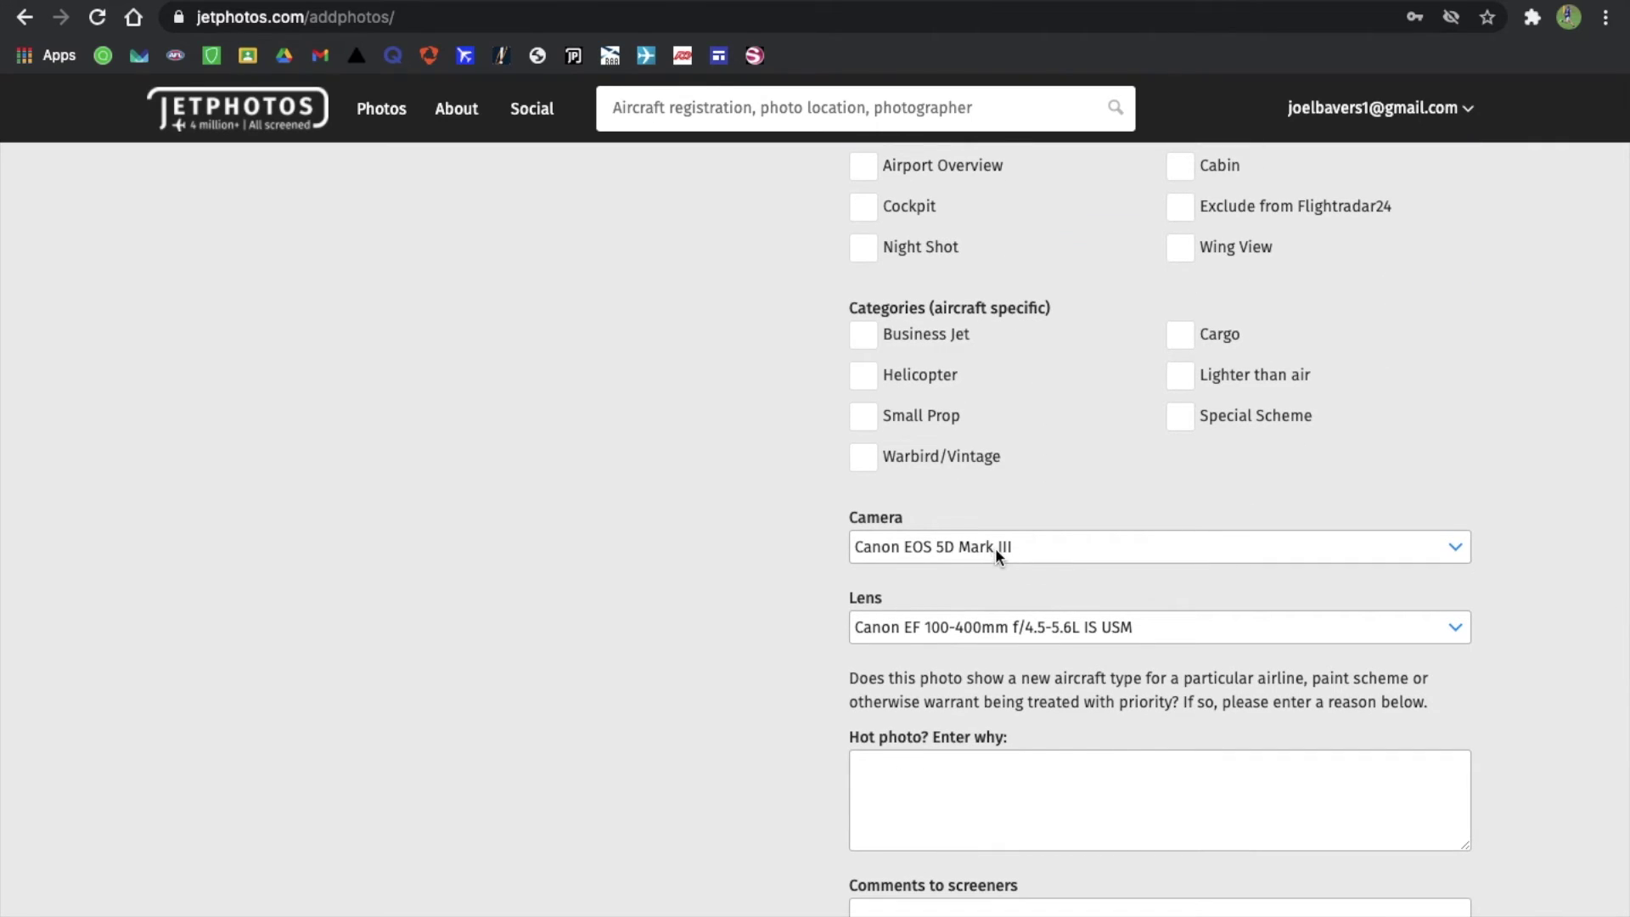
scroll(780, 490, "down", 1)
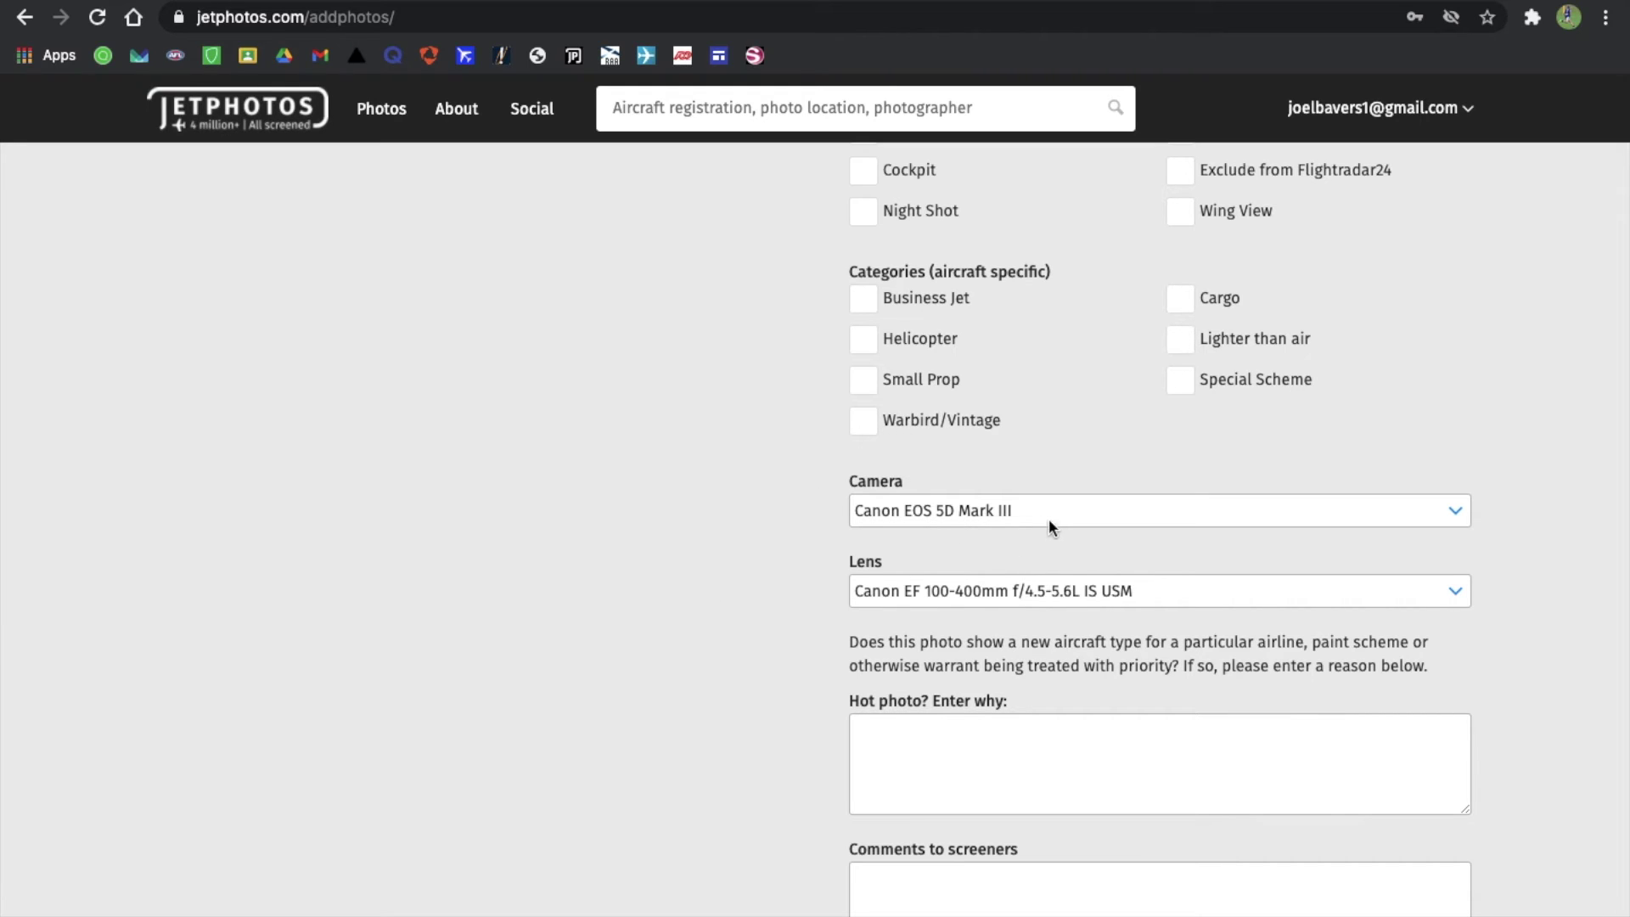
Step: Submit the completed photo upload and dismiss the notice on the upload page
scroll(1019, 510, "down", 4)
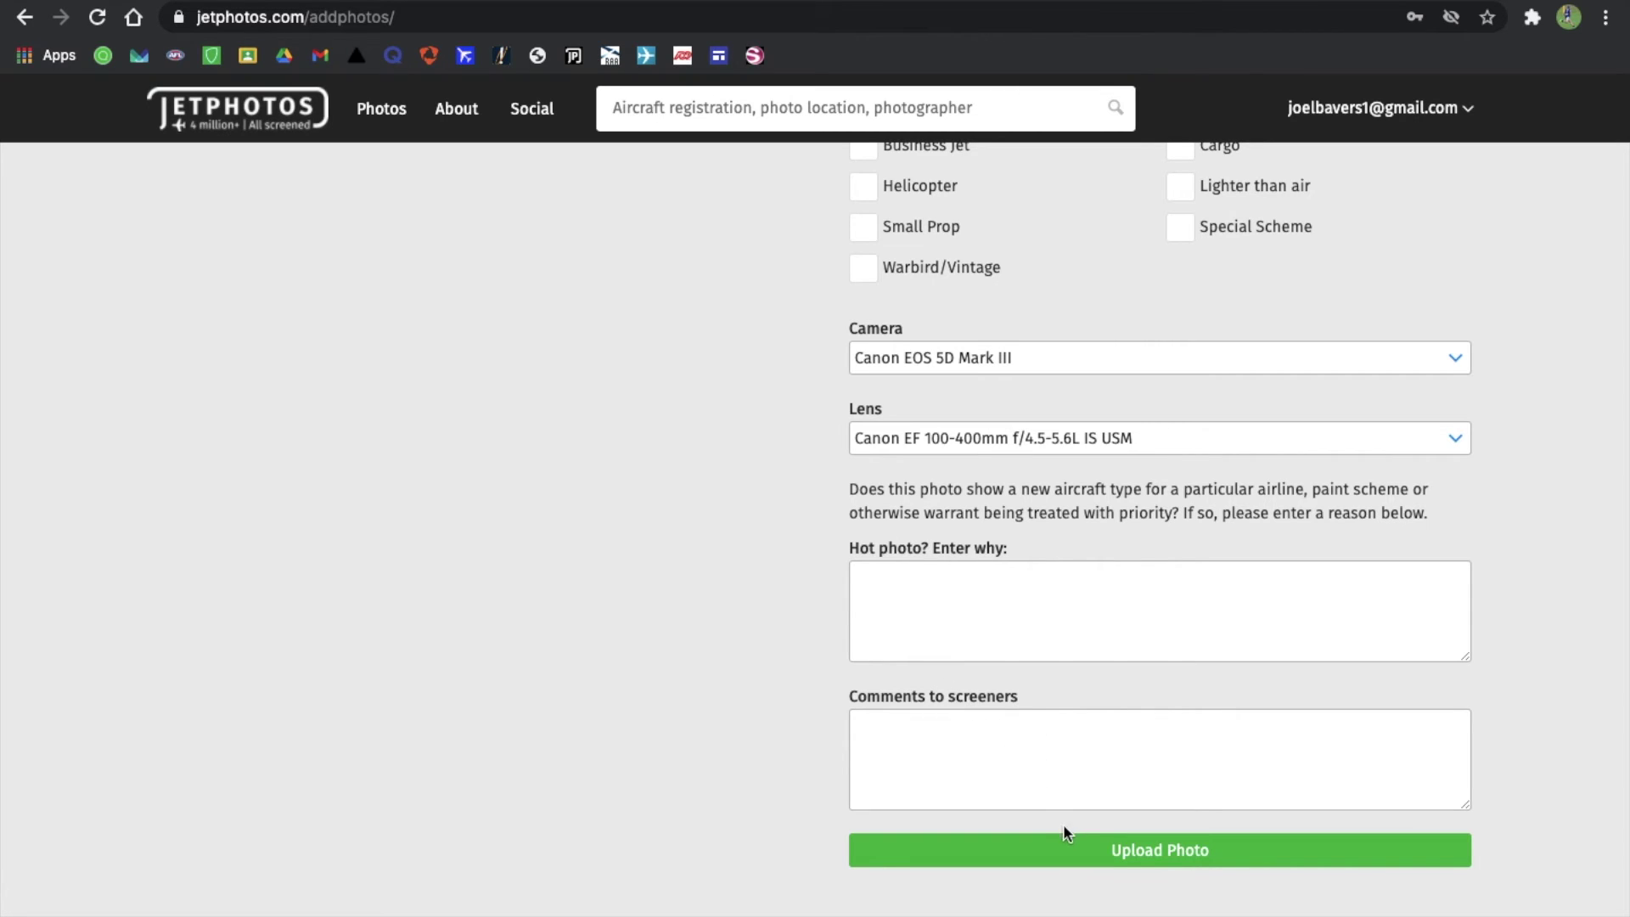
left_click(1076, 850)
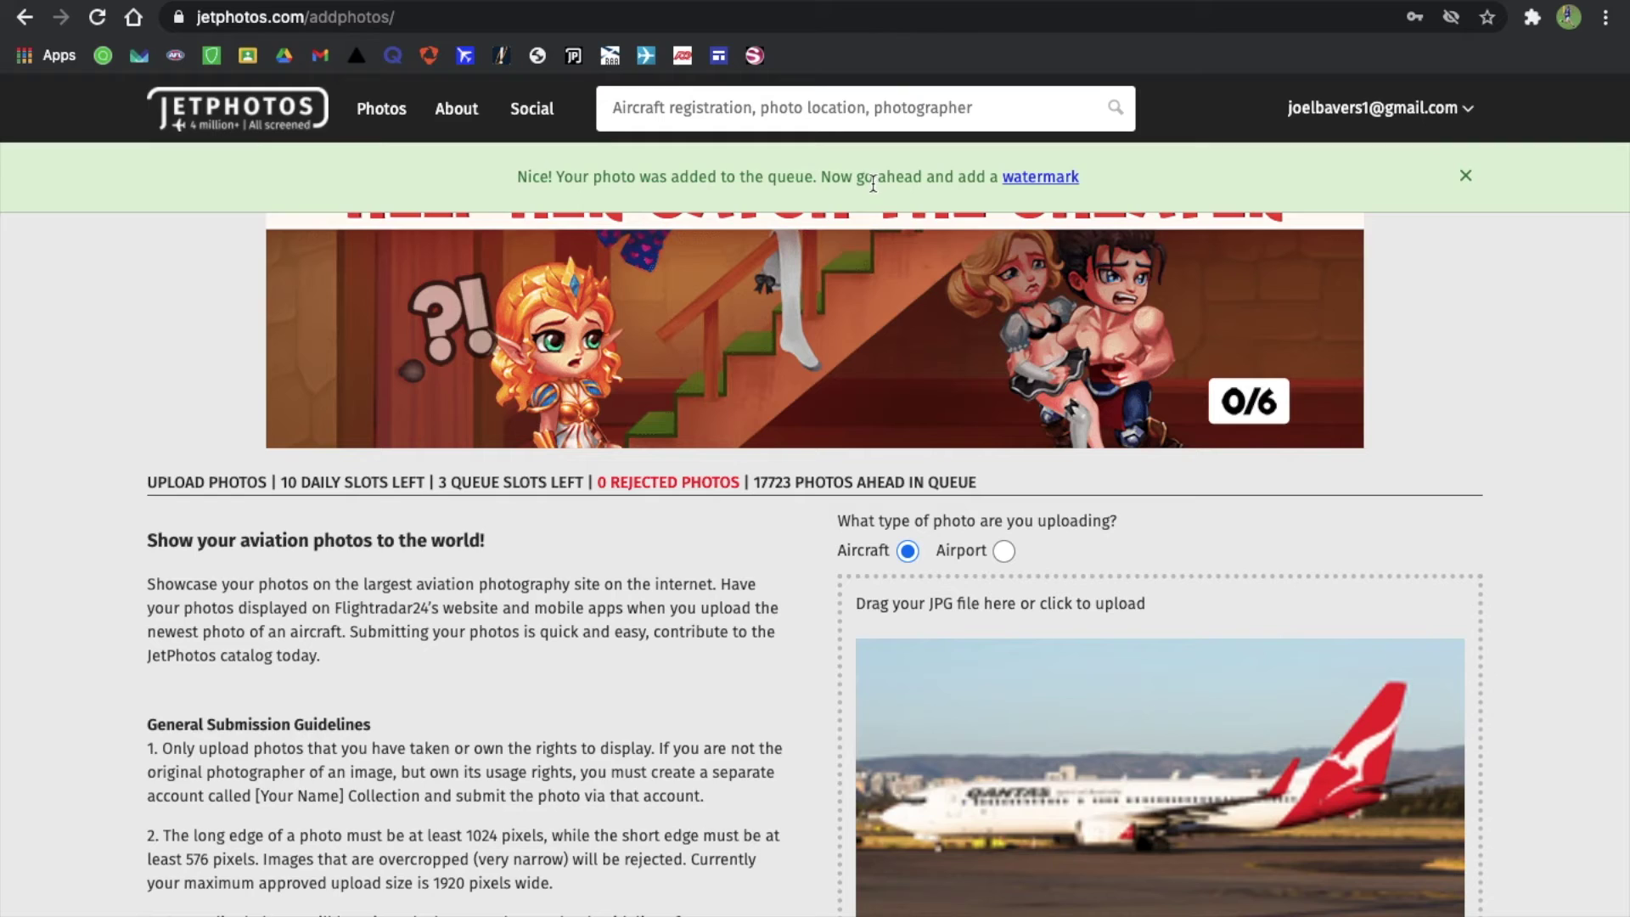
left_click(1465, 175)
Step: Open the account's queued photos from photo administration and find the VH-VYZ entry
left_click(1393, 108)
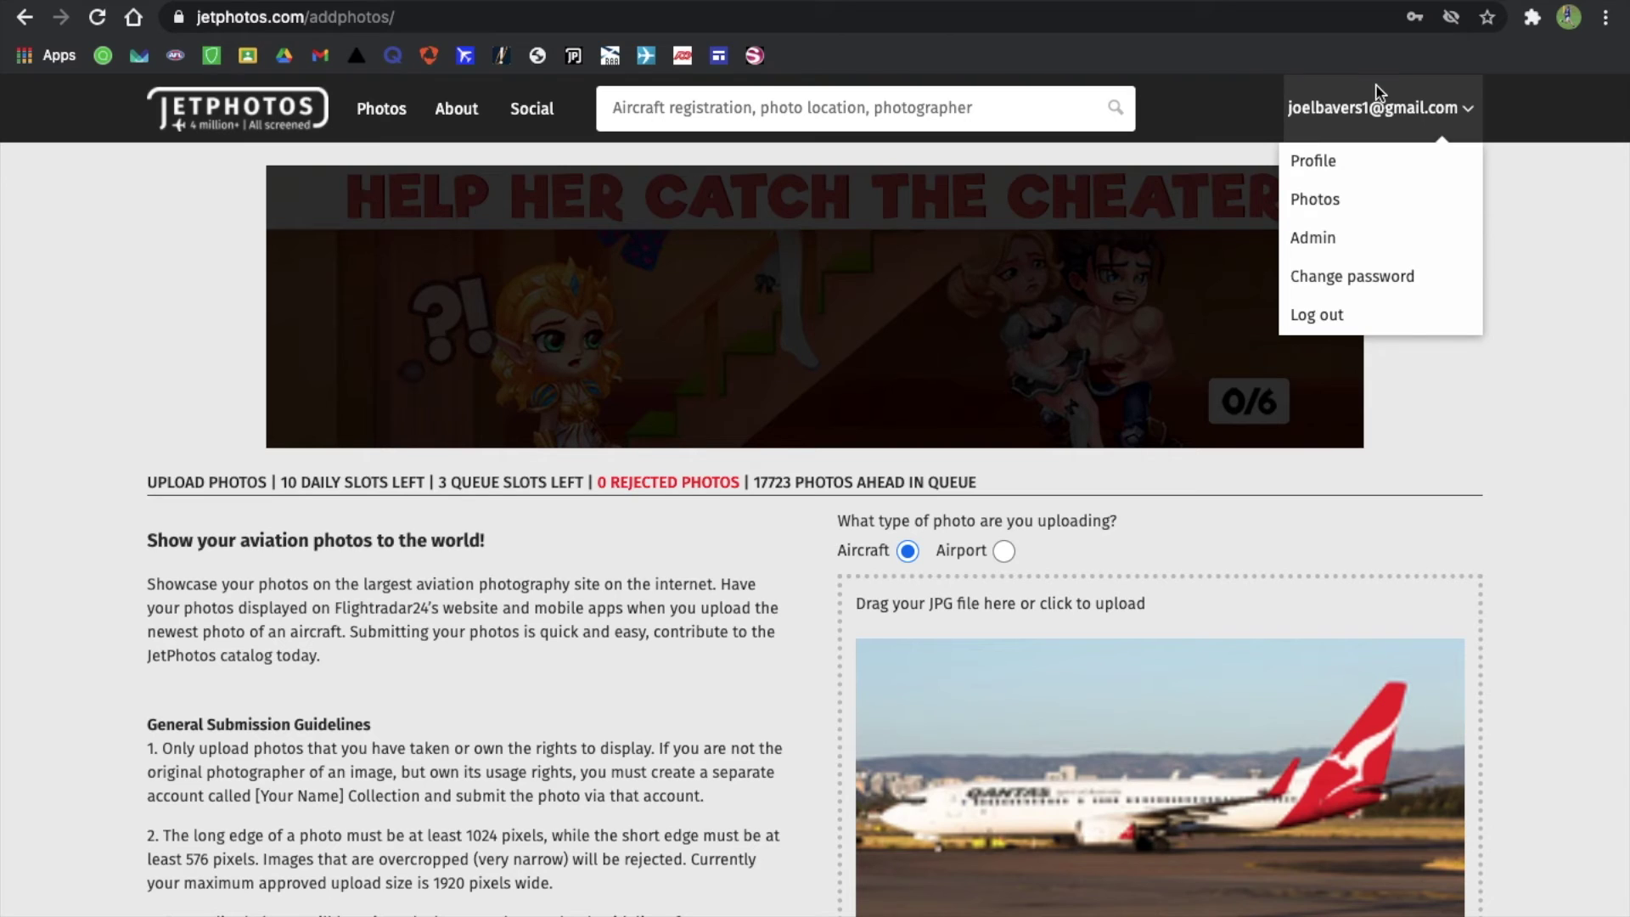
left_click(1385, 197)
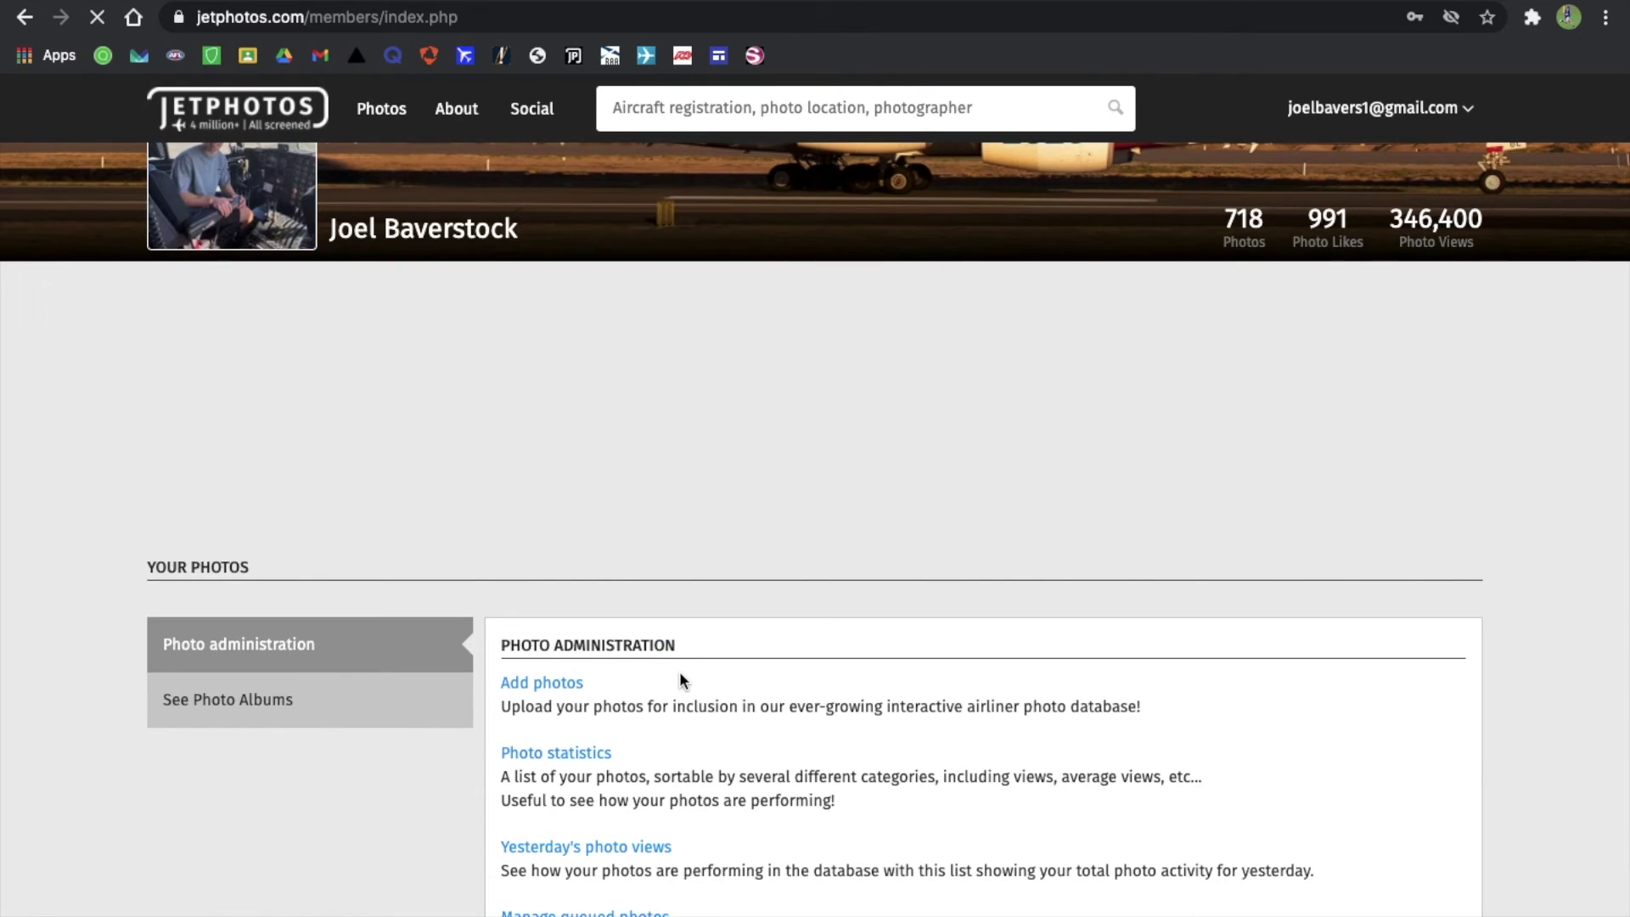
scroll(679, 671, "down", 3)
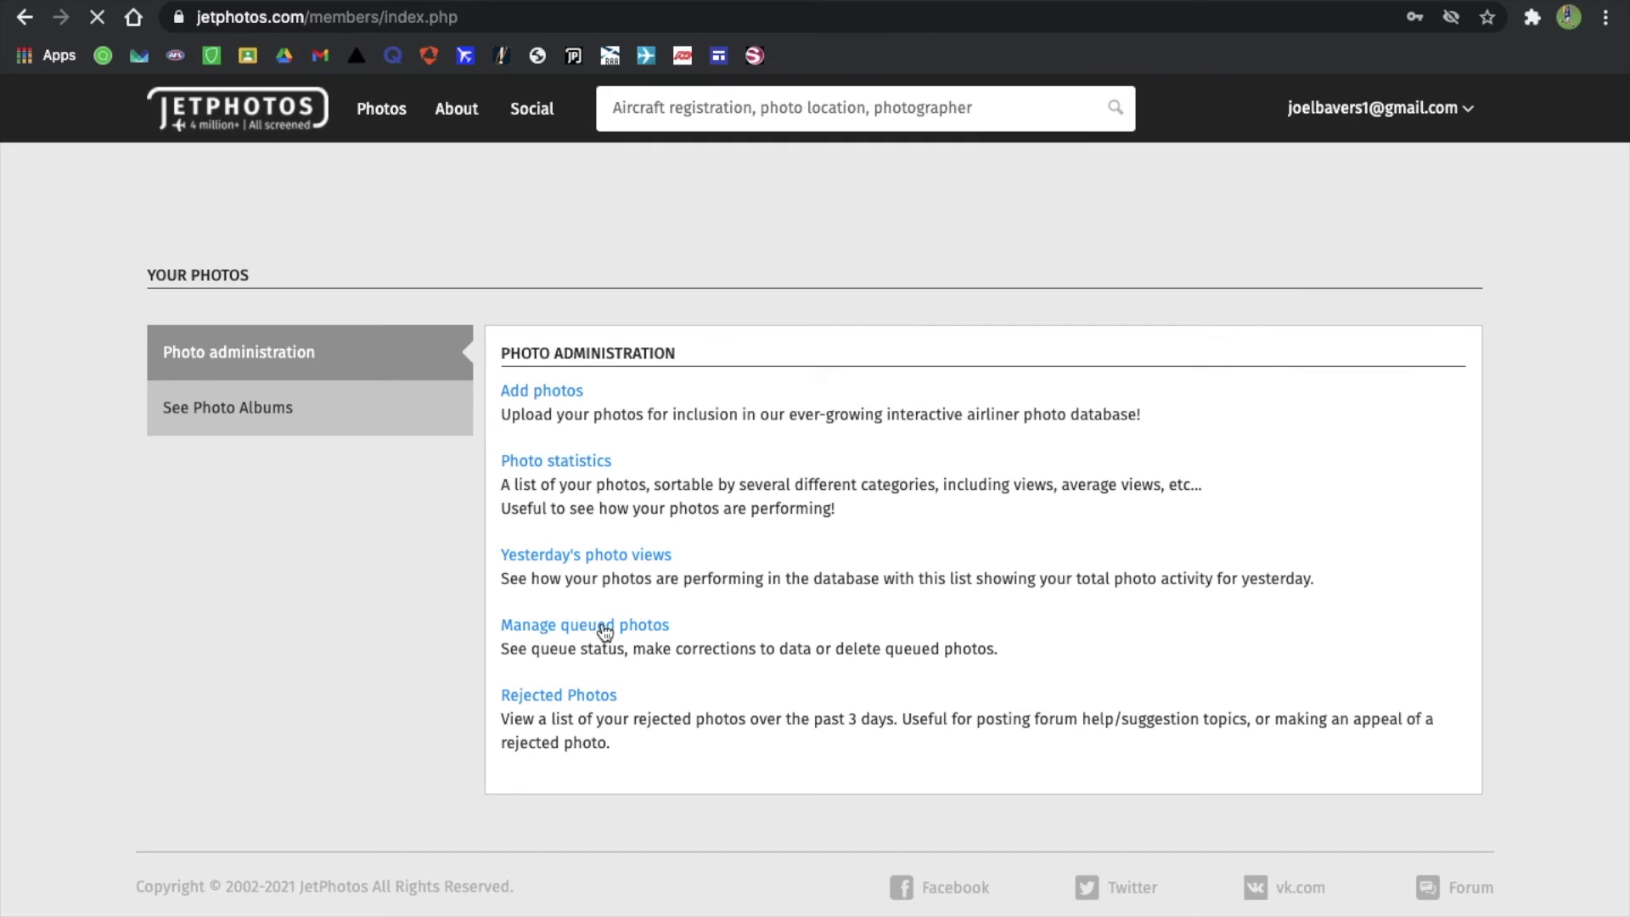
left_click(604, 628)
scroll(604, 632, "down", 2)
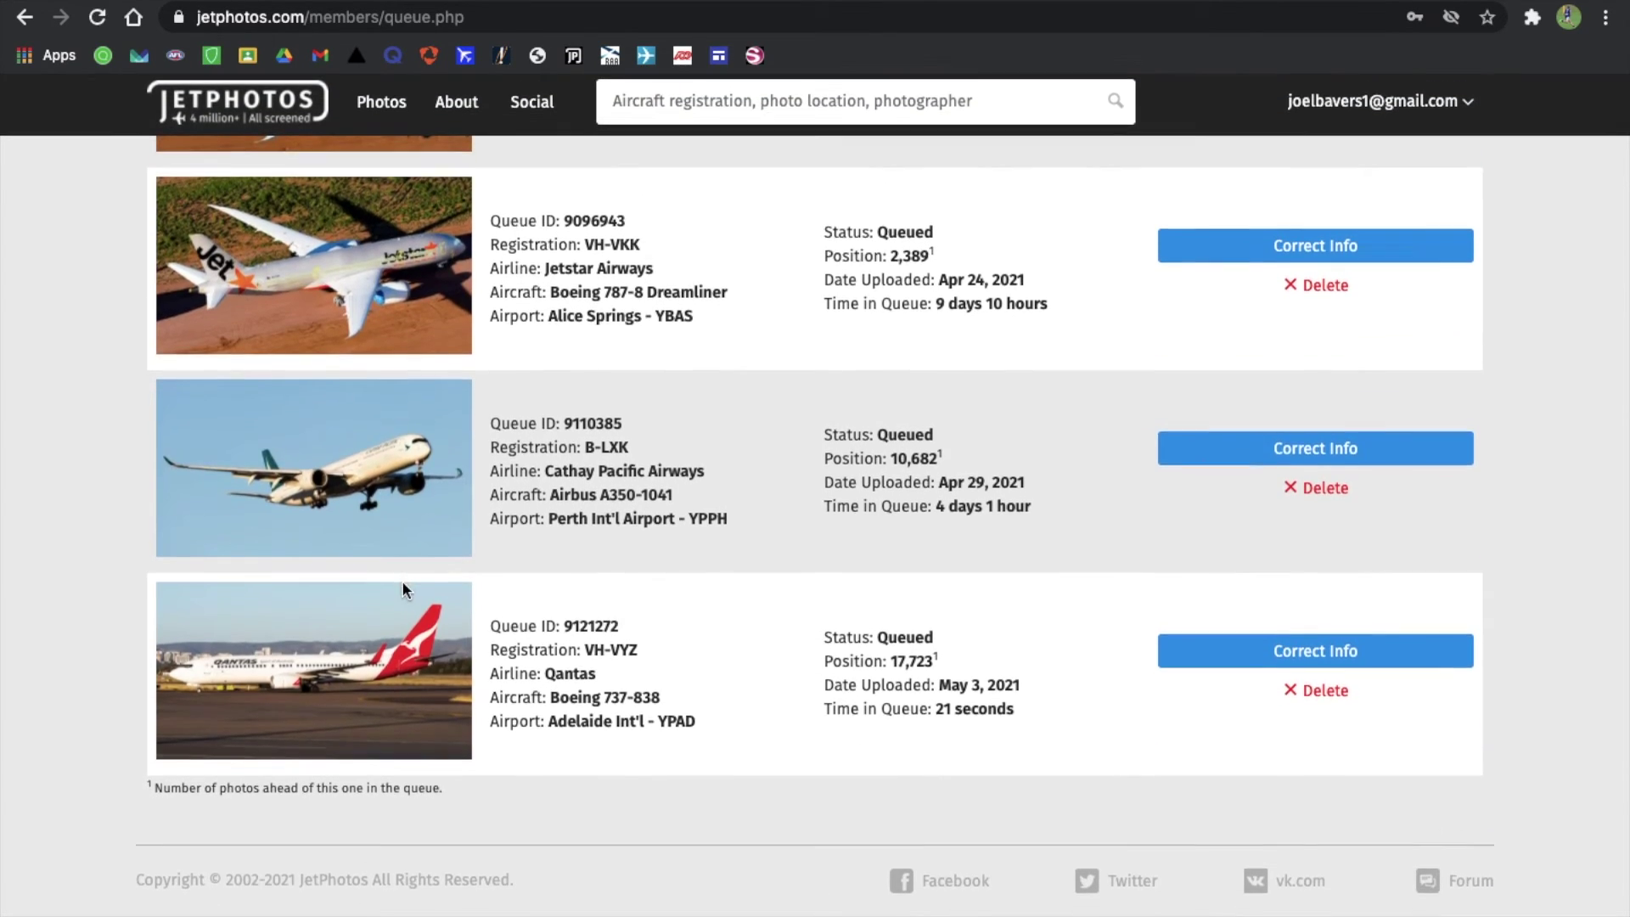
Step: Open the queued VH-VYZ photo at full size and inspect it from nose to tail and down to the foreground
left_click(404, 588)
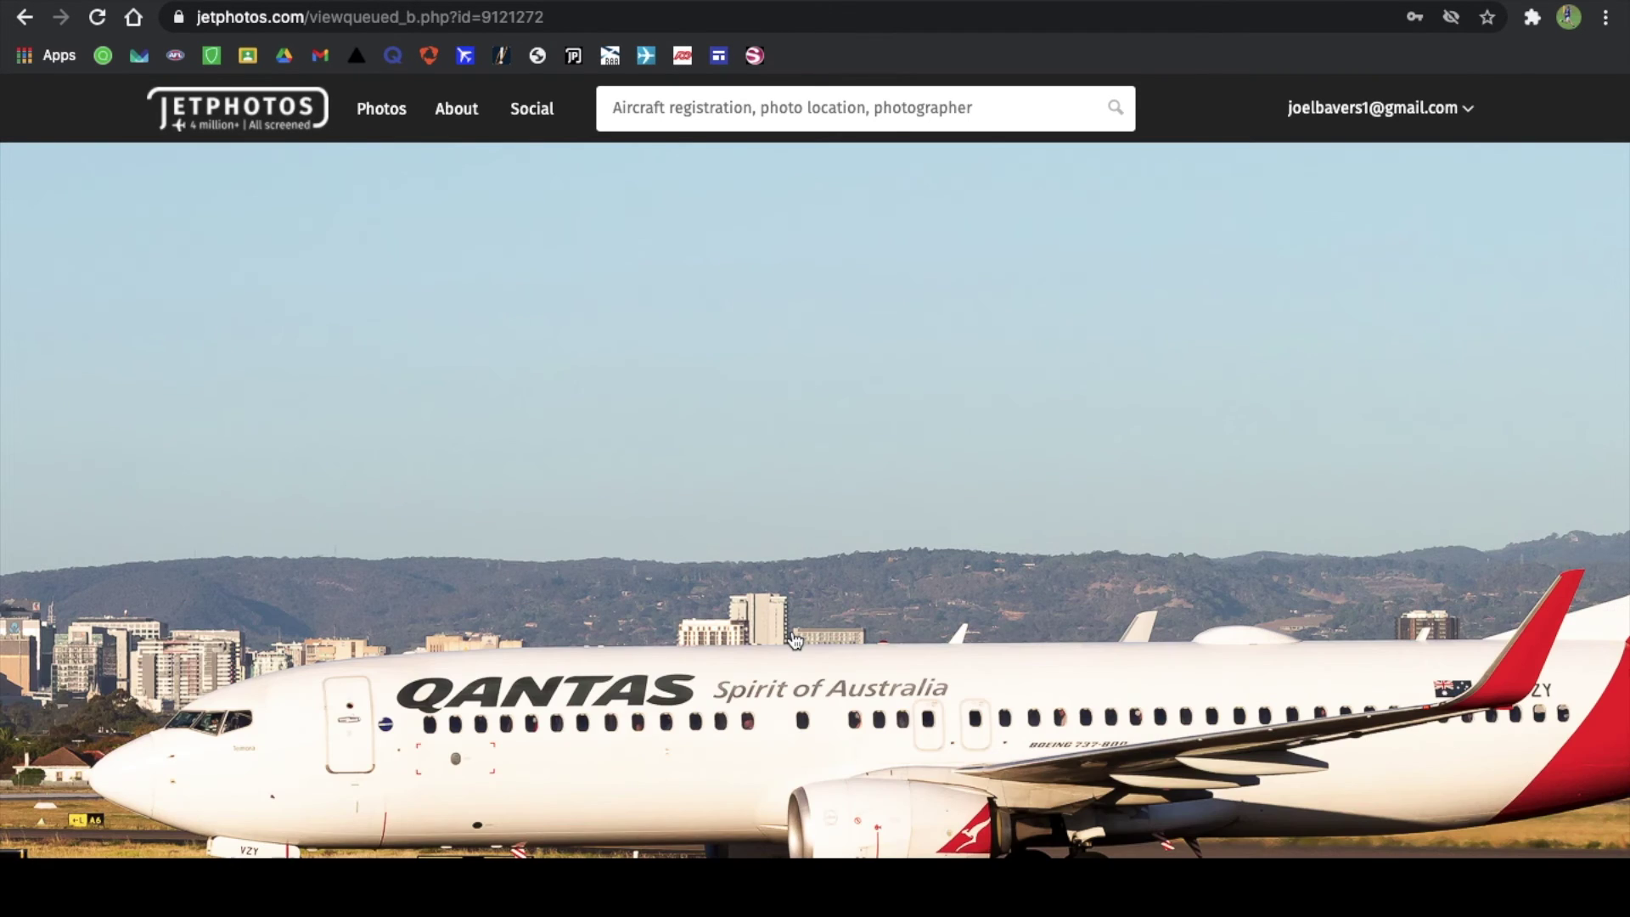
scroll(795, 638, "down", 3)
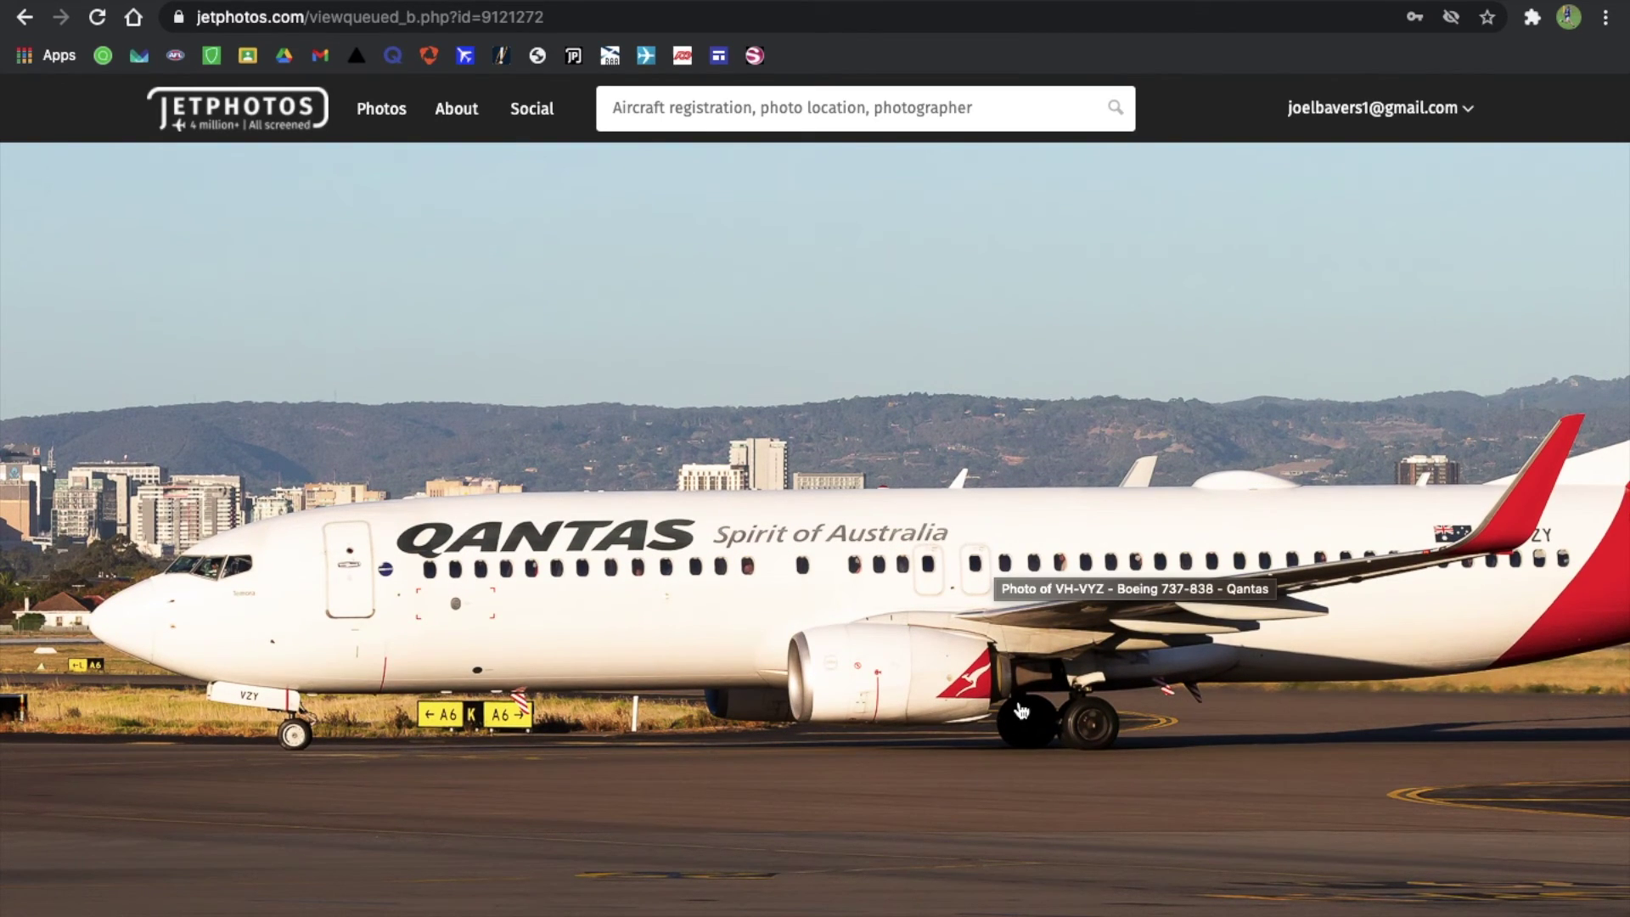
scroll(983, 703, "right", 5)
scroll(982, 703, "up", 1)
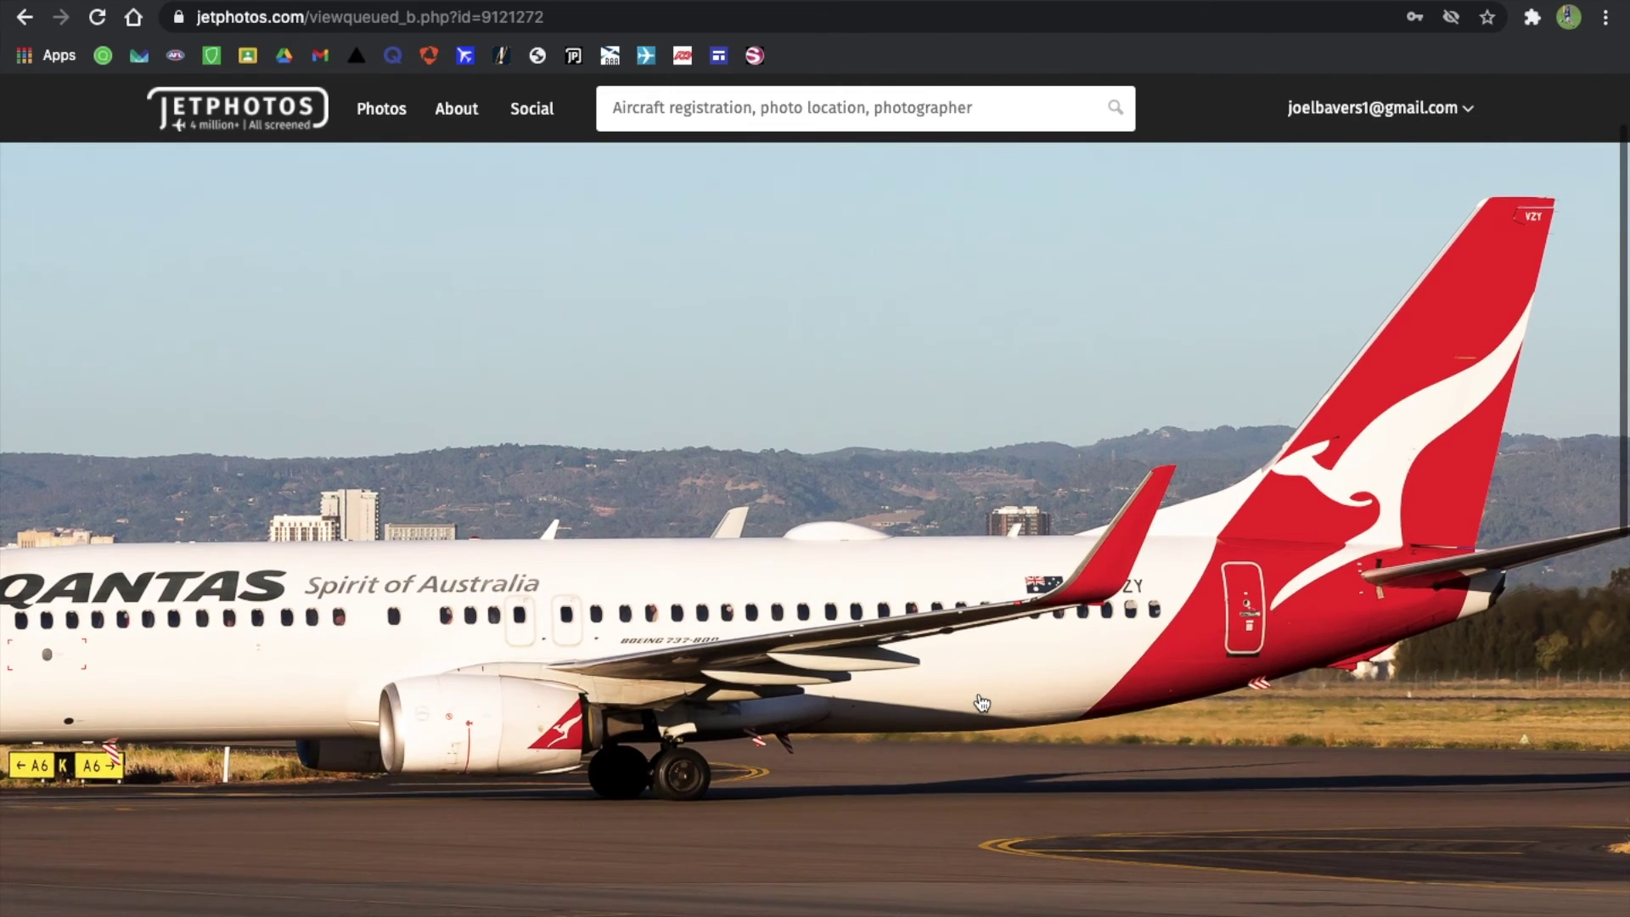
scroll(983, 703, "left", 5)
scroll(1031, 703, "down", 6)
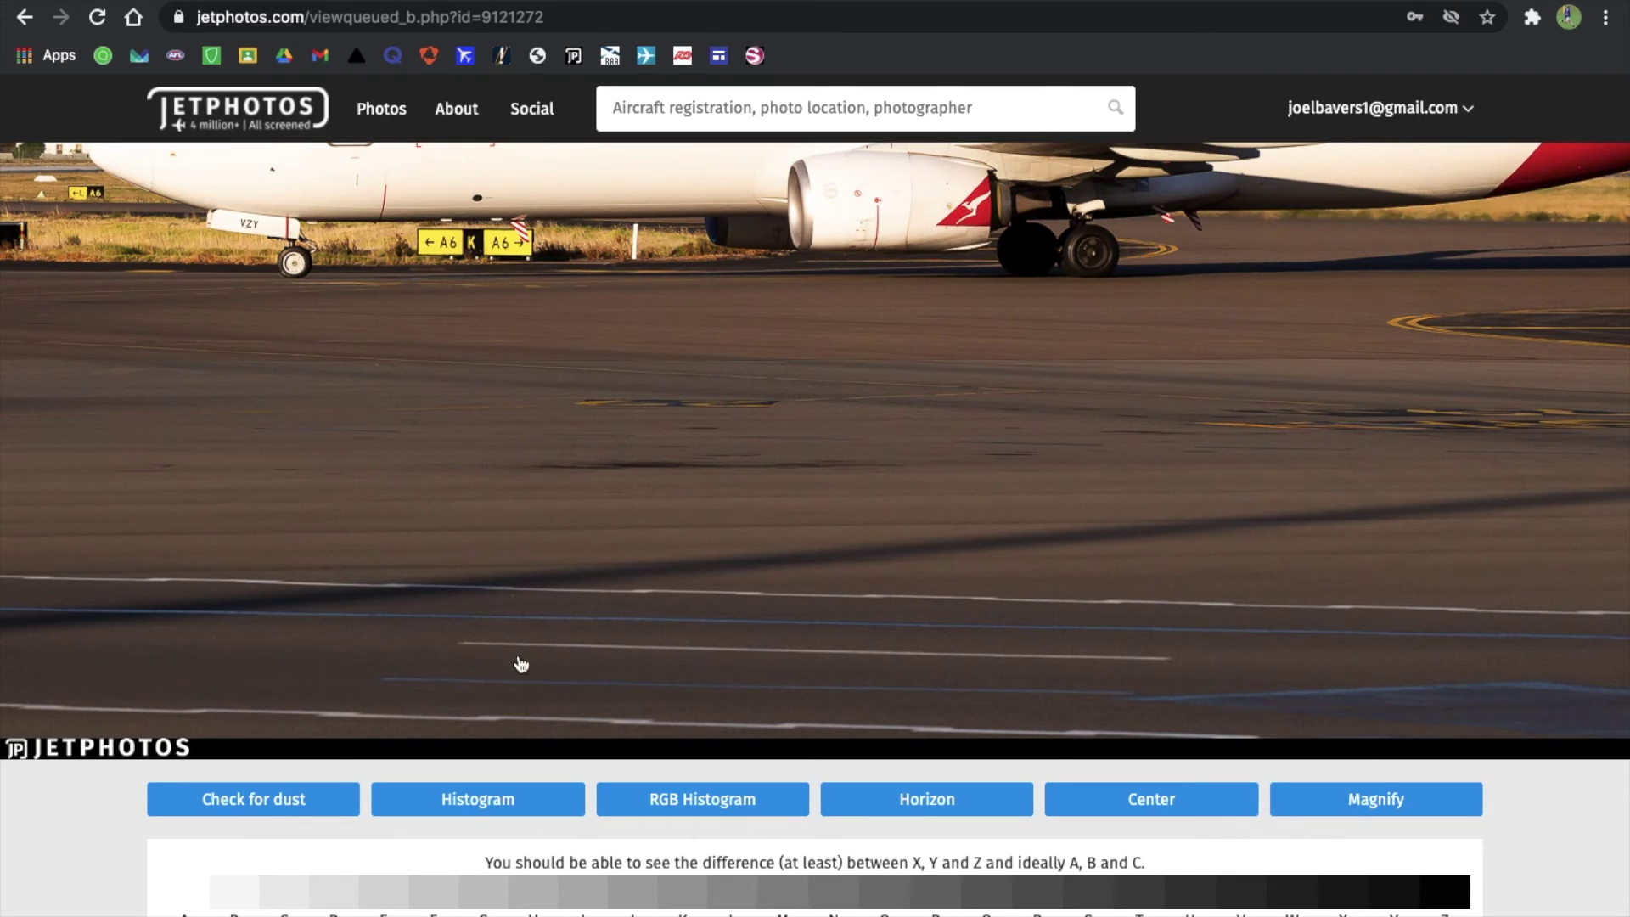
Step: Run the dust check and view the histogram for the queued photo, then re-examine the exposure in the full-size image
left_click(314, 804)
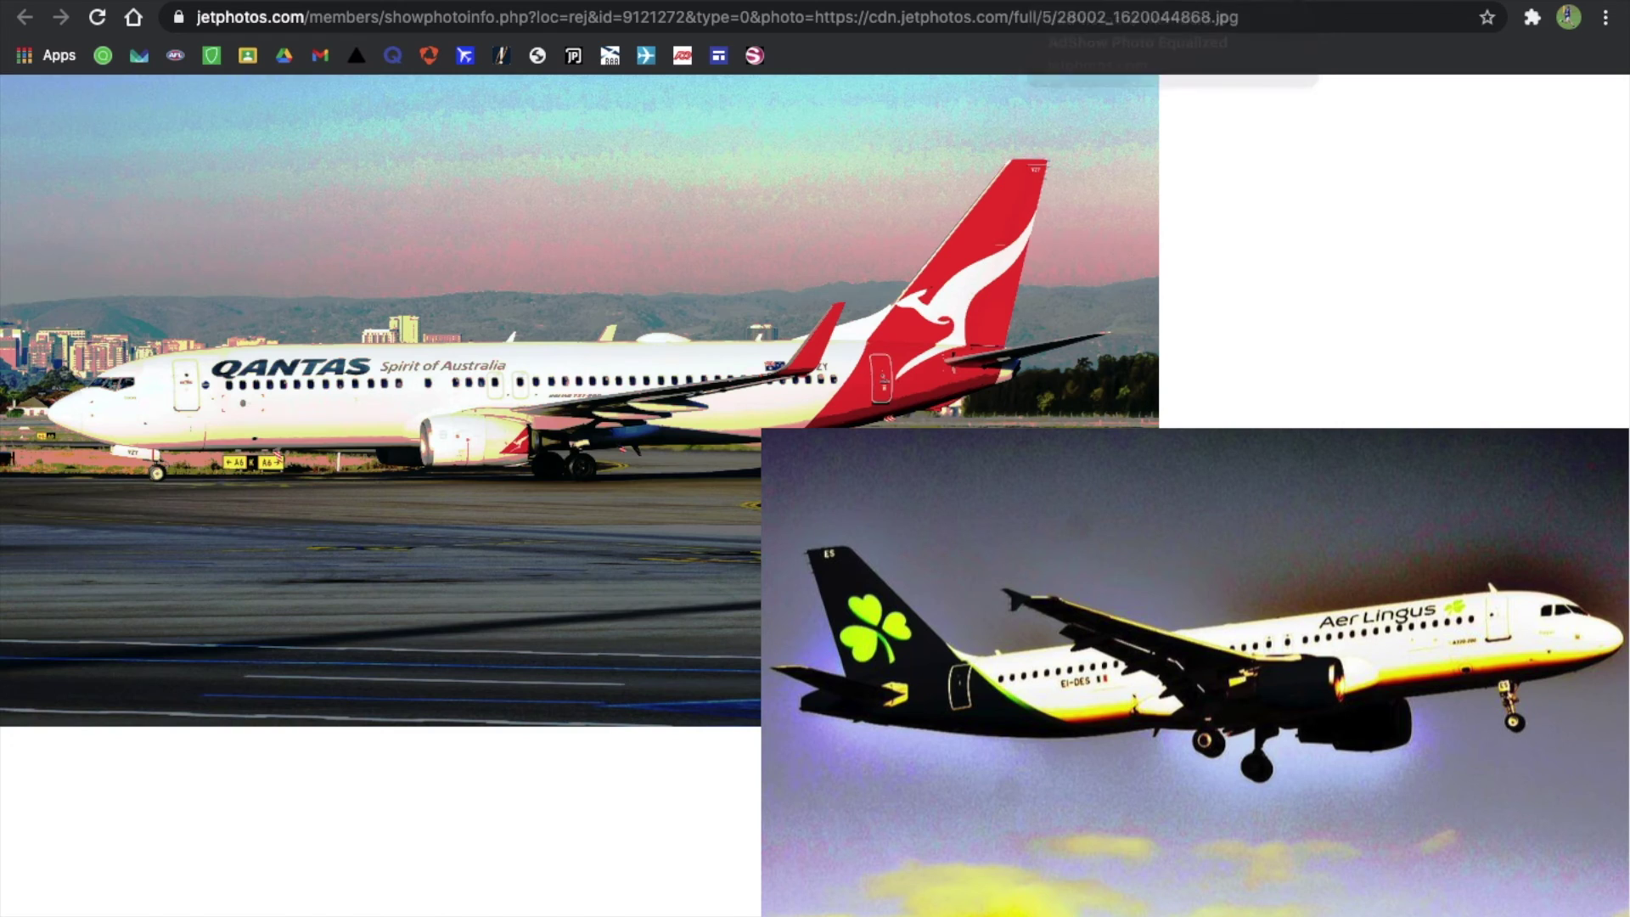
left_click(934, 1)
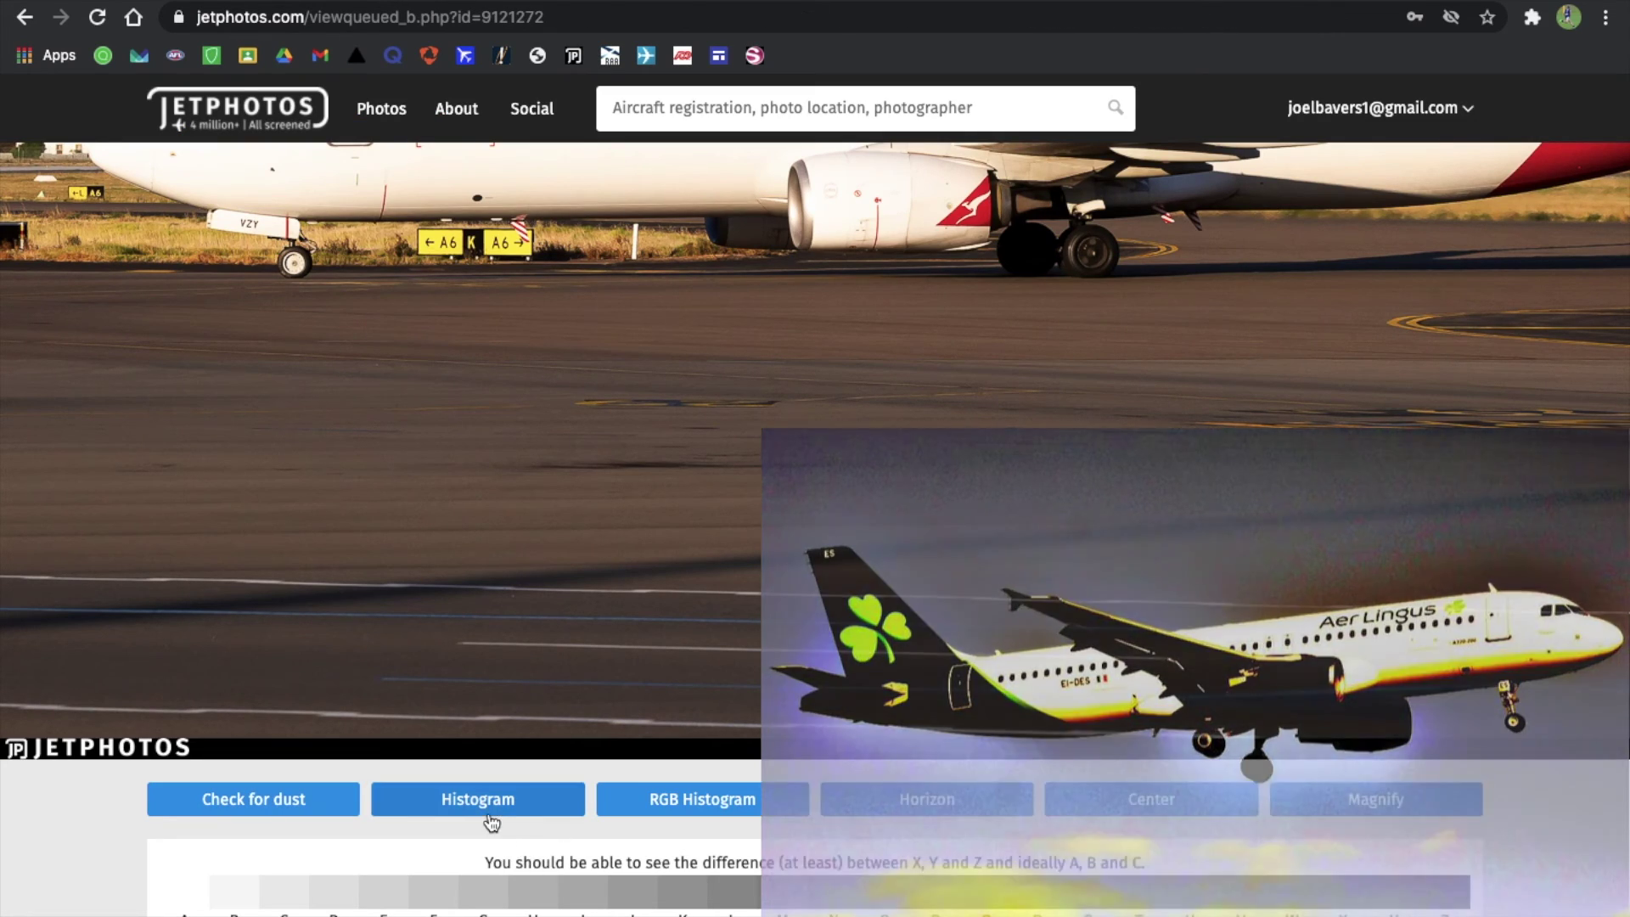
left_click(488, 812)
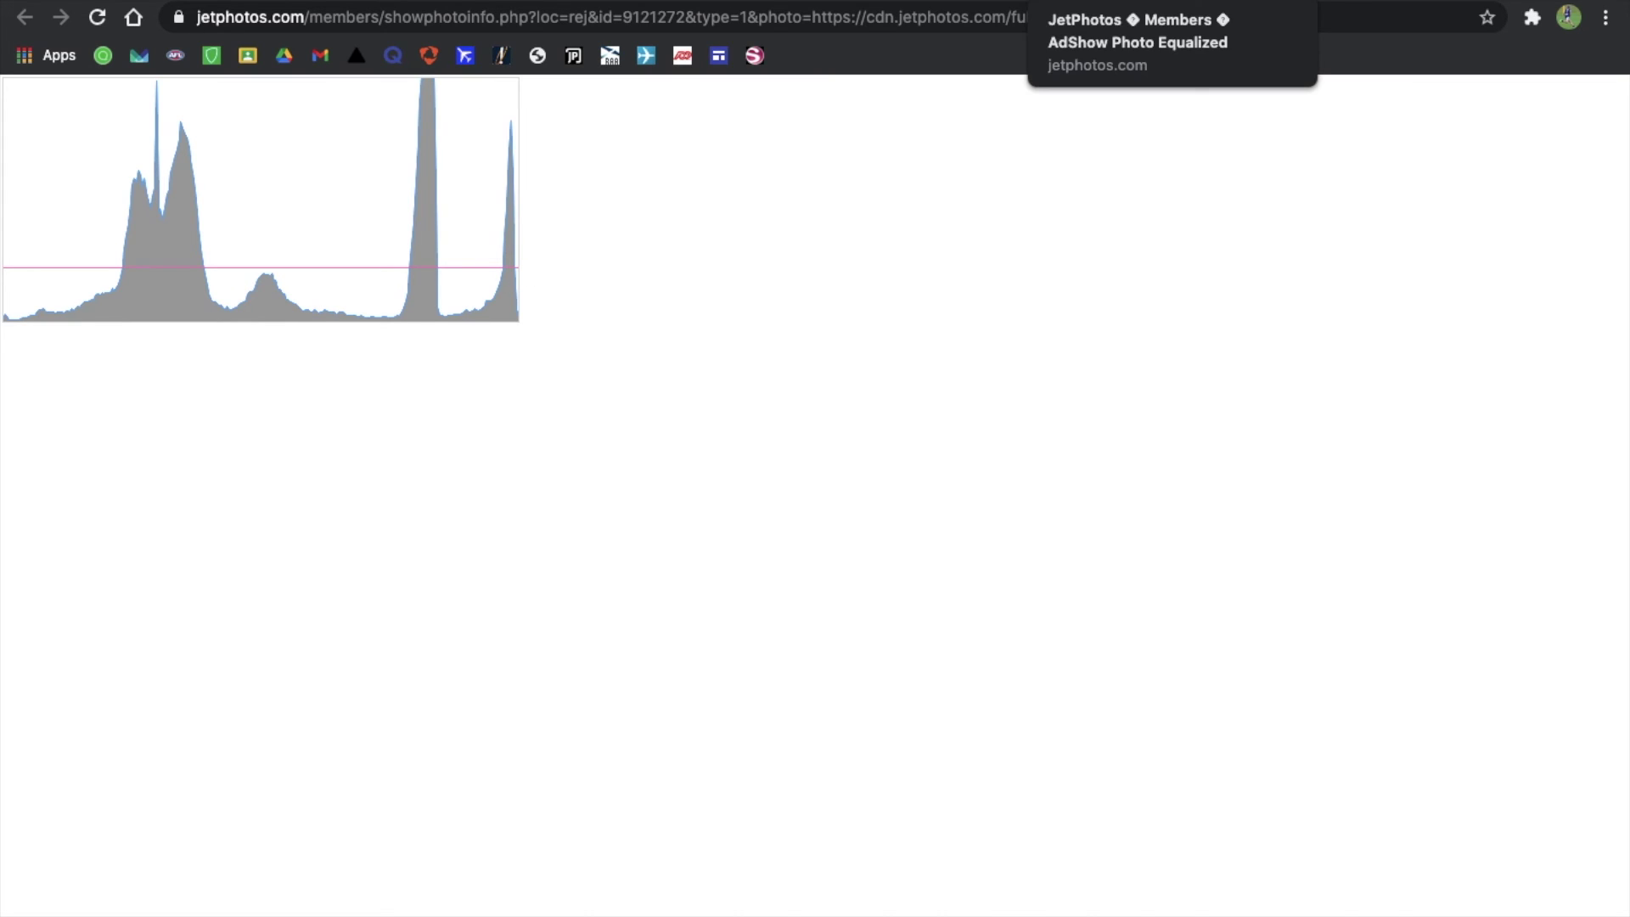
left_click(1223, 2)
scroll(1016, 308, "up", 5)
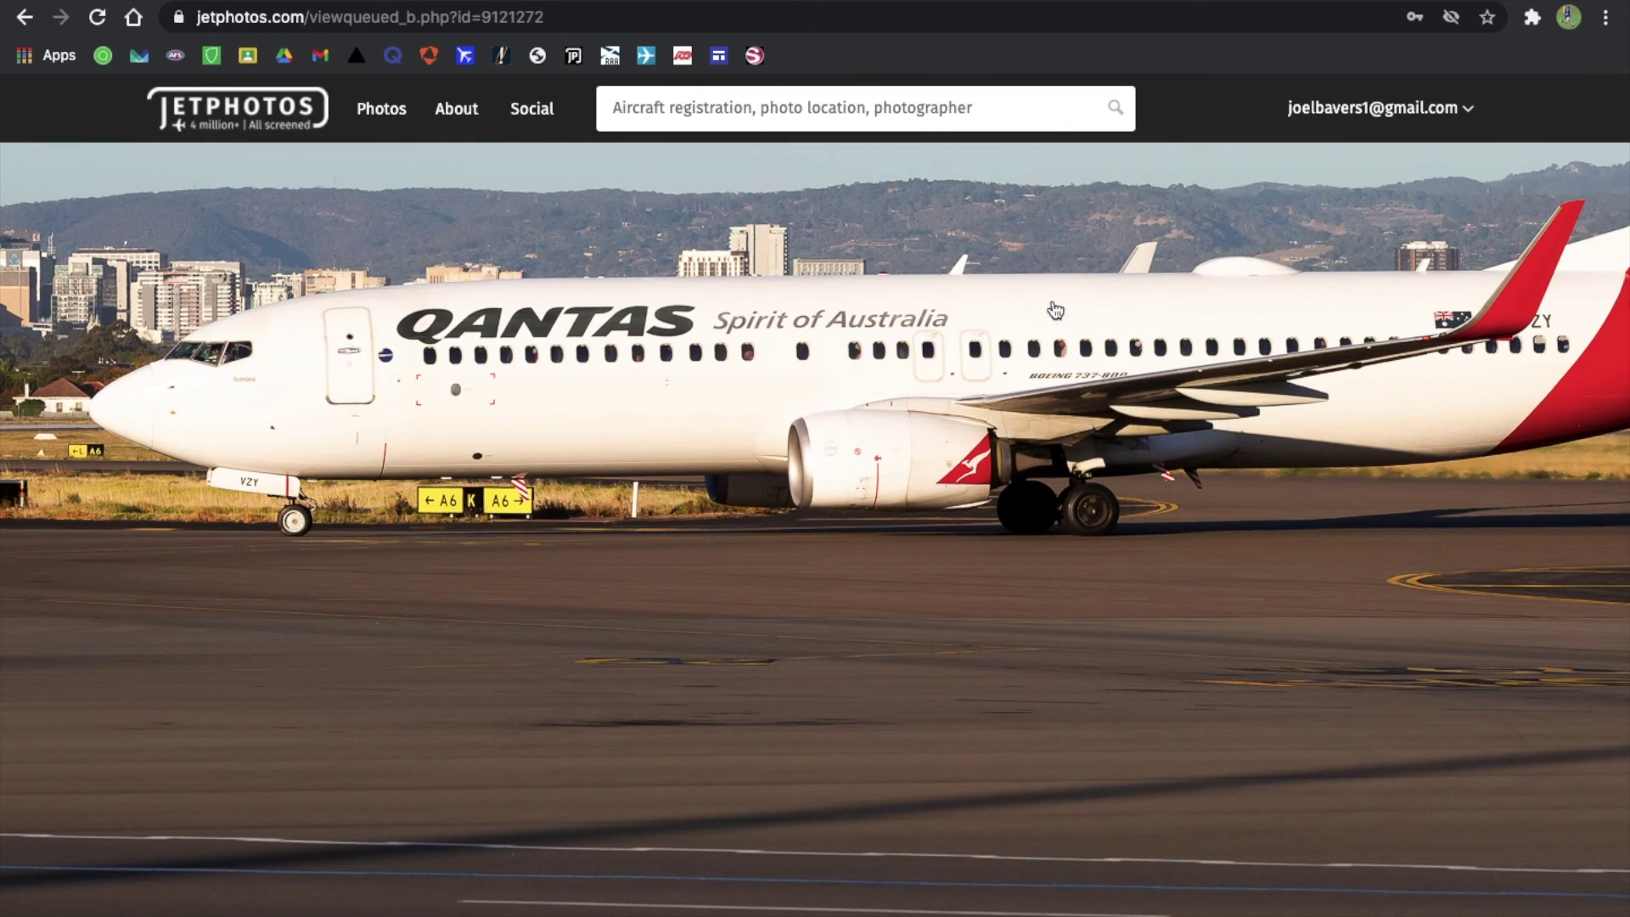
scroll(1016, 307, "up", 3)
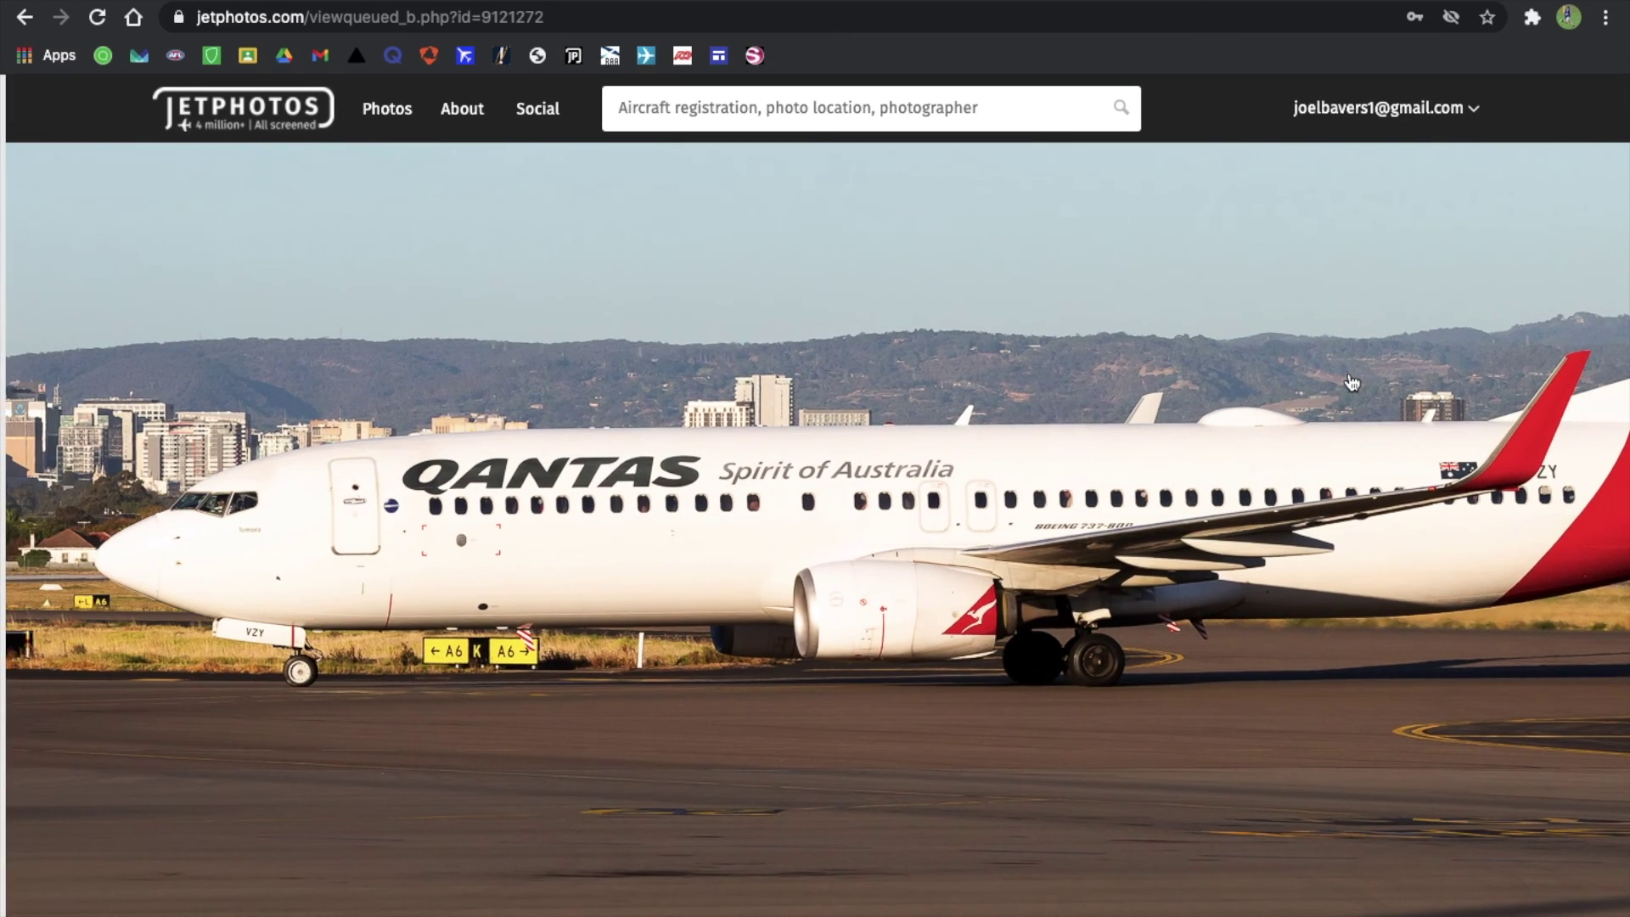
scroll(1350, 381, "down", 6)
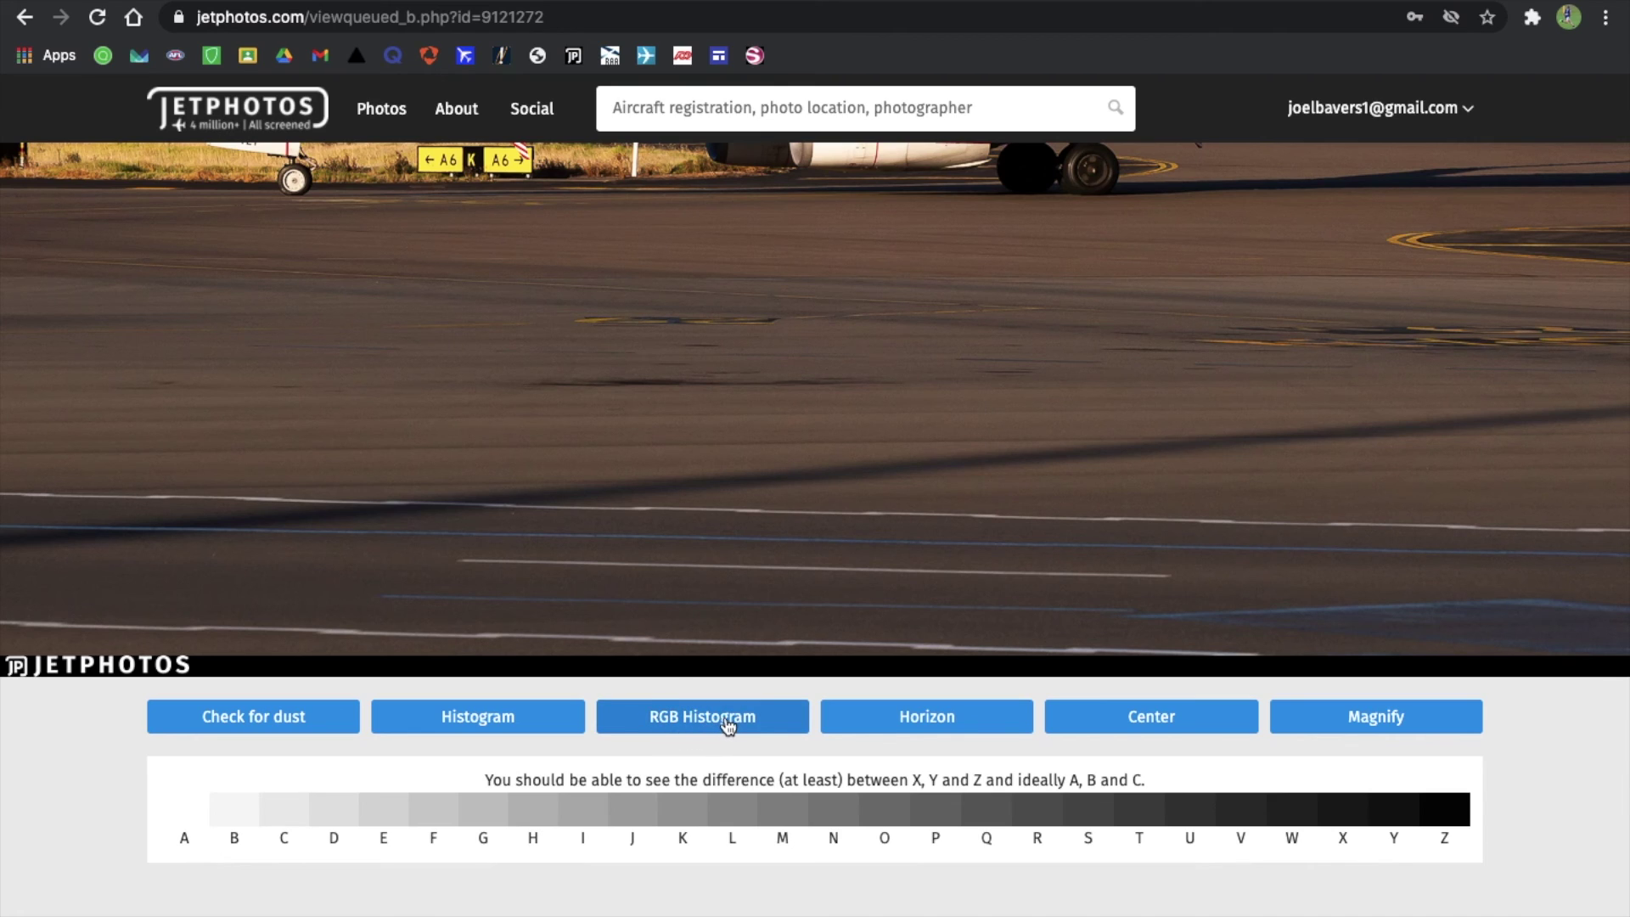
Step: Show the horizon grid over the queued photo and examine up close whether the buildings, signs and ground line up with it
left_click(923, 723)
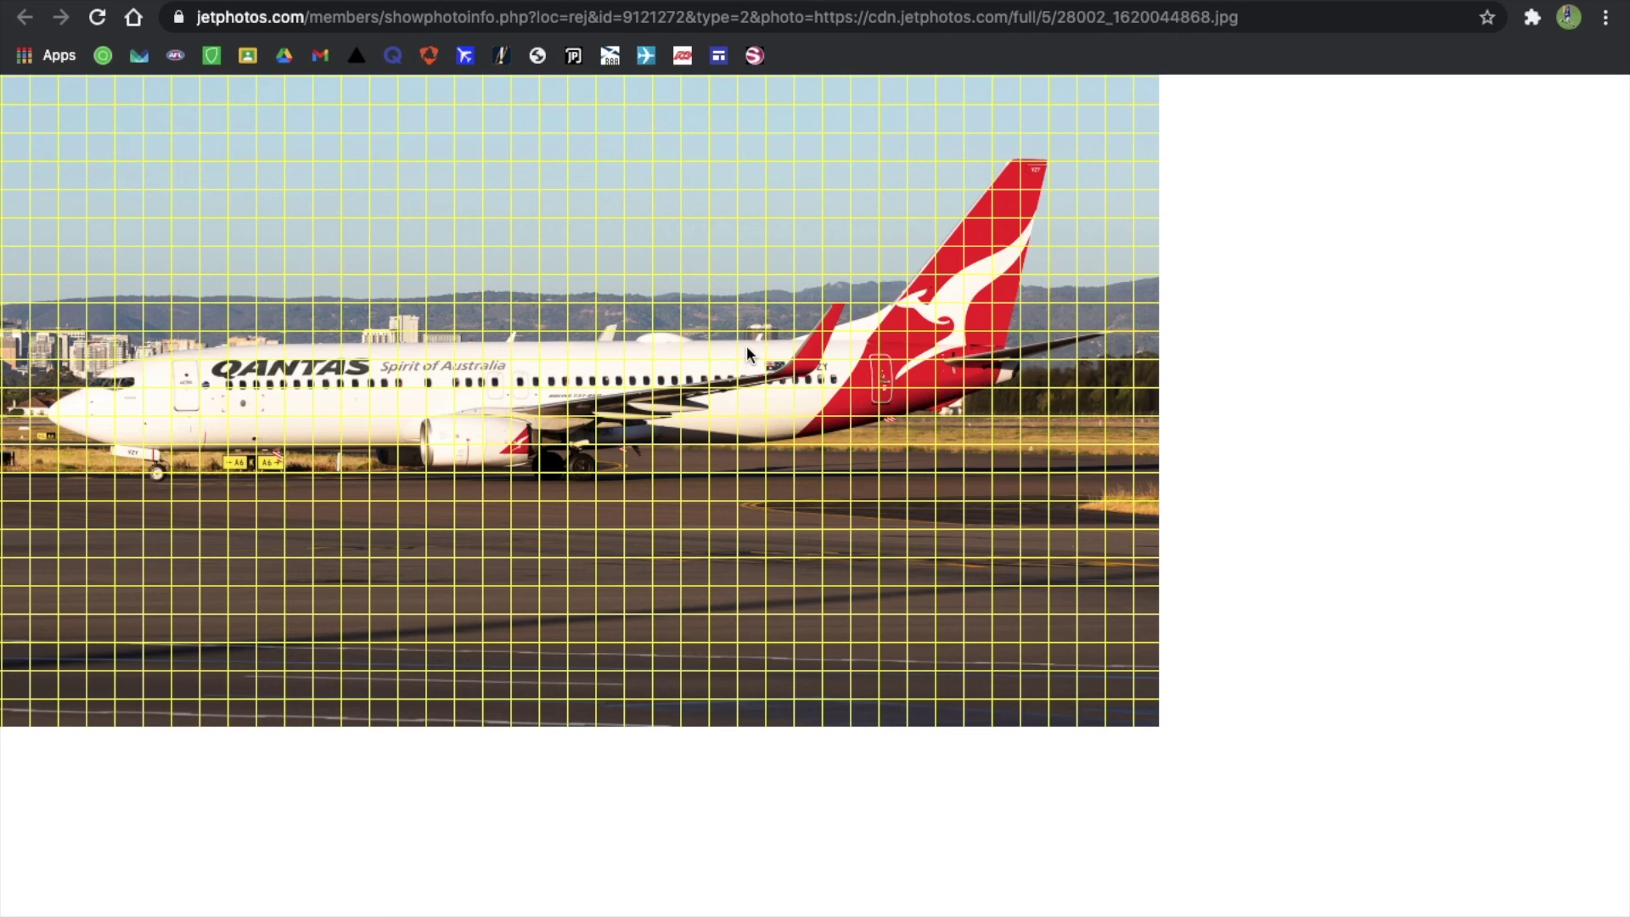
scroll(747, 345, "up", 5)
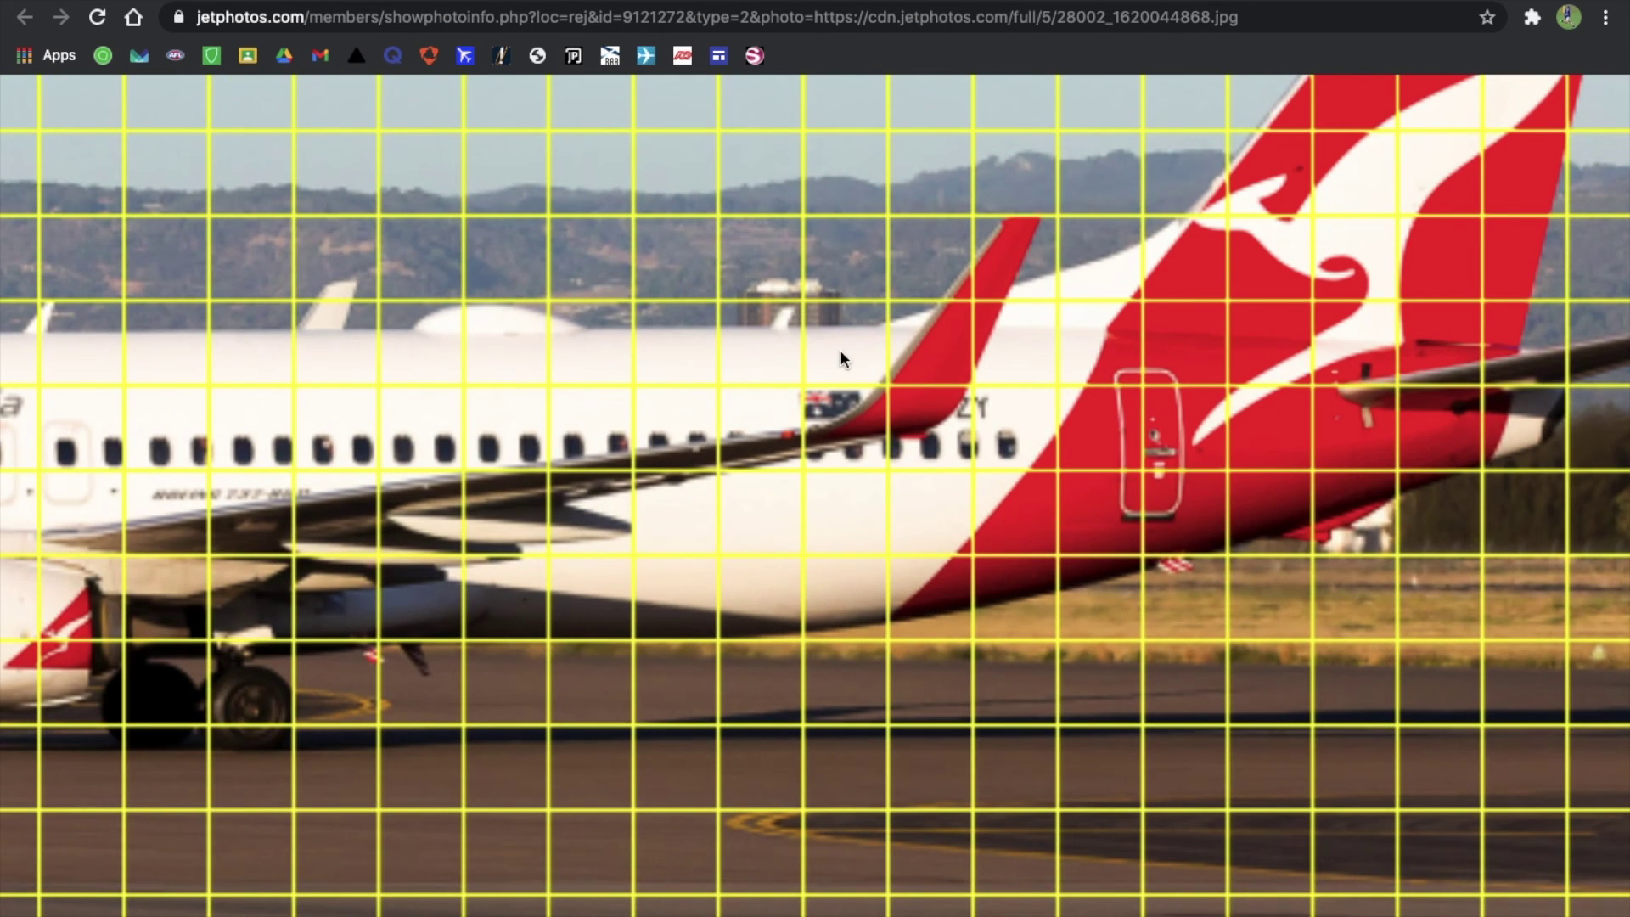
scroll(839, 349, "left", 10)
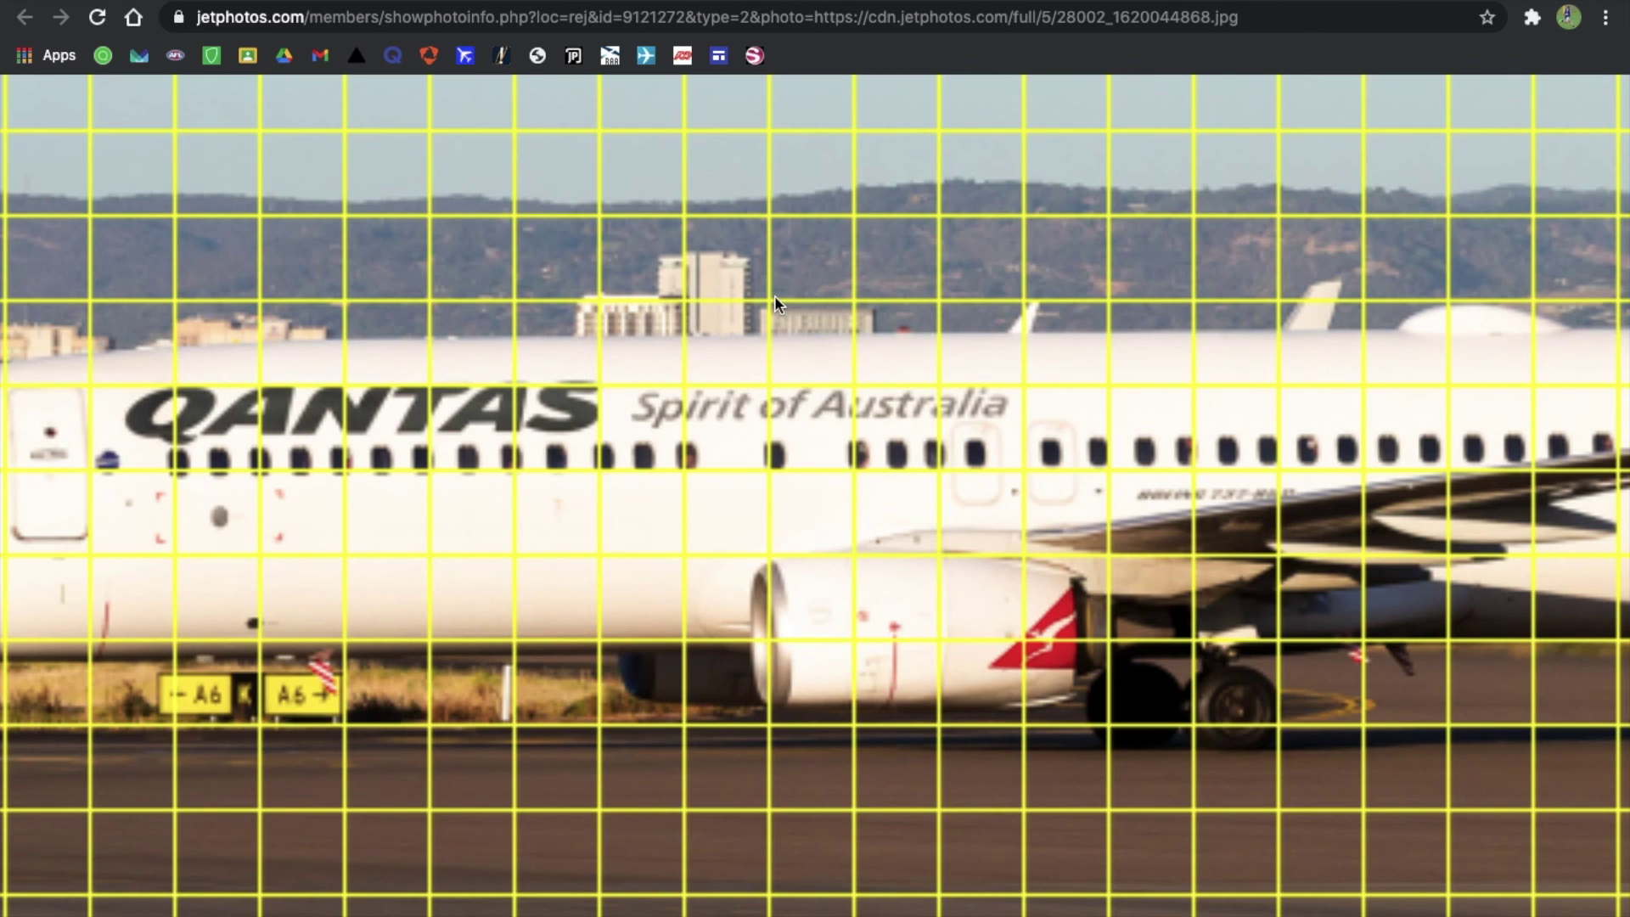
scroll(773, 296, "left", 2)
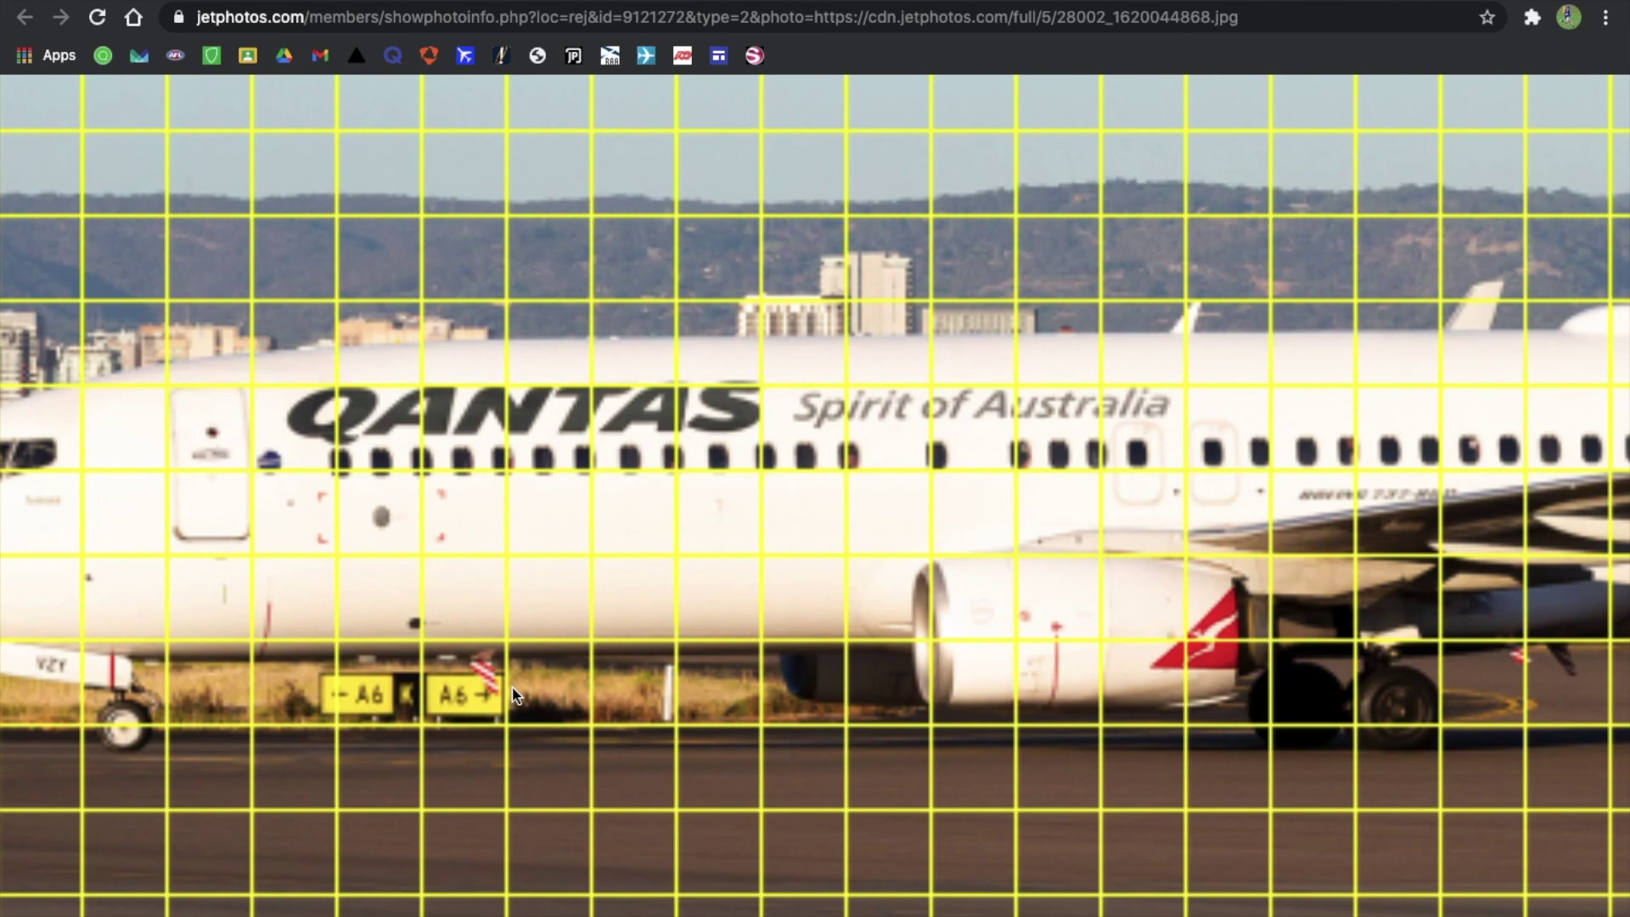
scroll(516, 697, "left", 2)
scroll(516, 696, "right", 10)
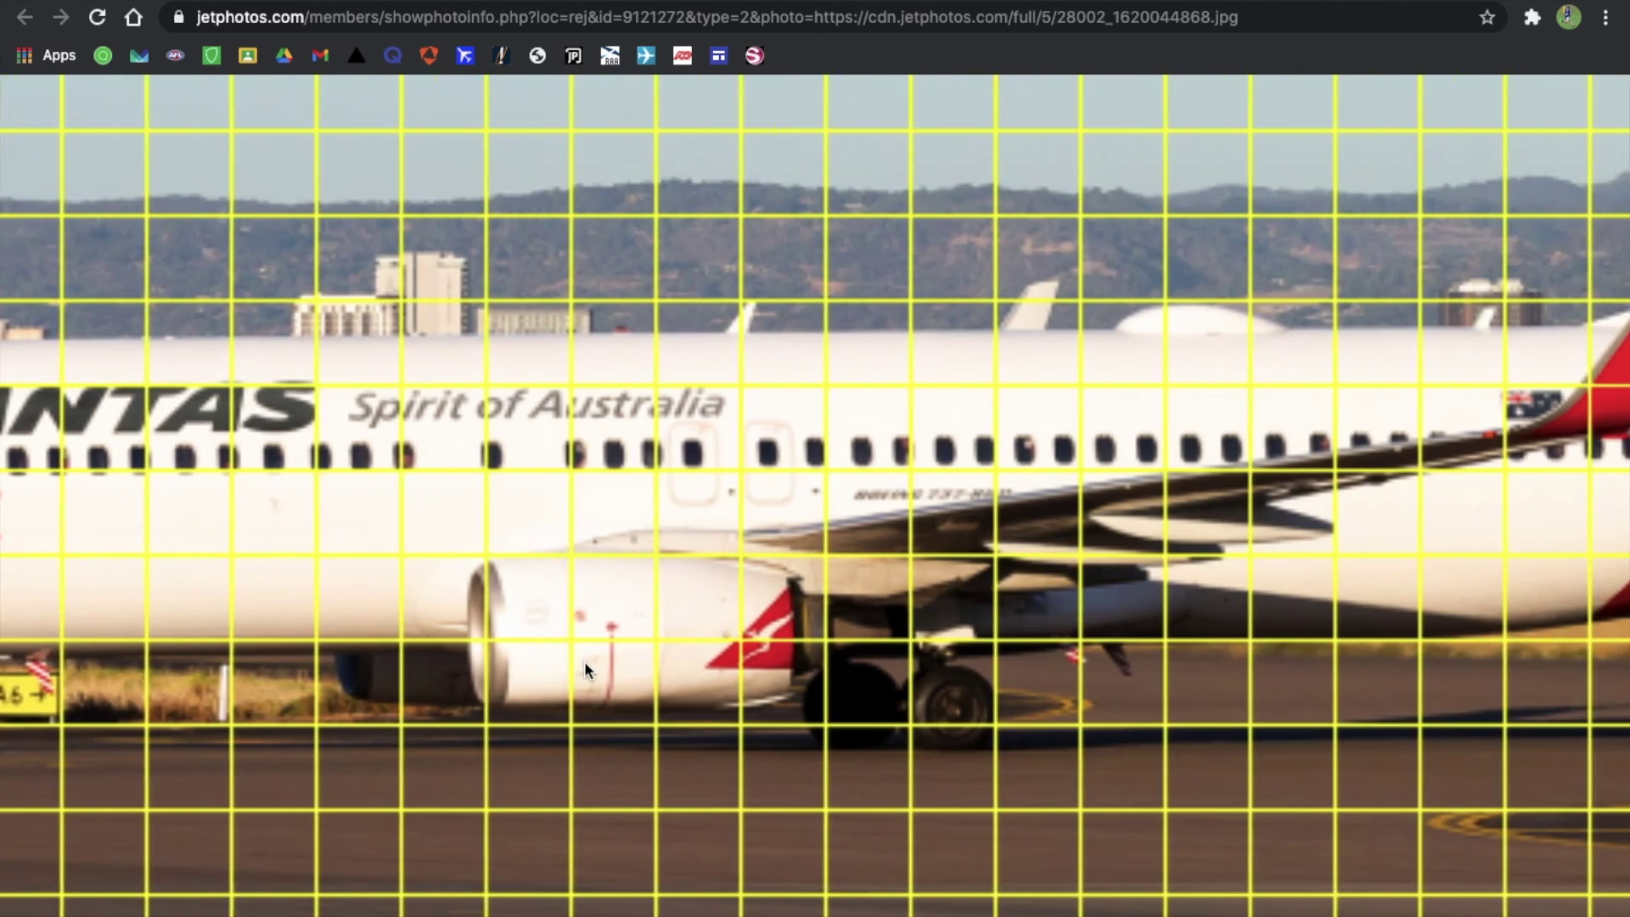
scroll(586, 665, "right", 5)
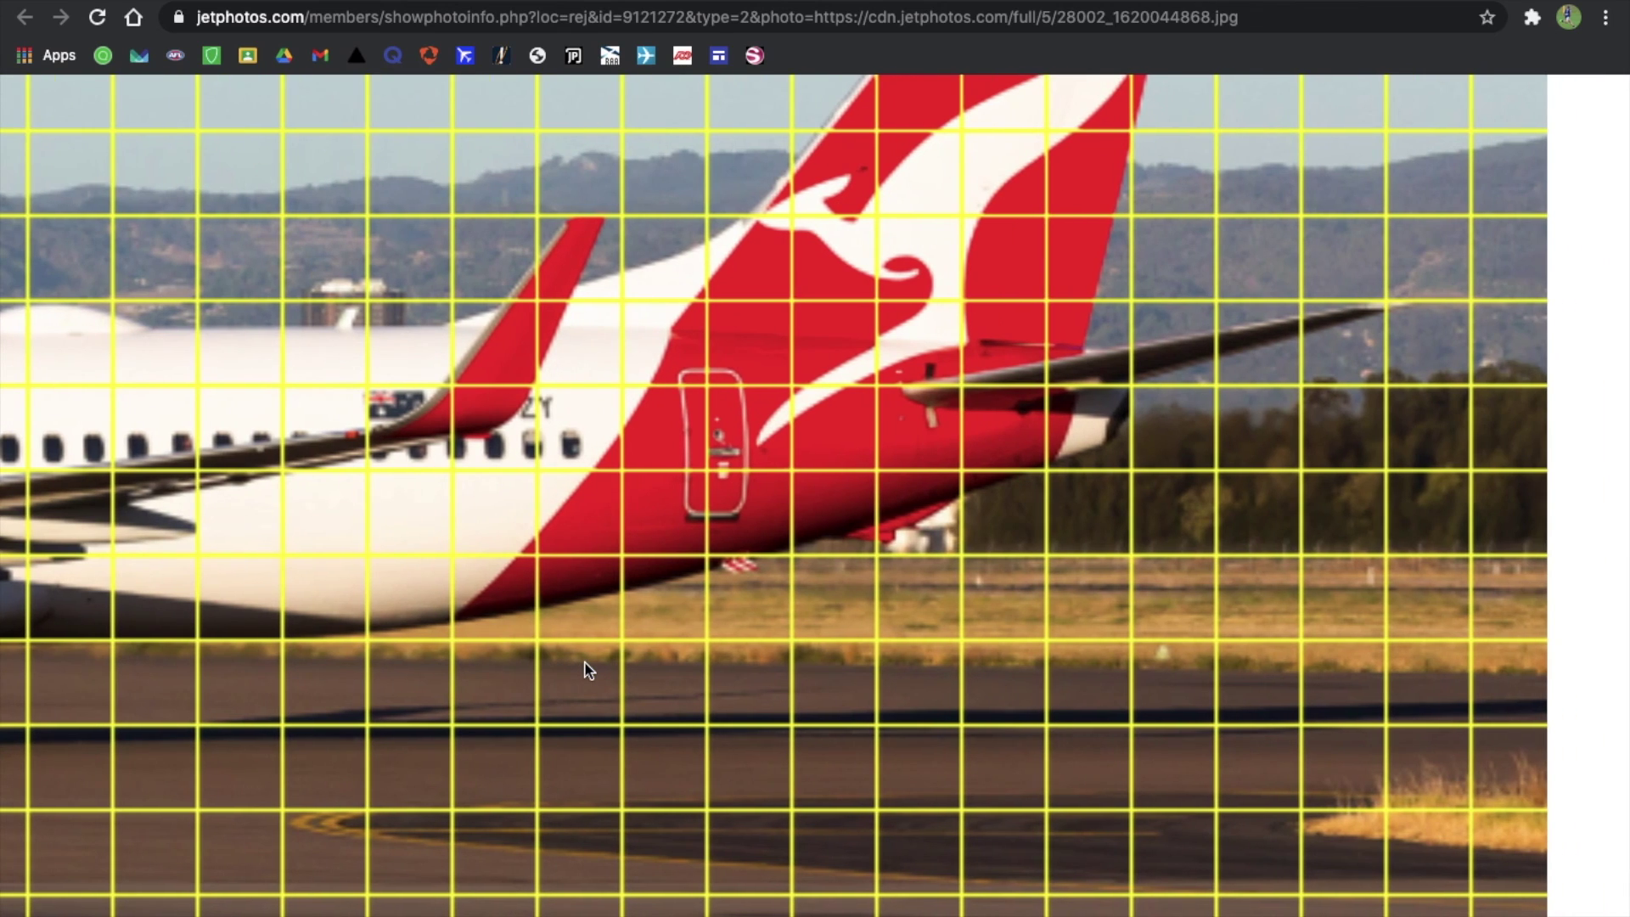
scroll(585, 666, "left", 6)
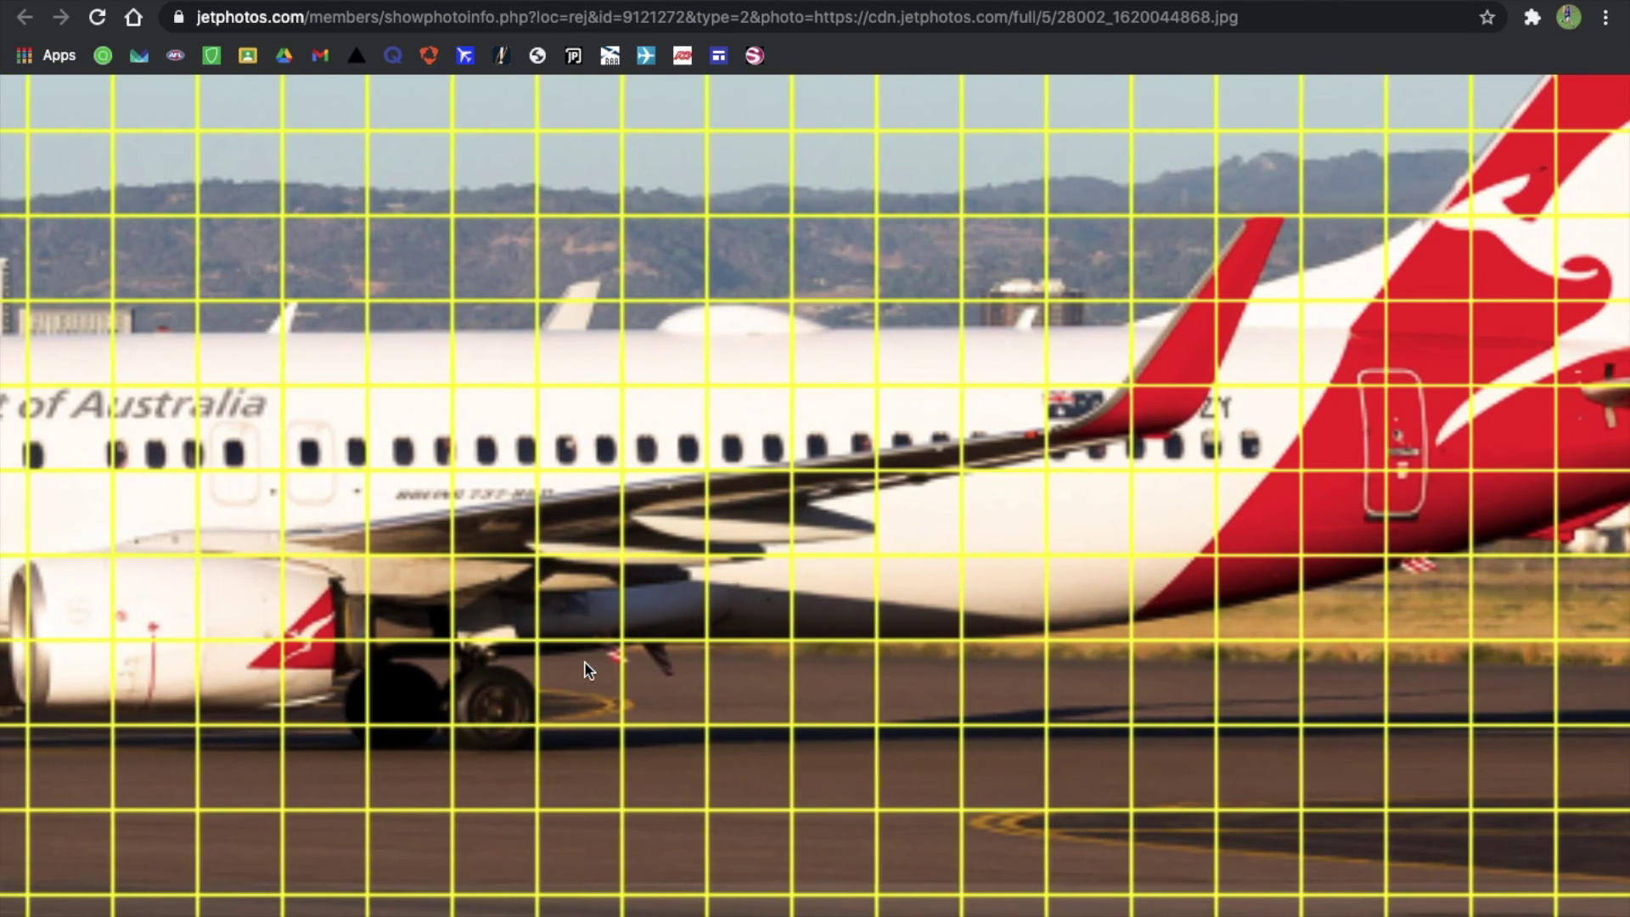
scroll(586, 669, "left", 5)
scroll(585, 671, "left", 1)
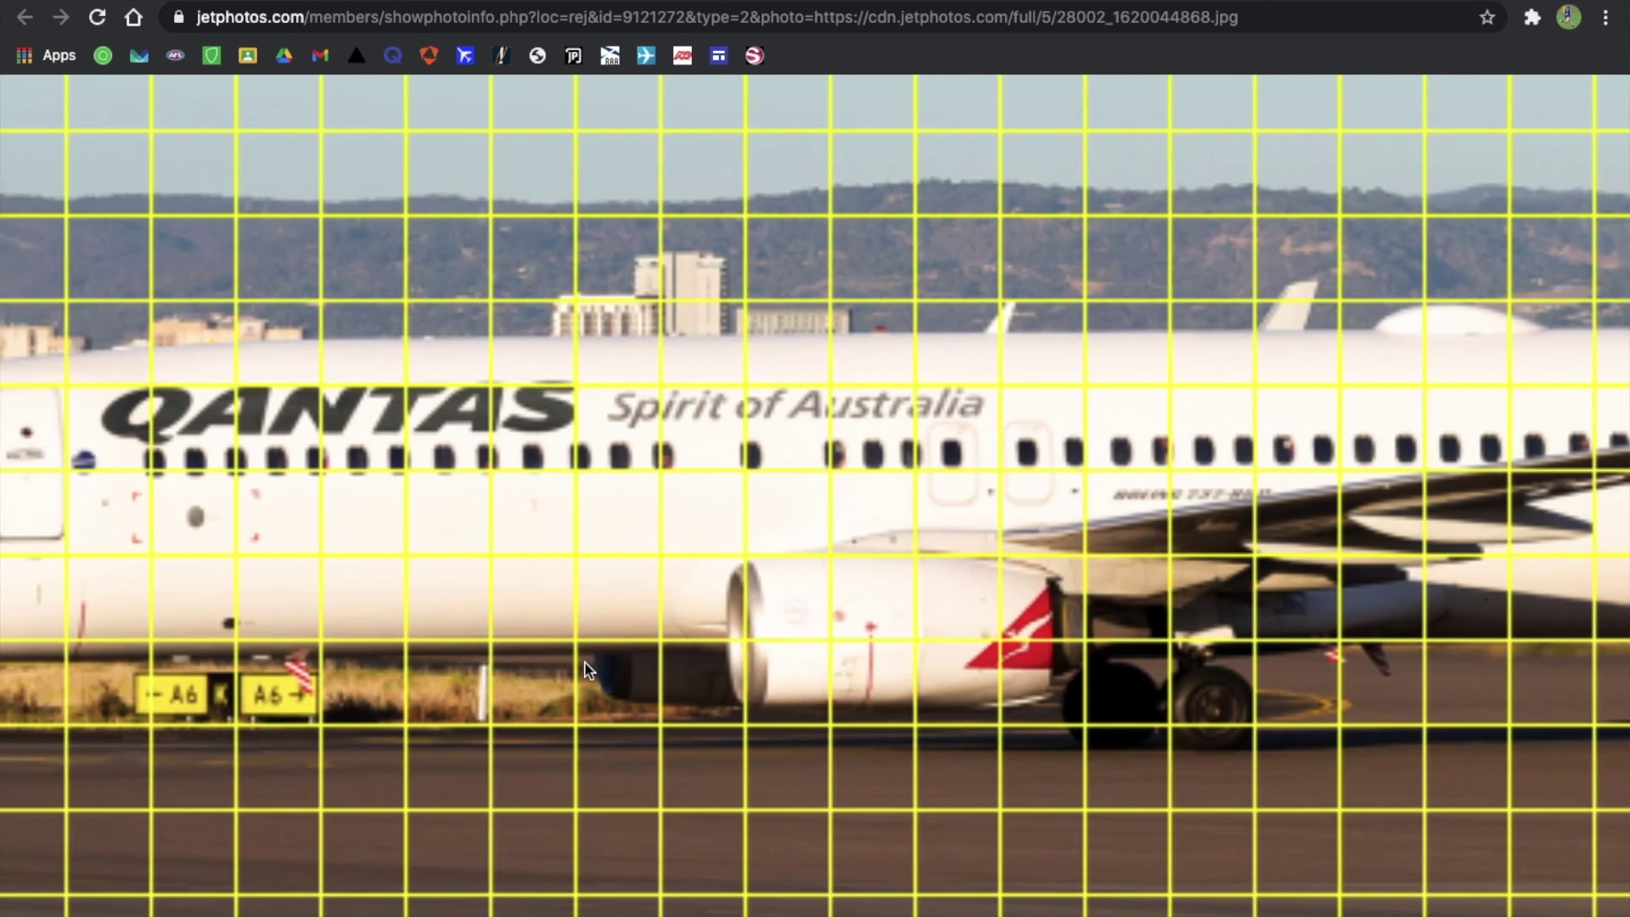
left_click(602, 673)
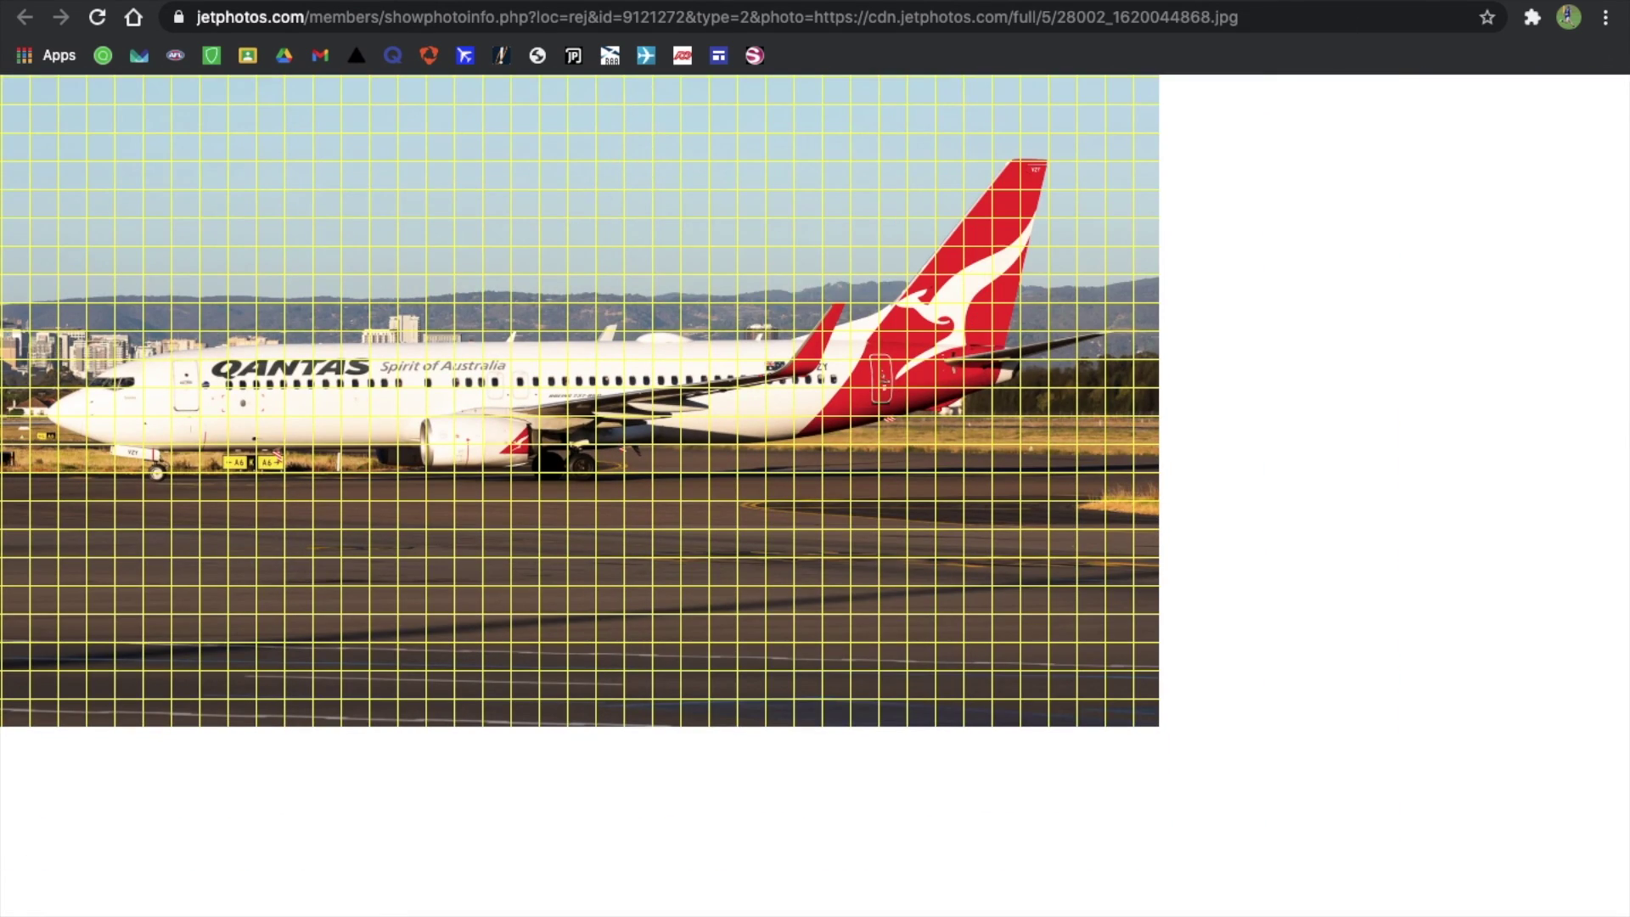
key("super+Left")
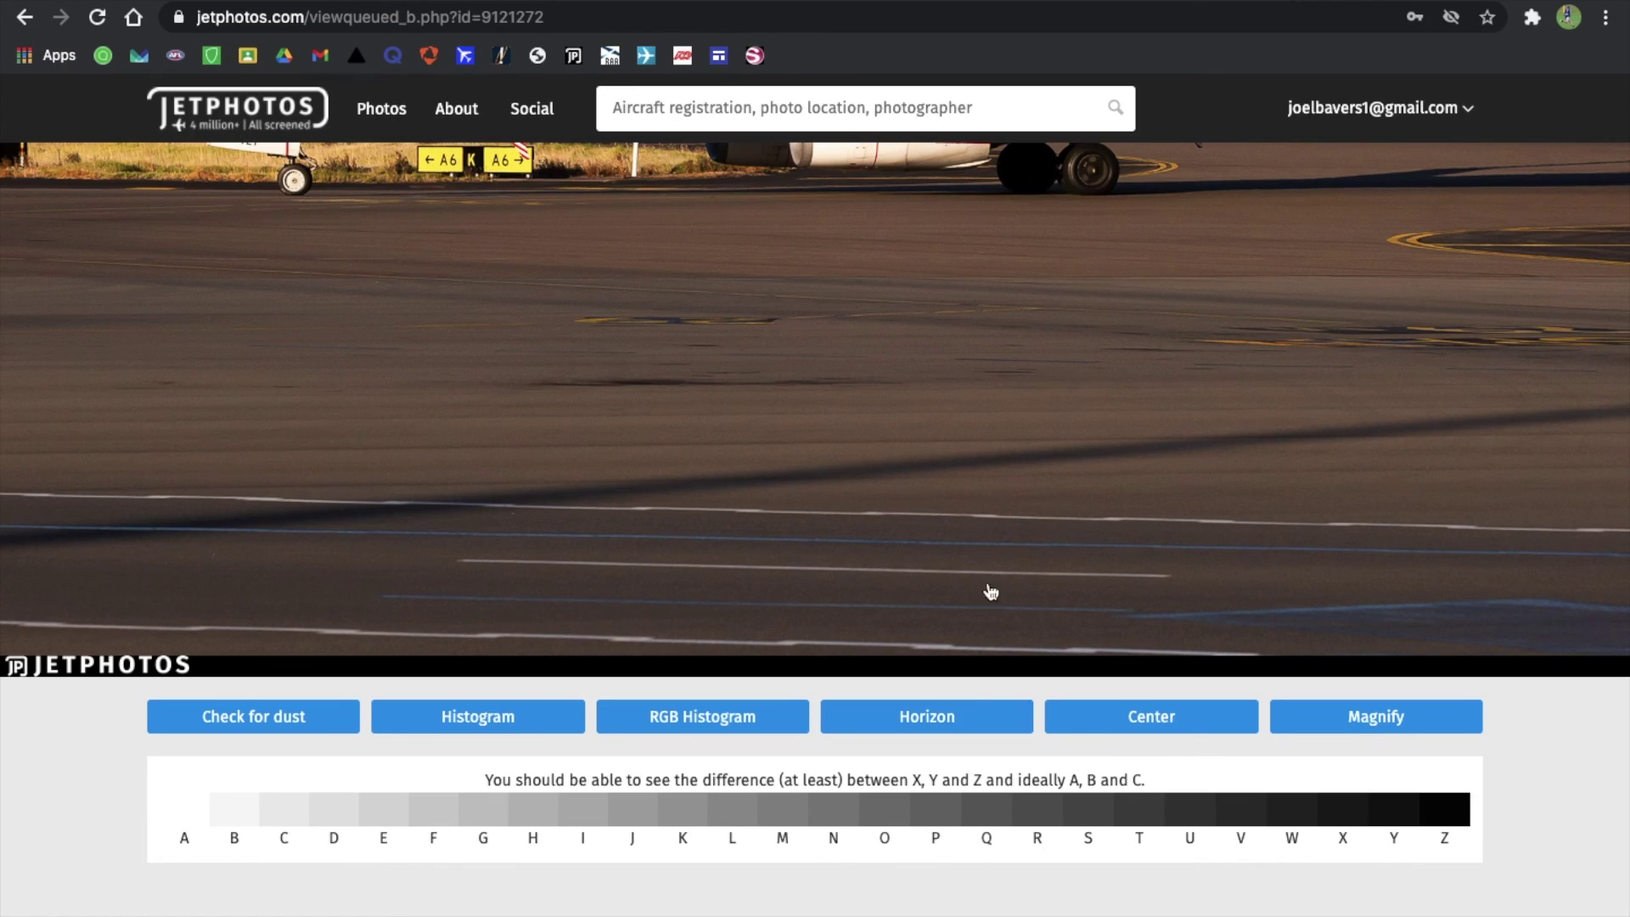
Step: Check the aircraft's centring in the frame with the Center overlay, then return to the full-size queued photo
left_click(1151, 714)
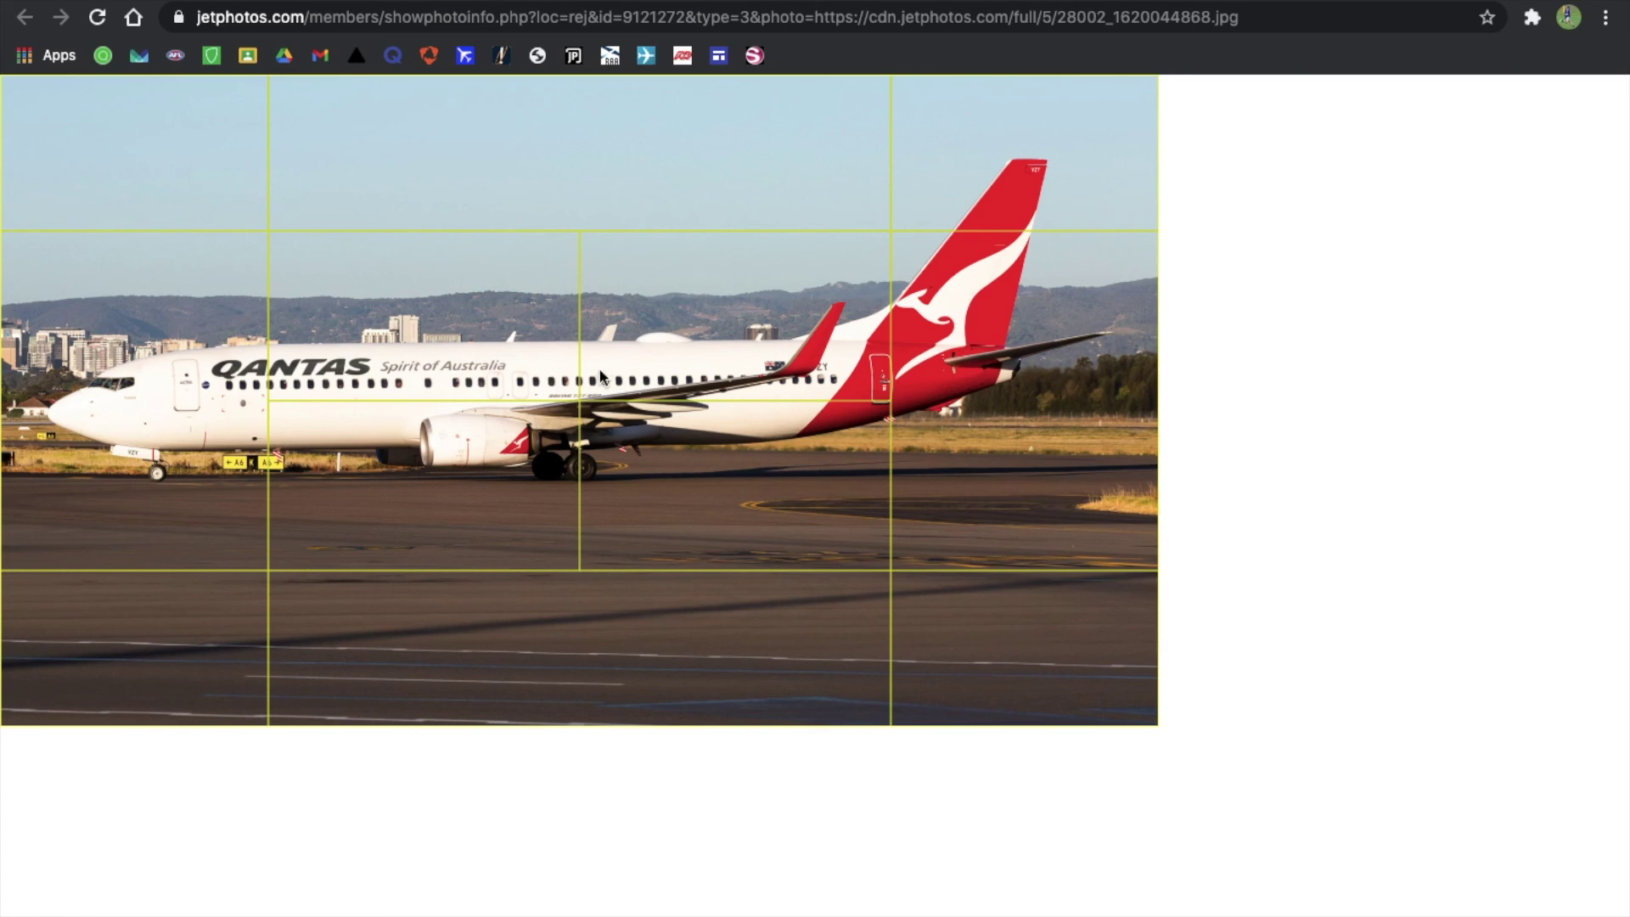
key("super+w")
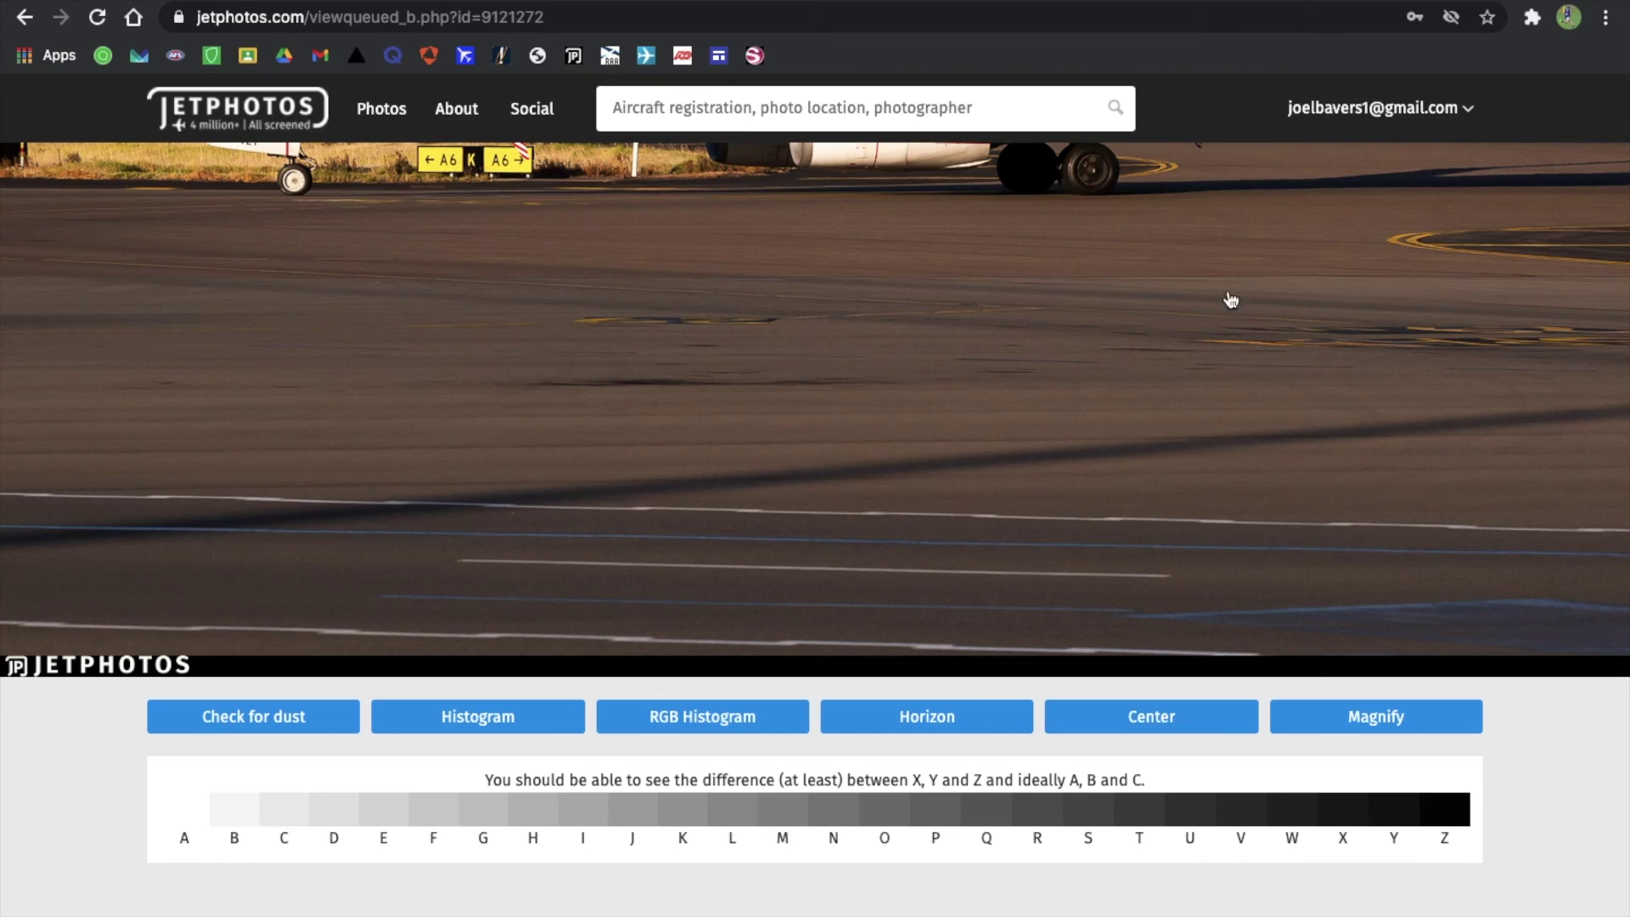
scroll(1405, 776, "up", 2)
scroll(1407, 790, "up", 5)
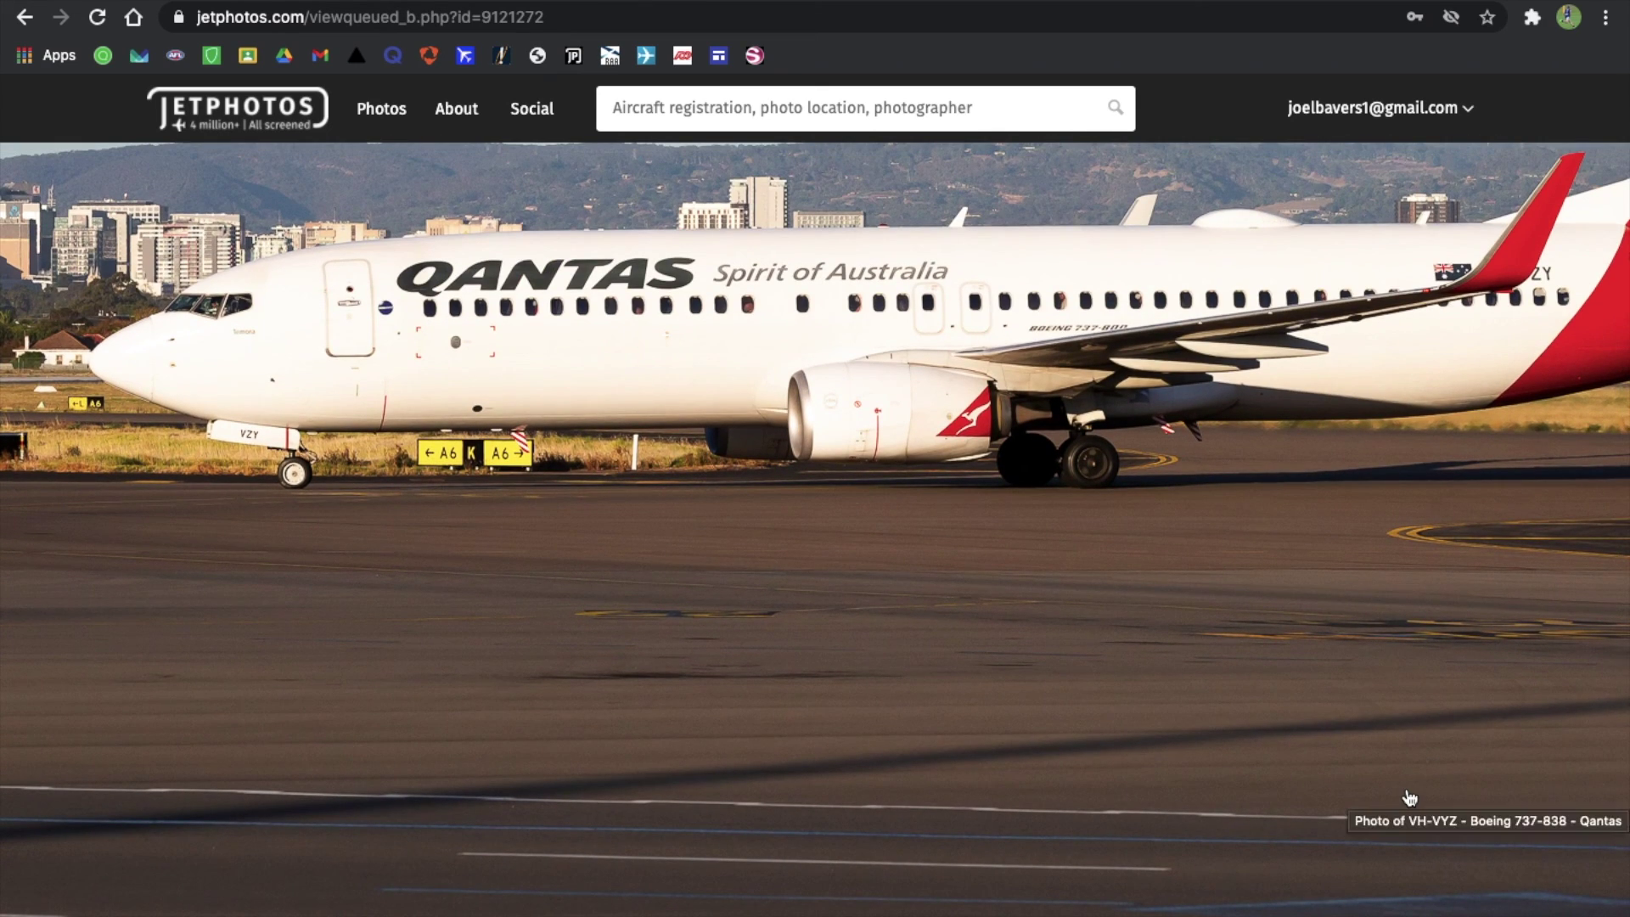